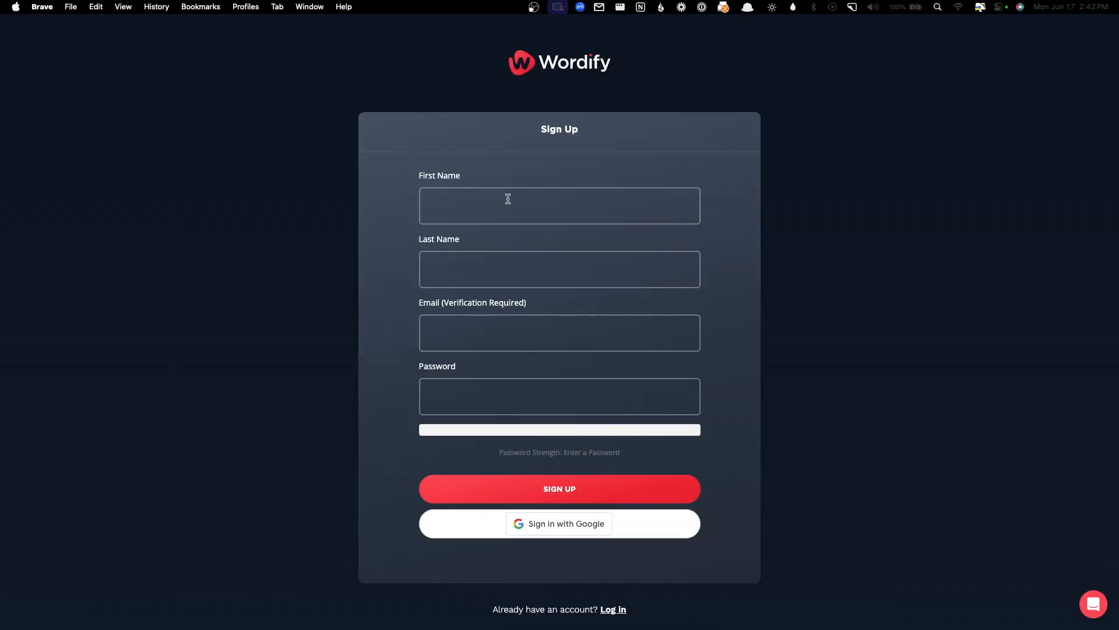
- Sign up for a Wordify account with the user's first and last name, e-mail and a generated password
left_click(505, 191)
key("Tab")
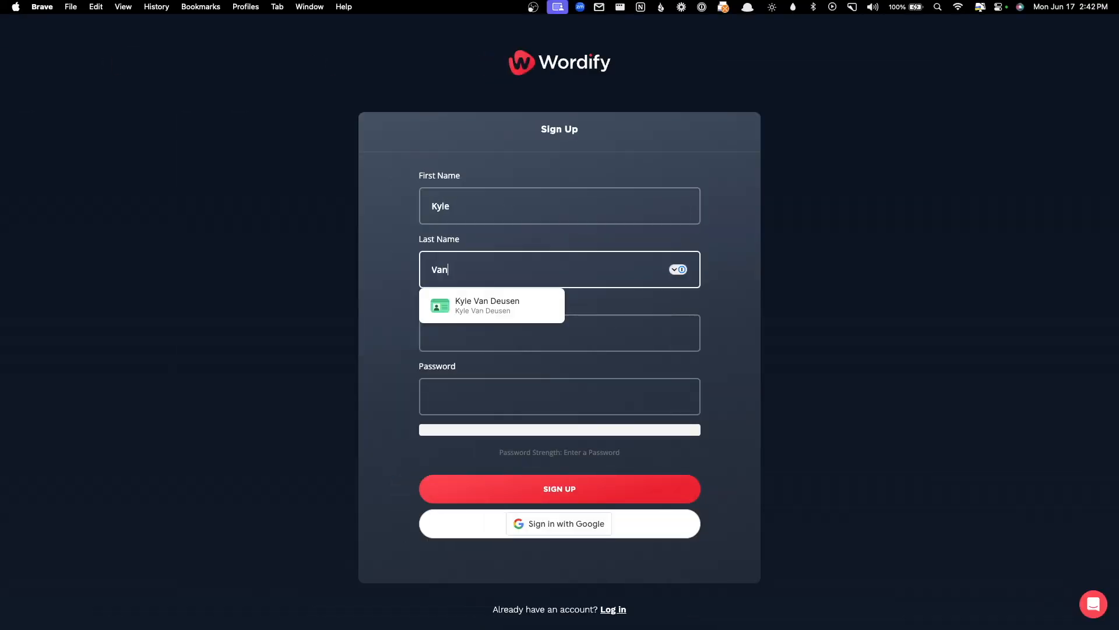
key("Tab")
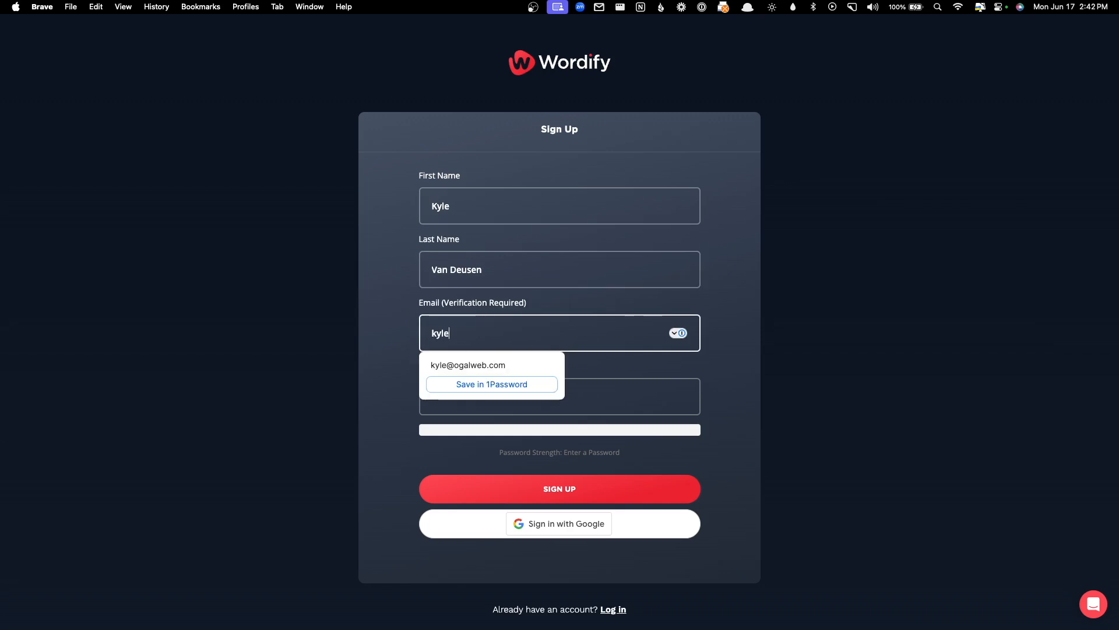
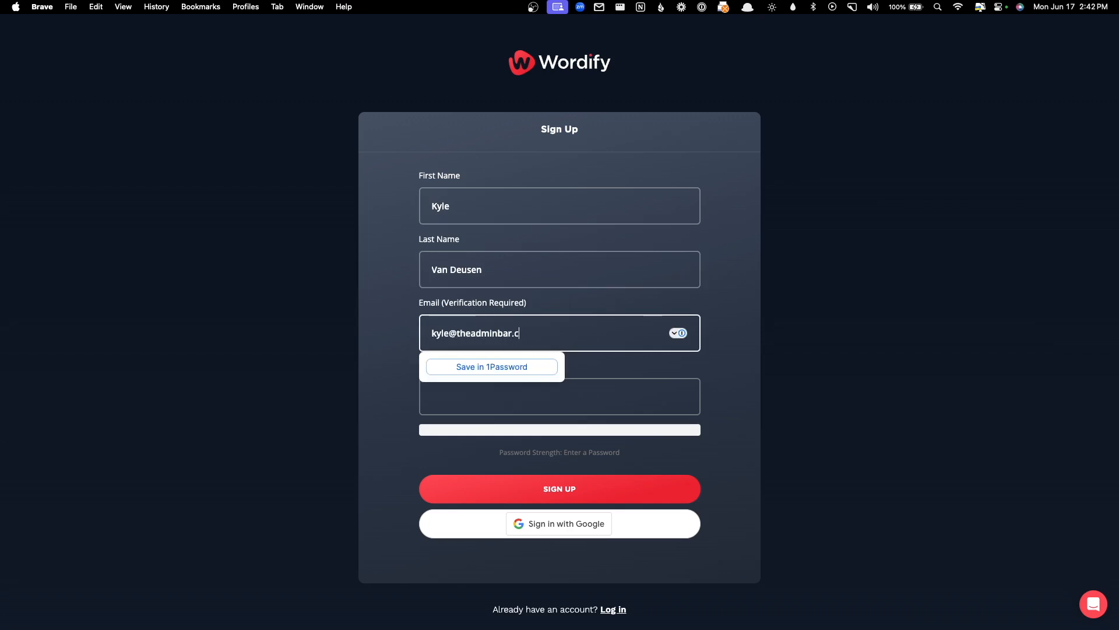
key("Tab")
key("ctrl+v")
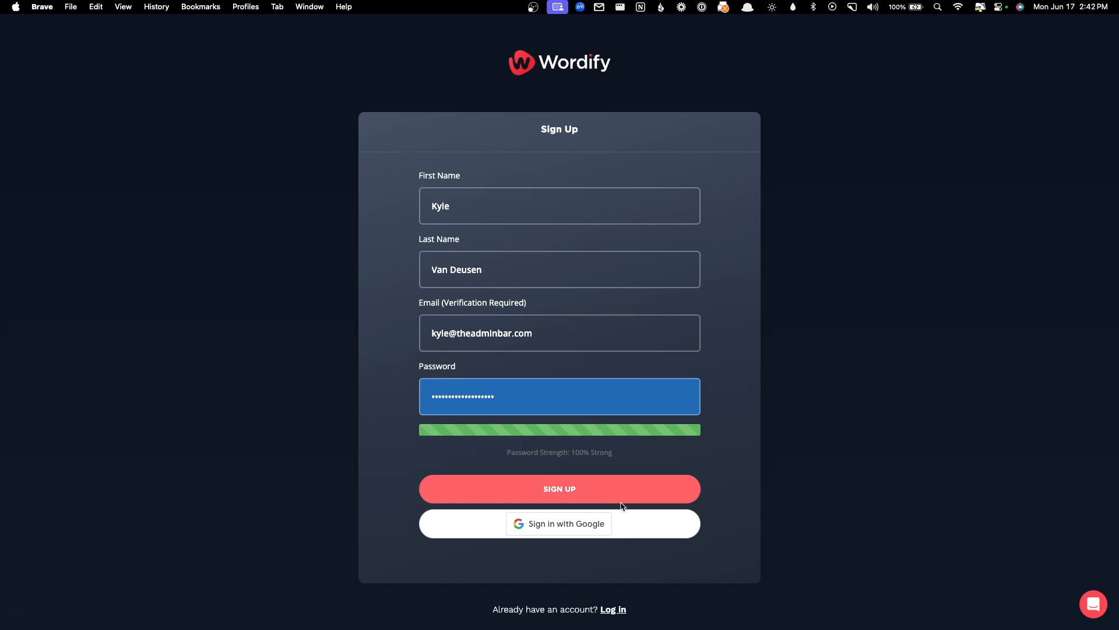
left_click(621, 499)
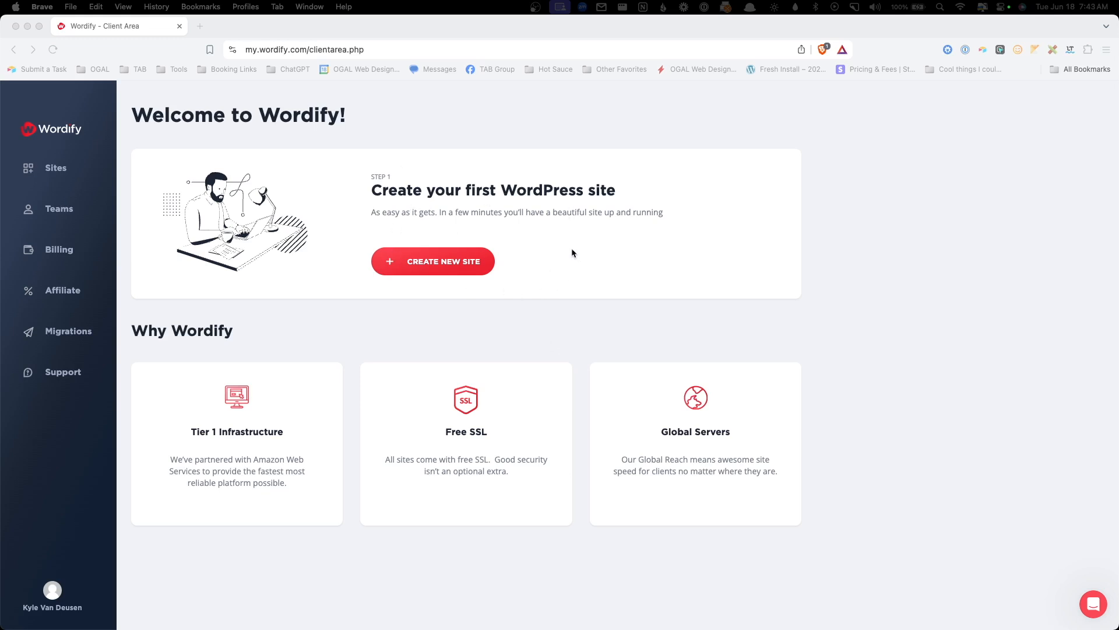
- Go to Teams and open the Invite New User form, checking its e-mail and name fields
left_click(82, 178)
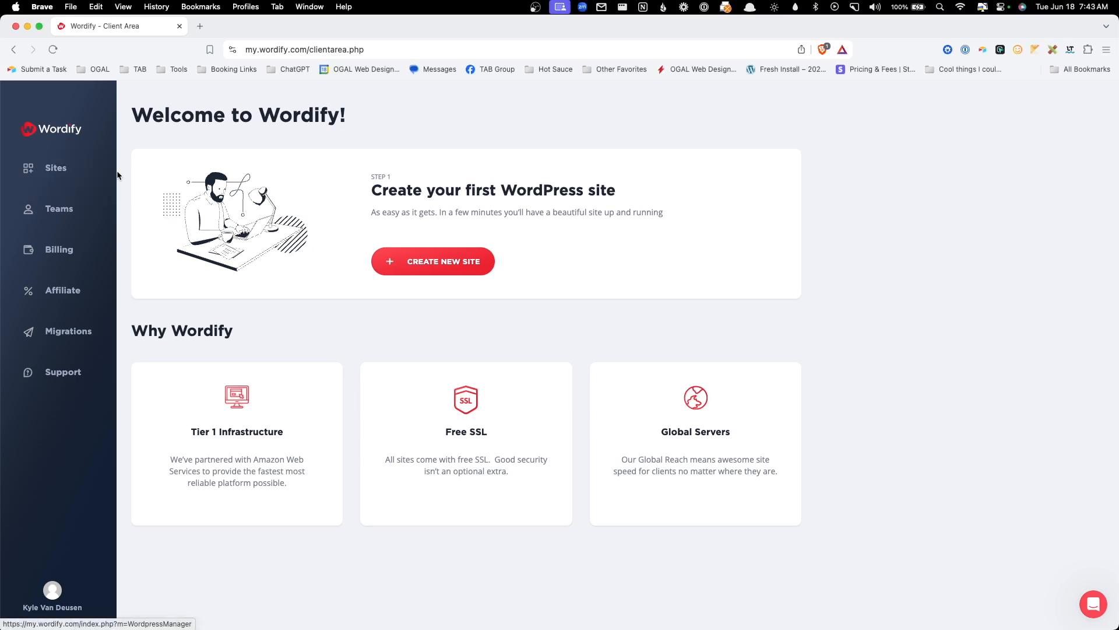
left_click(67, 178)
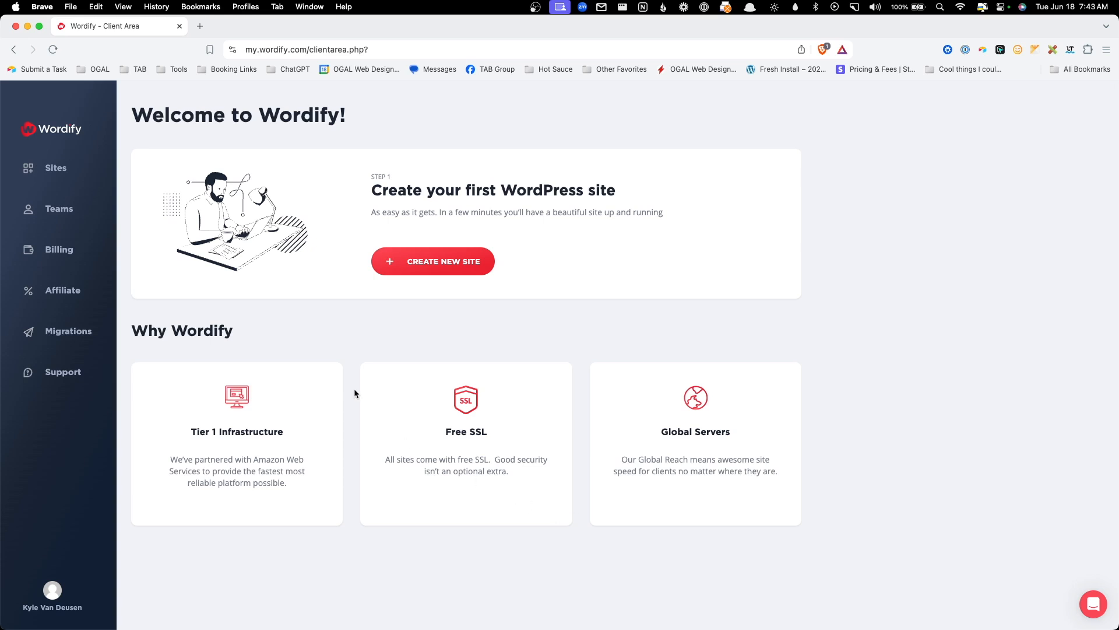
left_click(59, 209)
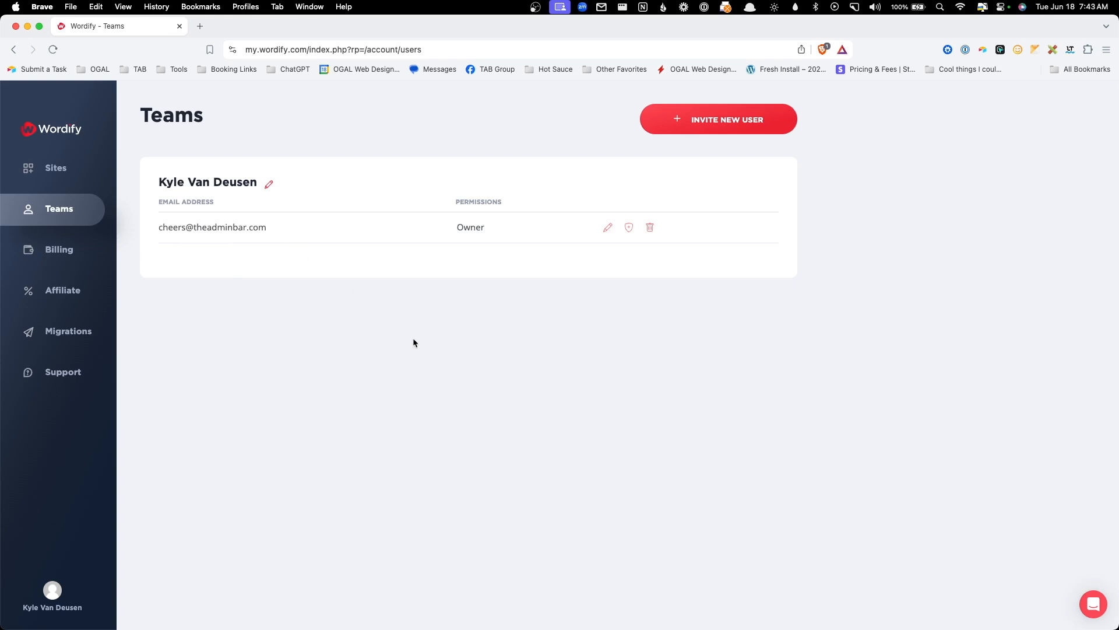
left_click(729, 123)
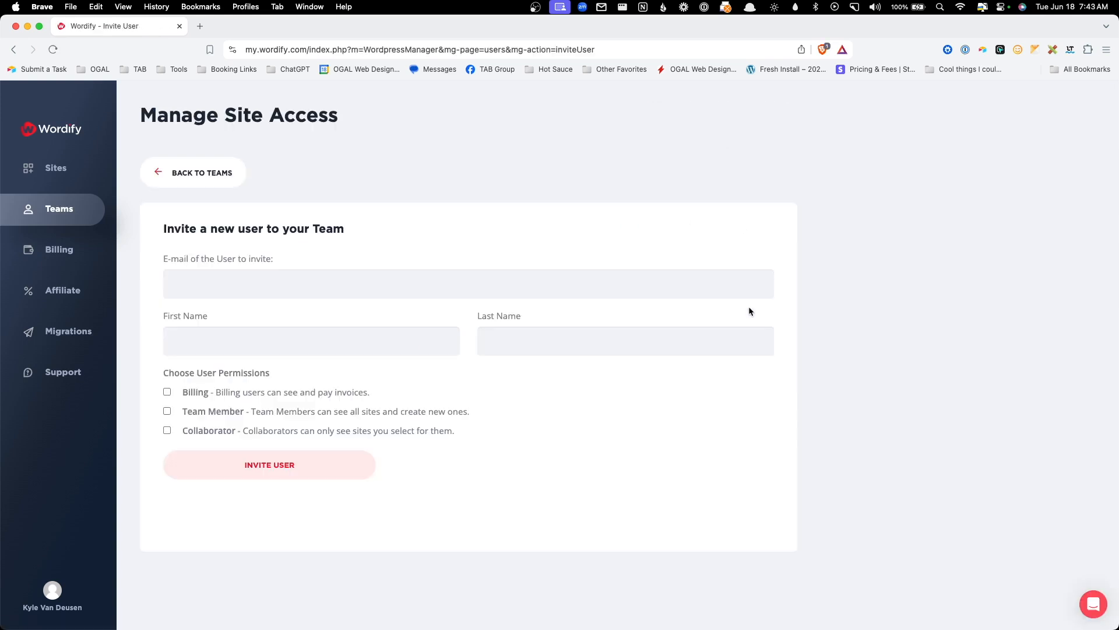
left_click(192, 289)
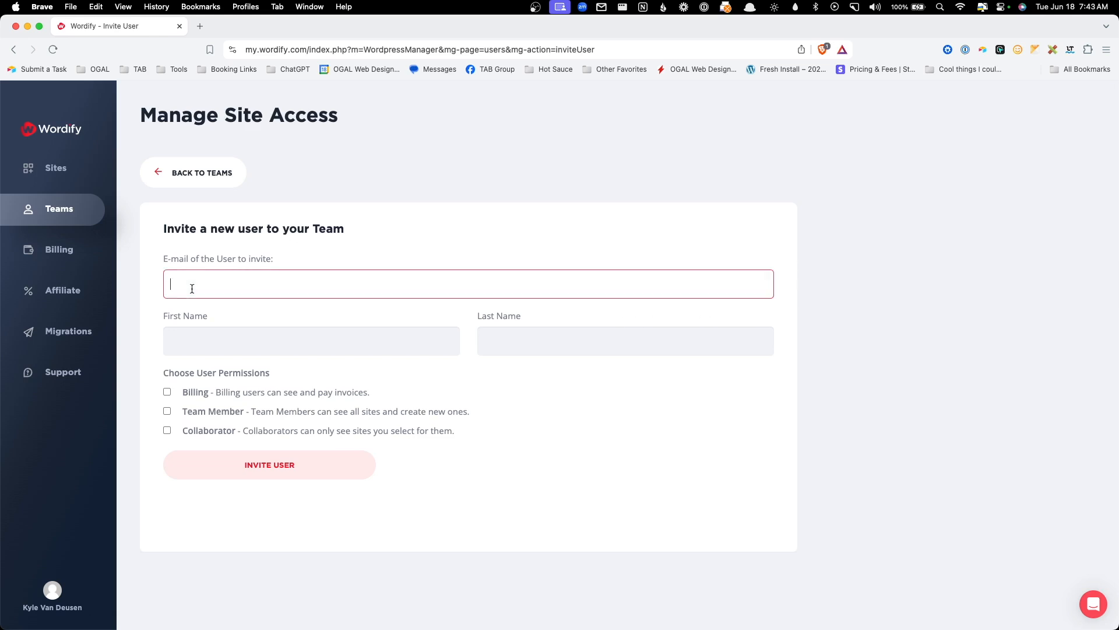
left_click(197, 333)
left_click(551, 346)
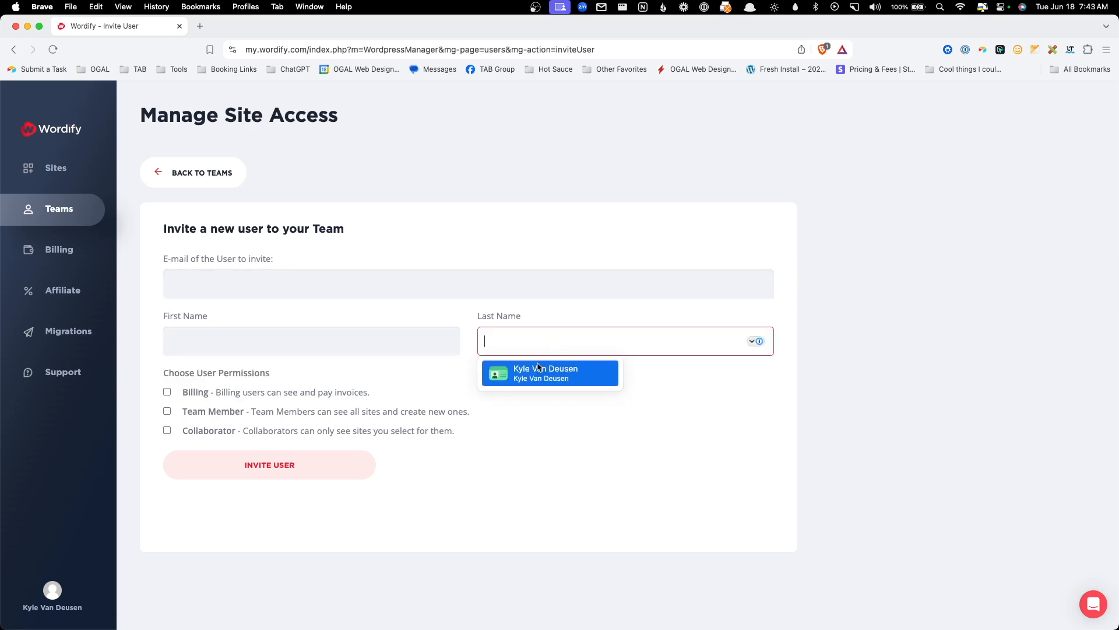
left_click(304, 374)
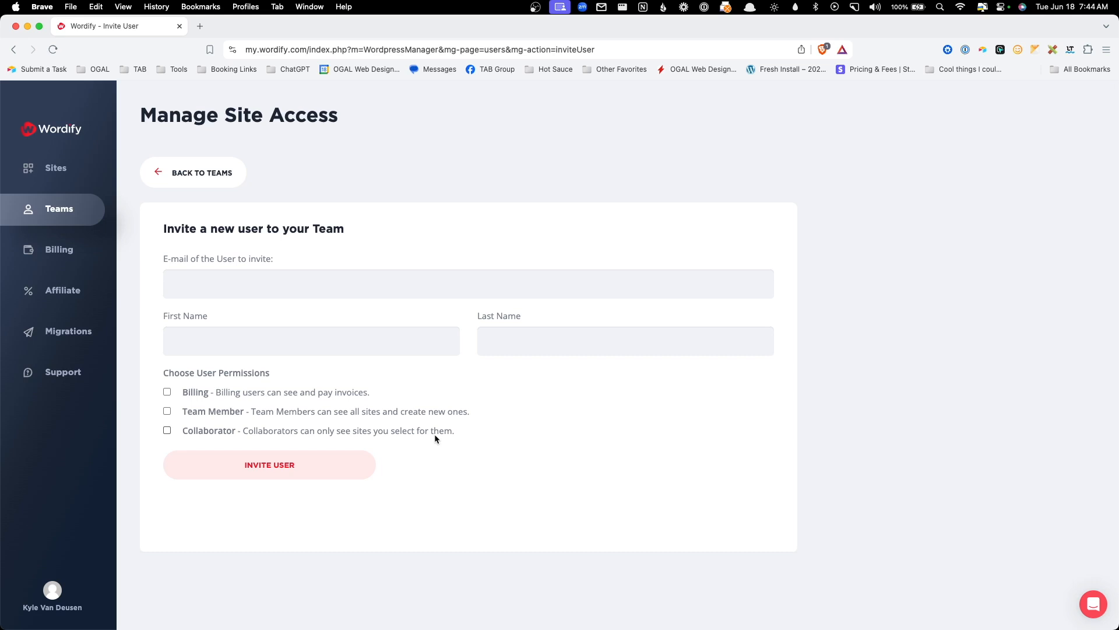
- Review the Billing page's invoices, saved credit cards and hosting plans
left_click(92, 259)
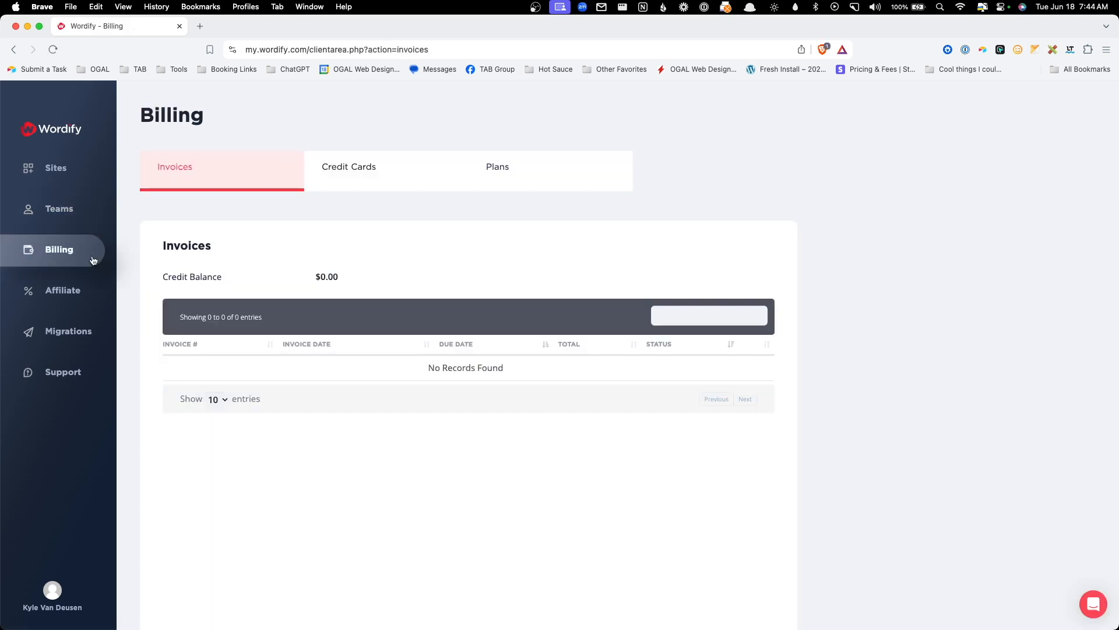
left_click(374, 189)
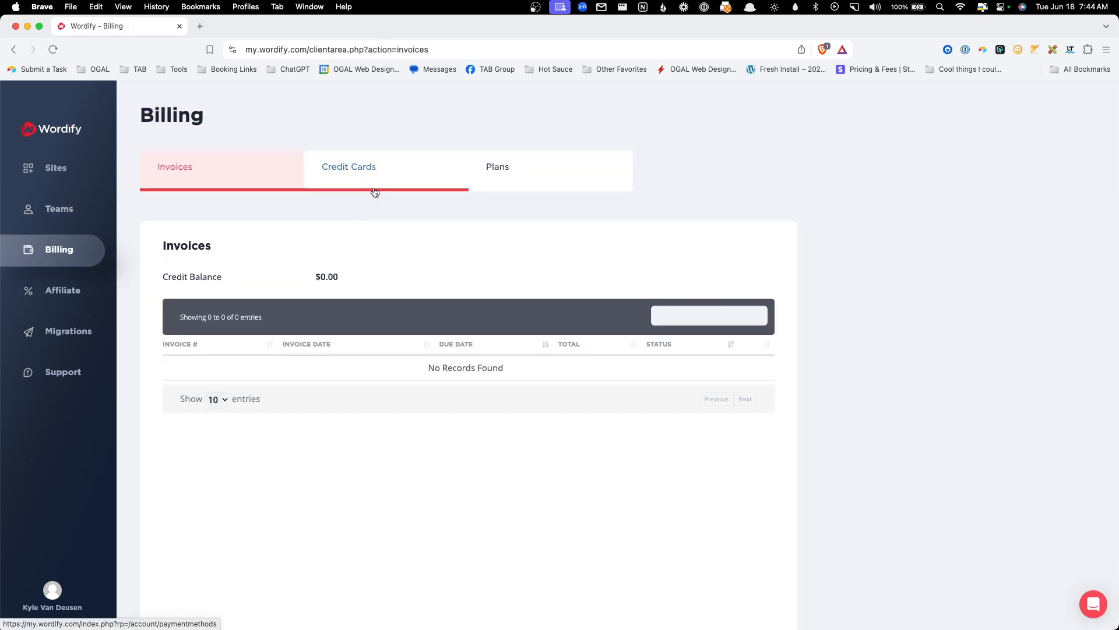
left_click(541, 185)
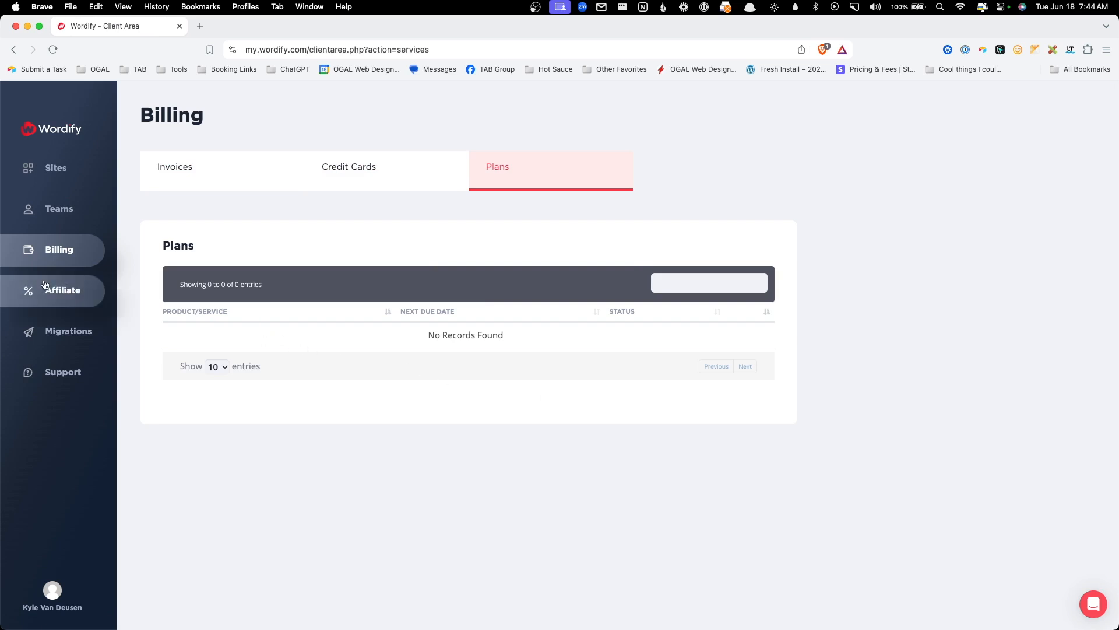
- Look over the Affiliate program's 300% reward, then go to the Migrations page
left_click(116, 294)
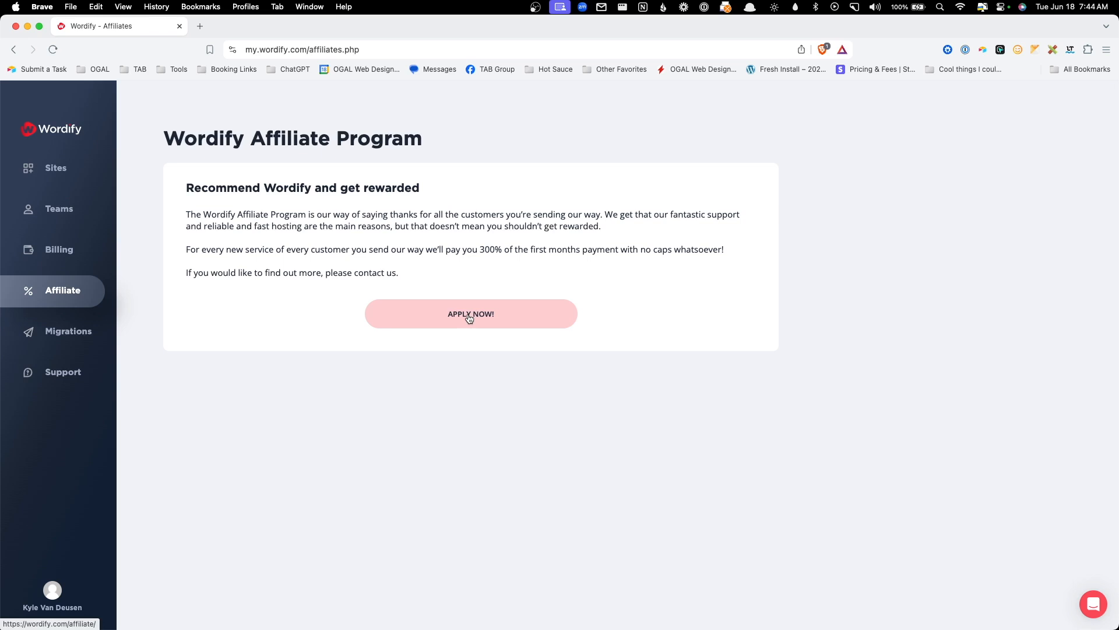
left_click_drag(466, 249, 586, 248)
left_click(590, 247)
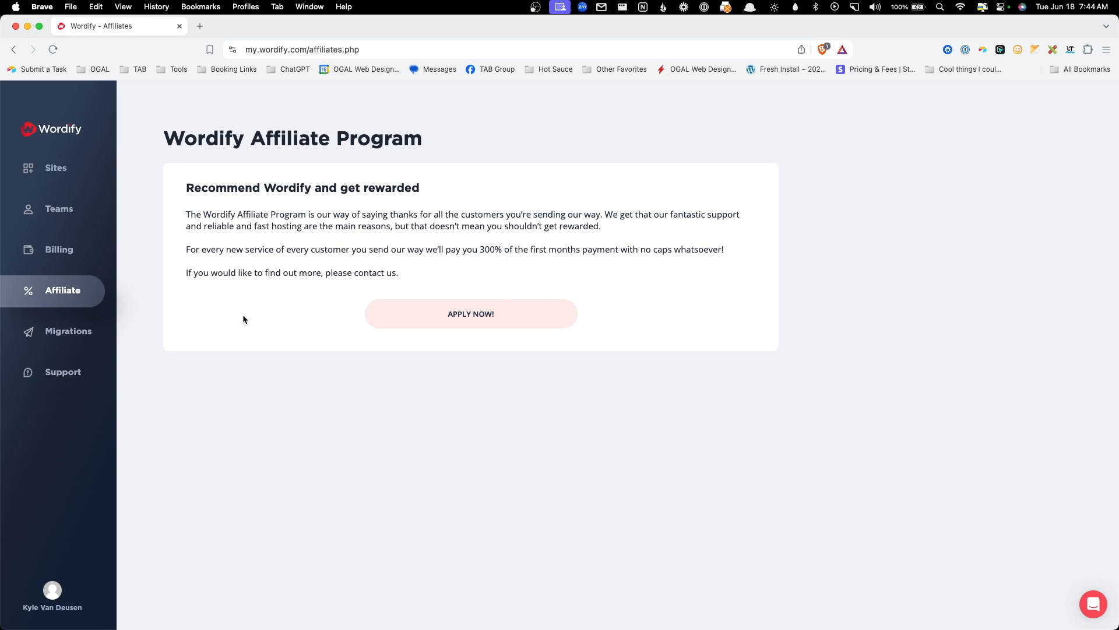
left_click(81, 333)
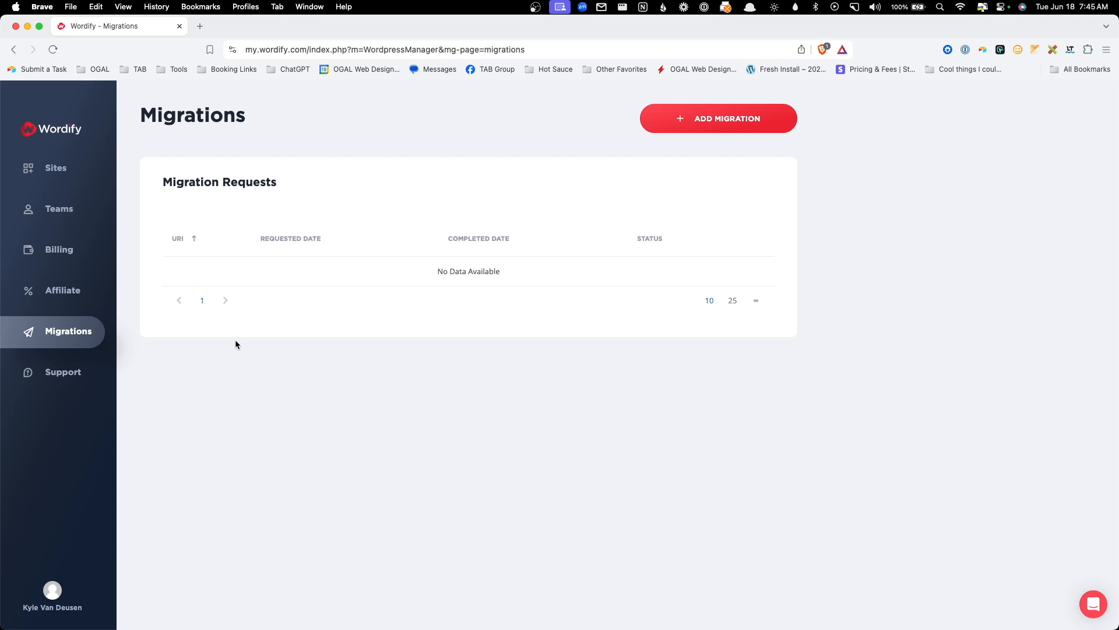
- Check the Support page, opening and closing the live chat, then open the profile menu
left_click(69, 371)
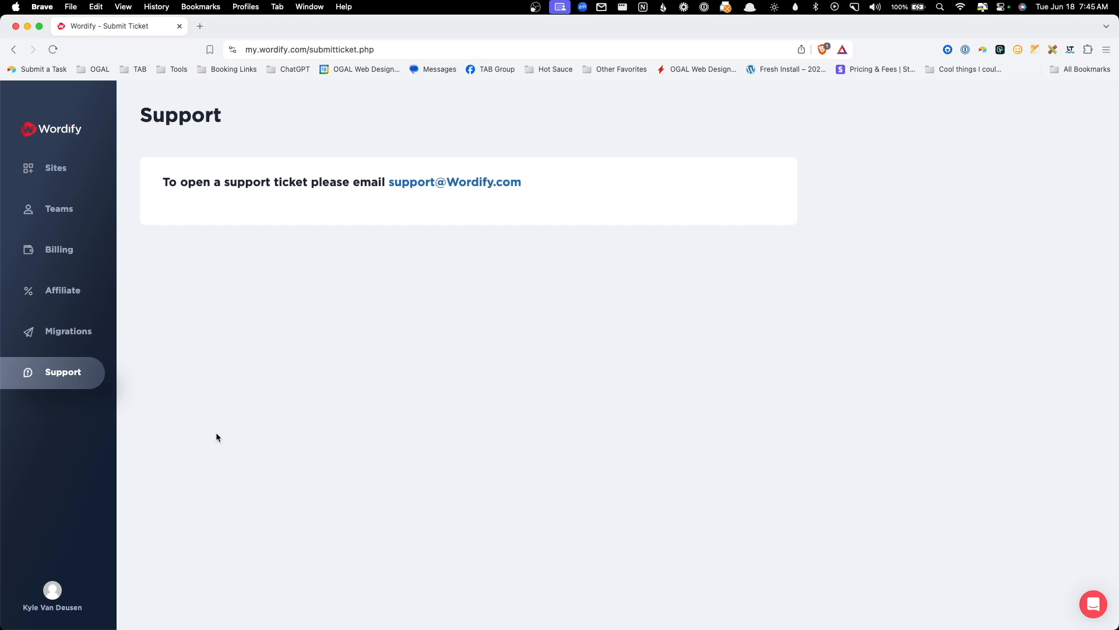
left_click(1086, 608)
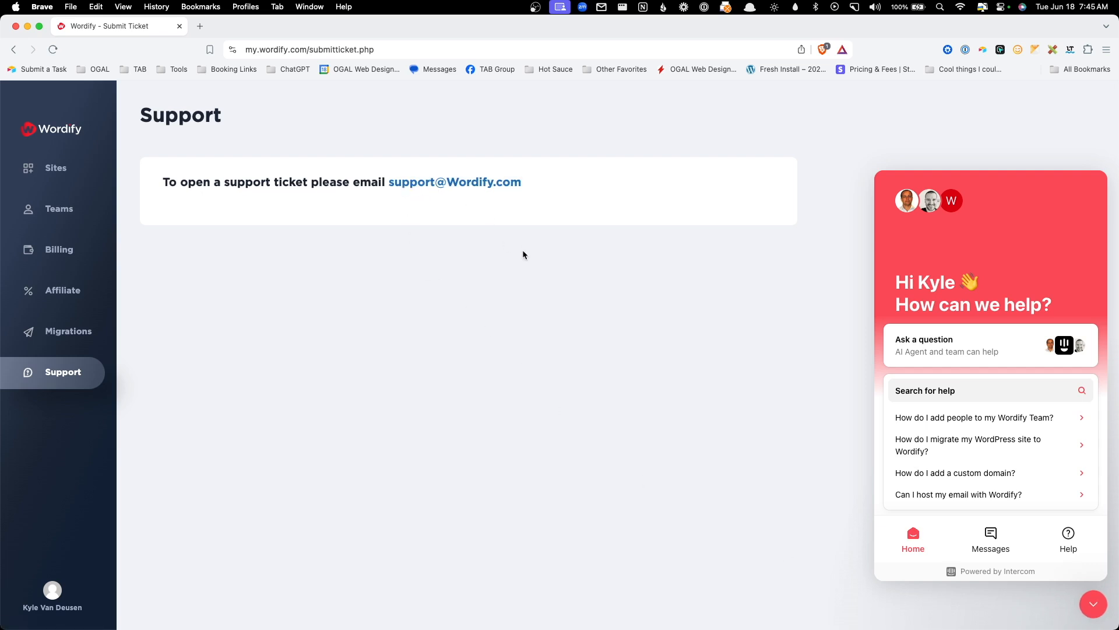
left_click(1094, 604)
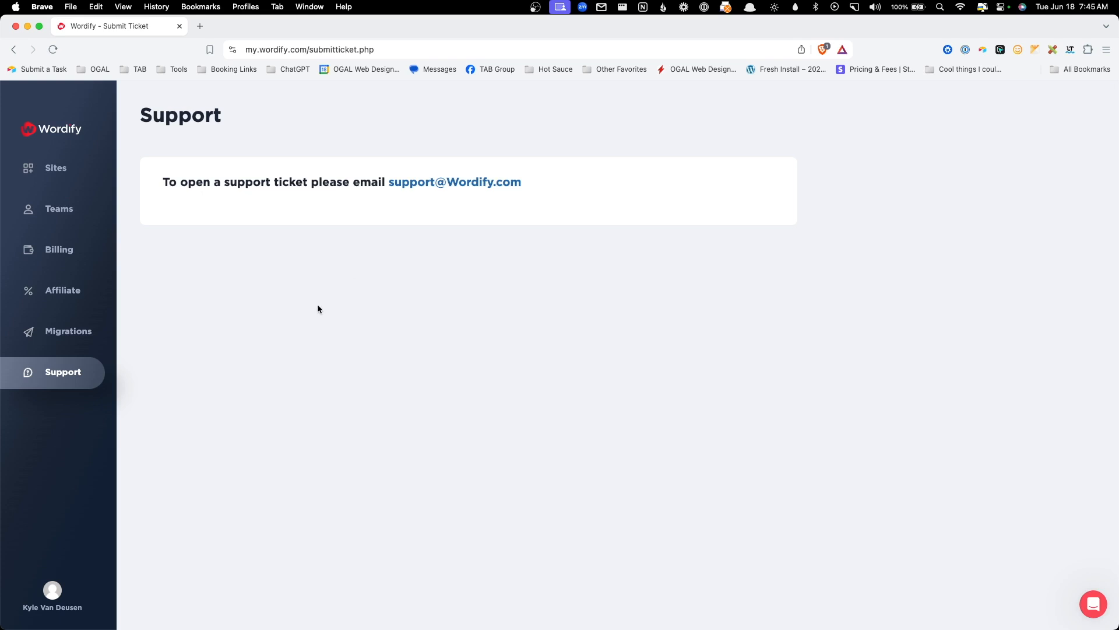
left_click(70, 588)
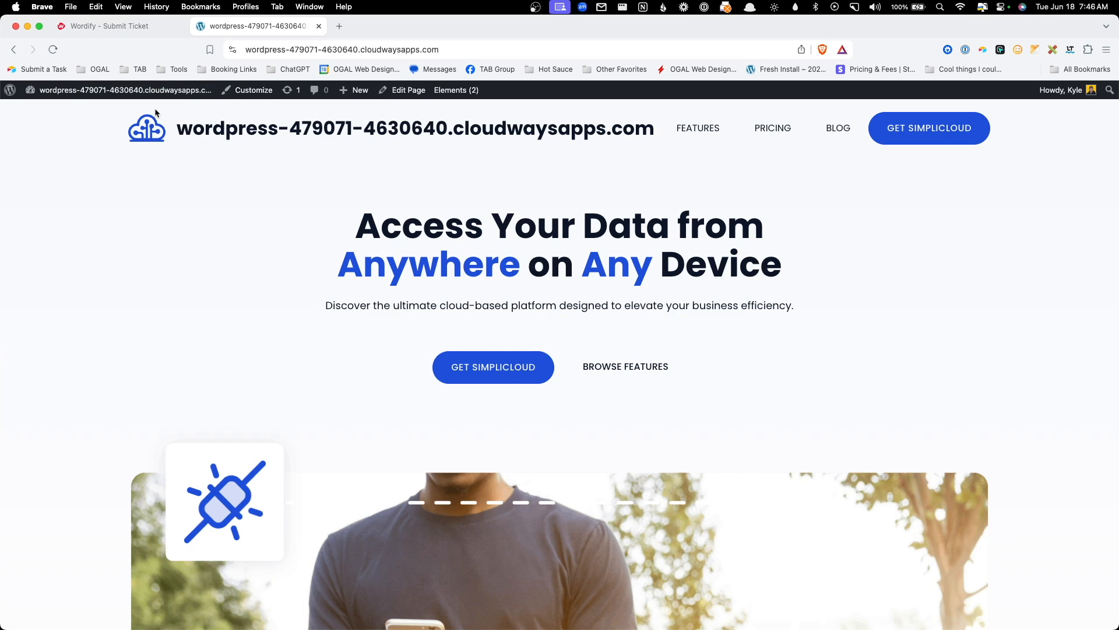
- Start a new migration request with the old site's WP Admin URL and autofilled WordPress login
left_click(145, 26)
left_click(102, 330)
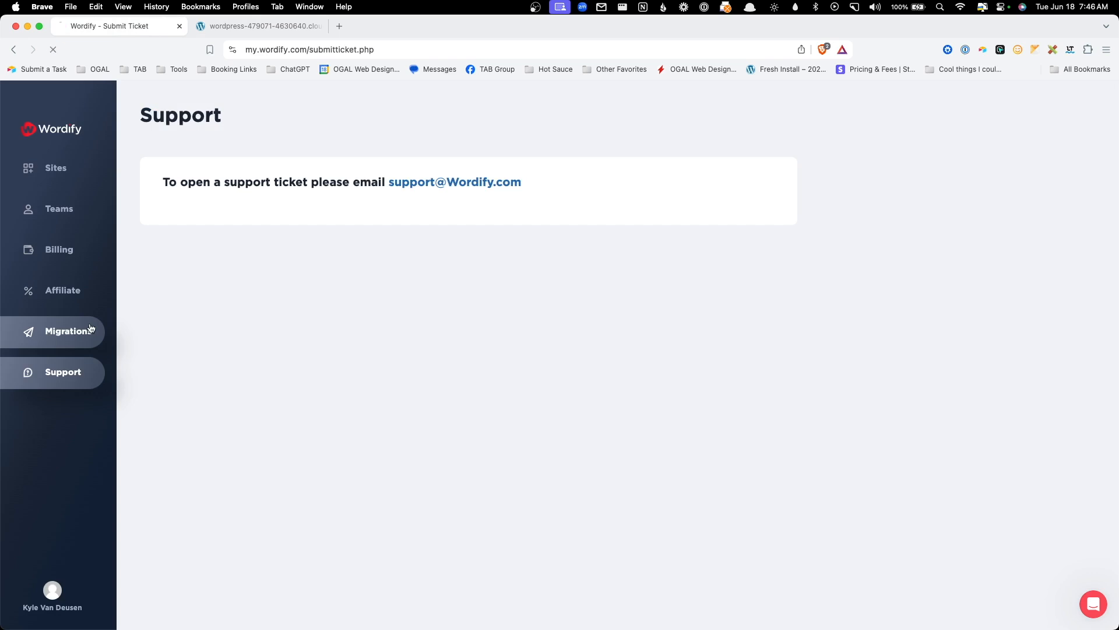
left_click(697, 116)
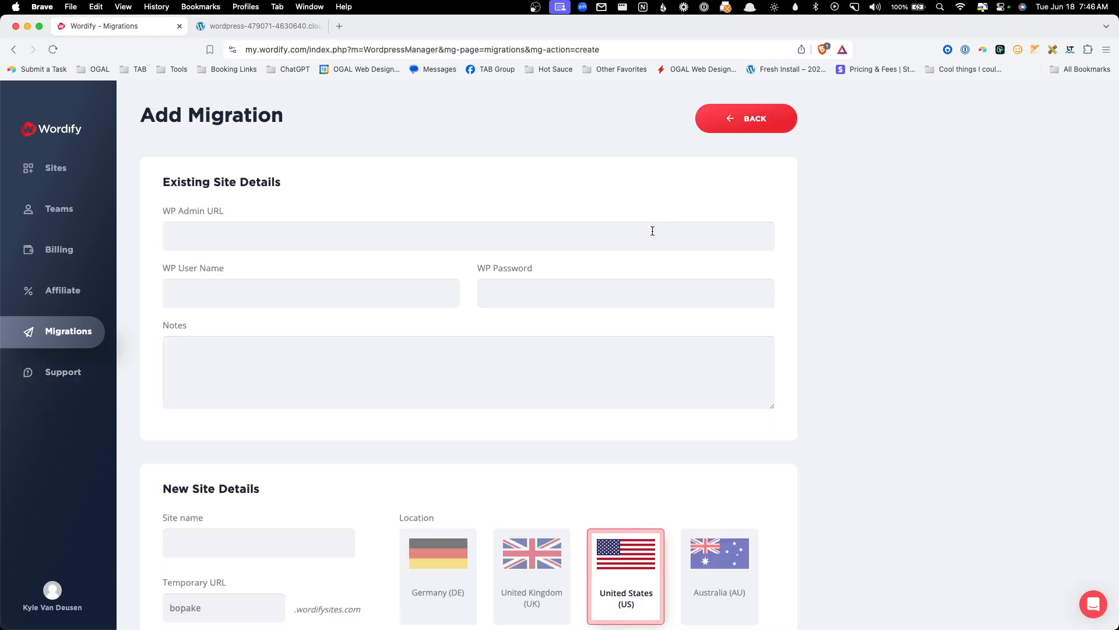
left_click(642, 240)
type("https://wordpress-479071-4630640.cloudwaysapps.com/")
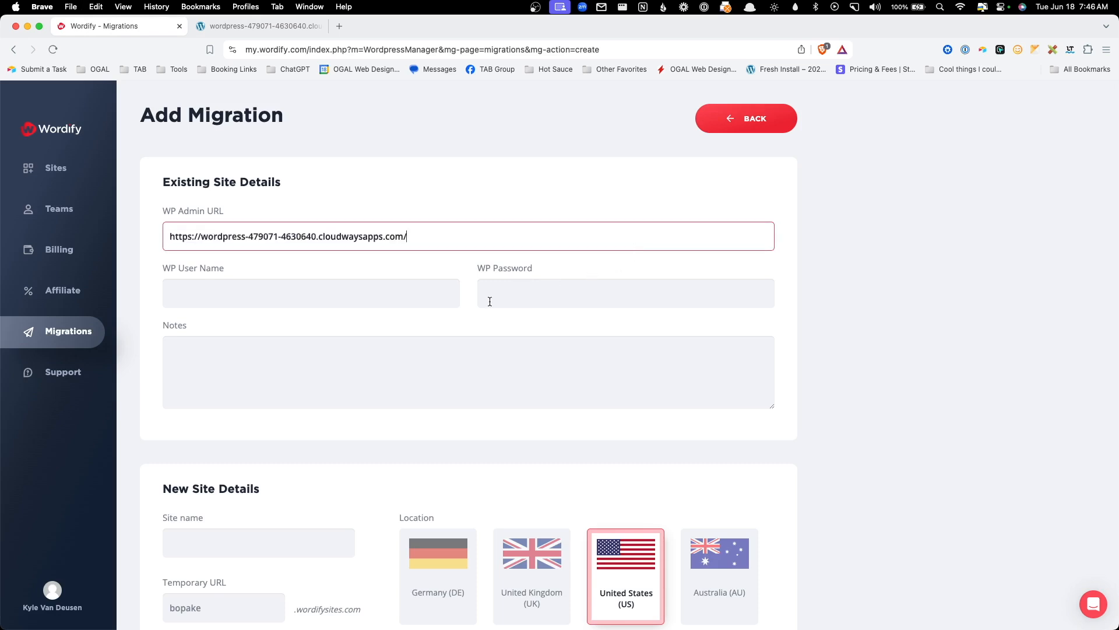
key("cmd+backslash")
scroll(439, 319, "down", 4)
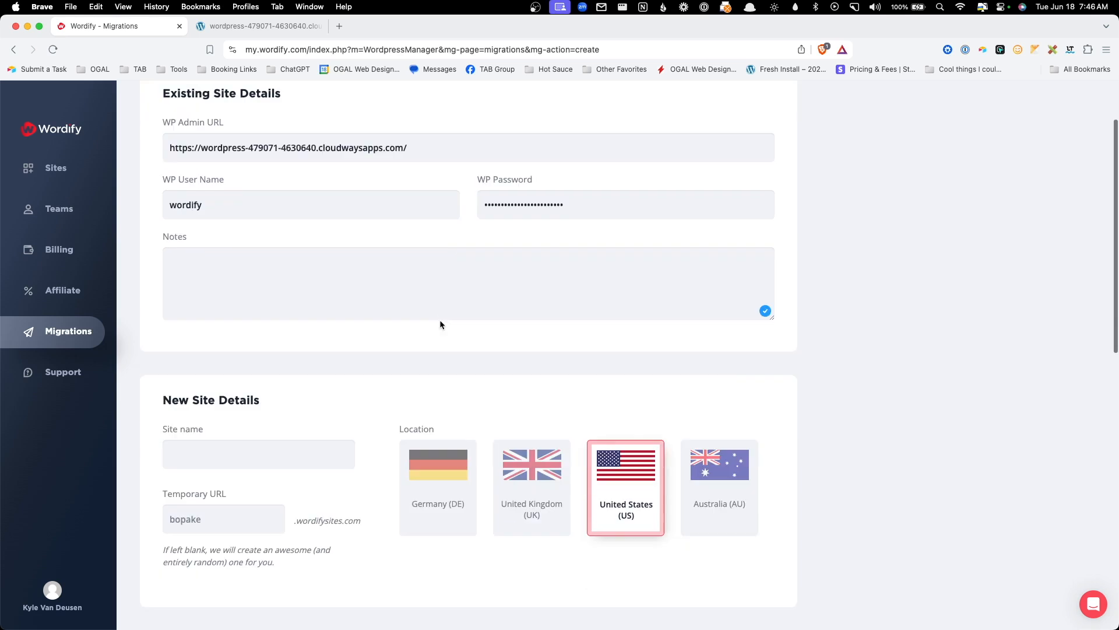
- Name the site 'SimpliCloud' and choose United States as the server location
left_click(274, 416)
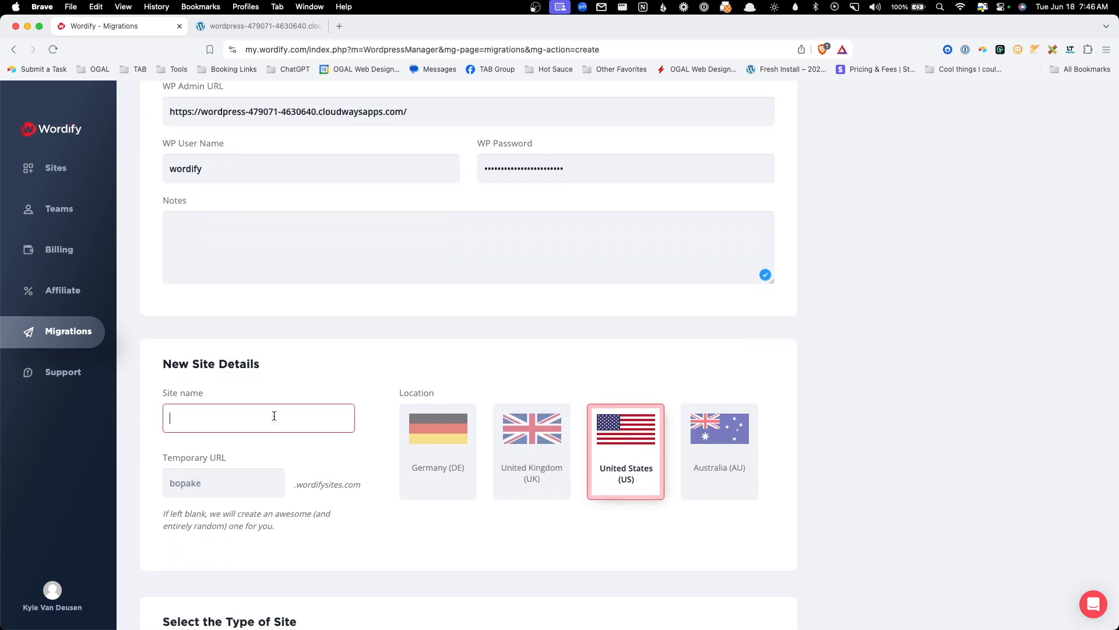
type("SimpliCloud")
left_click(453, 466)
left_click(524, 456)
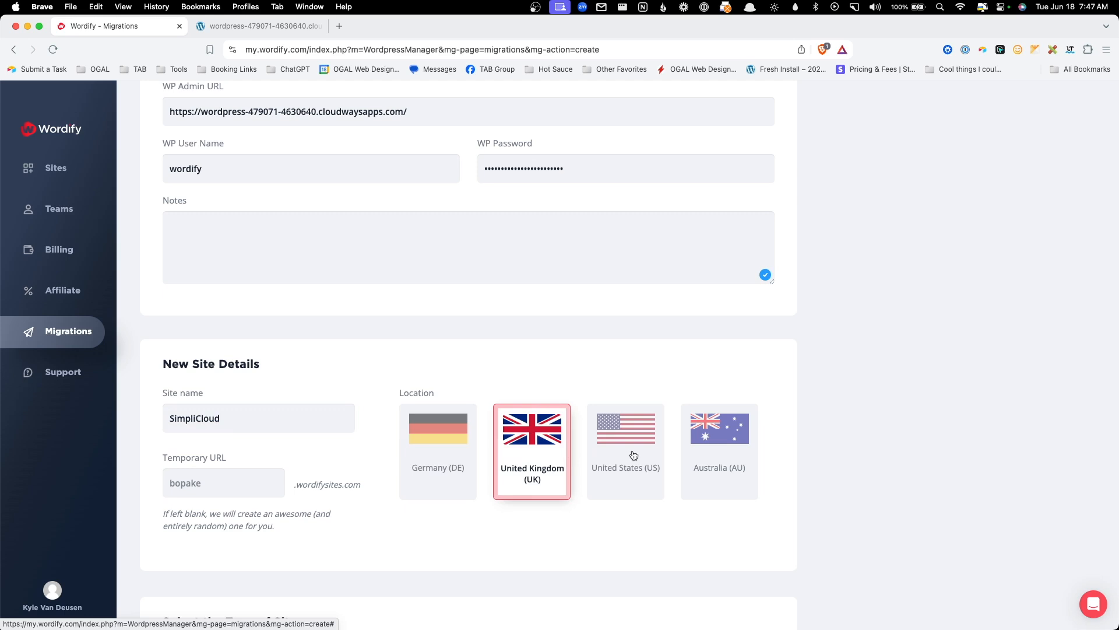
left_click(633, 455)
left_click(705, 453)
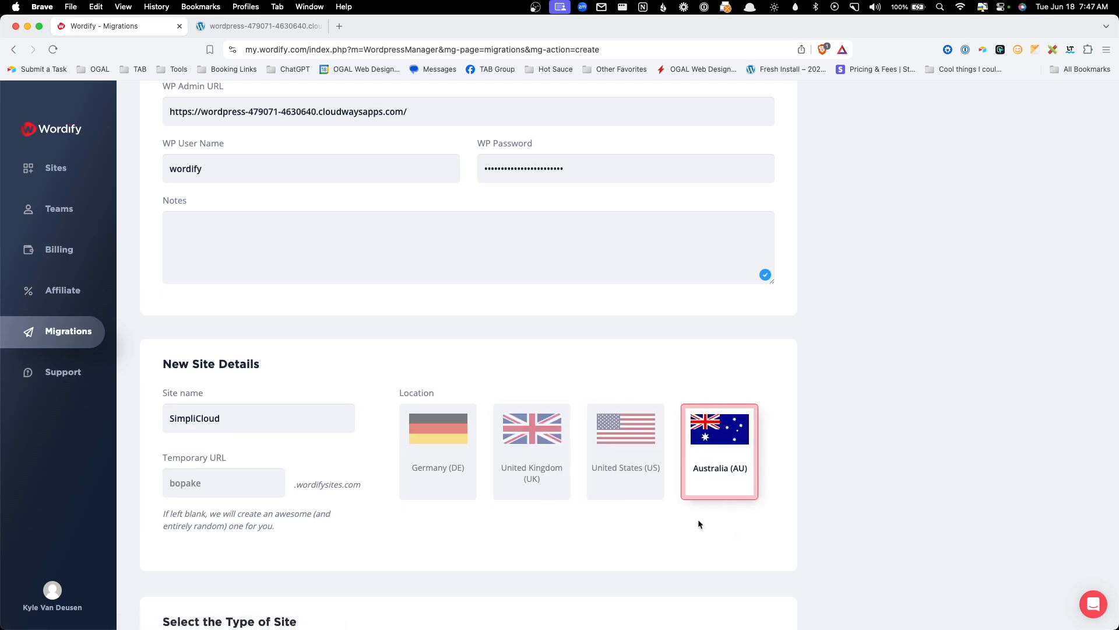
left_click(607, 467)
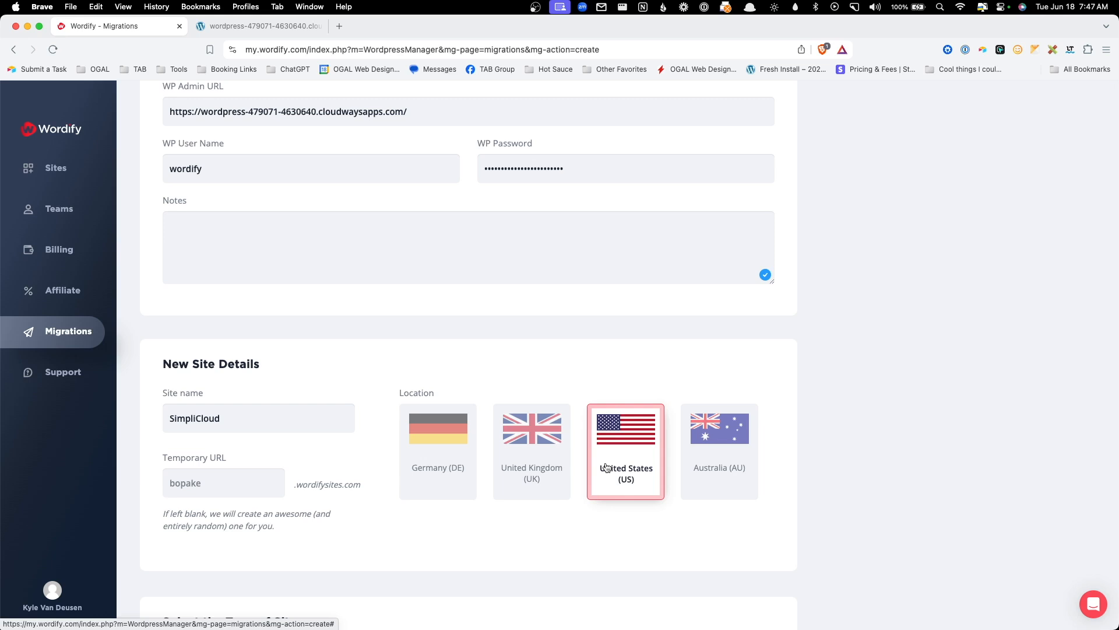
- Set the temporary URL to 'simplicloud-demo'
scroll(341, 460, "down", 2)
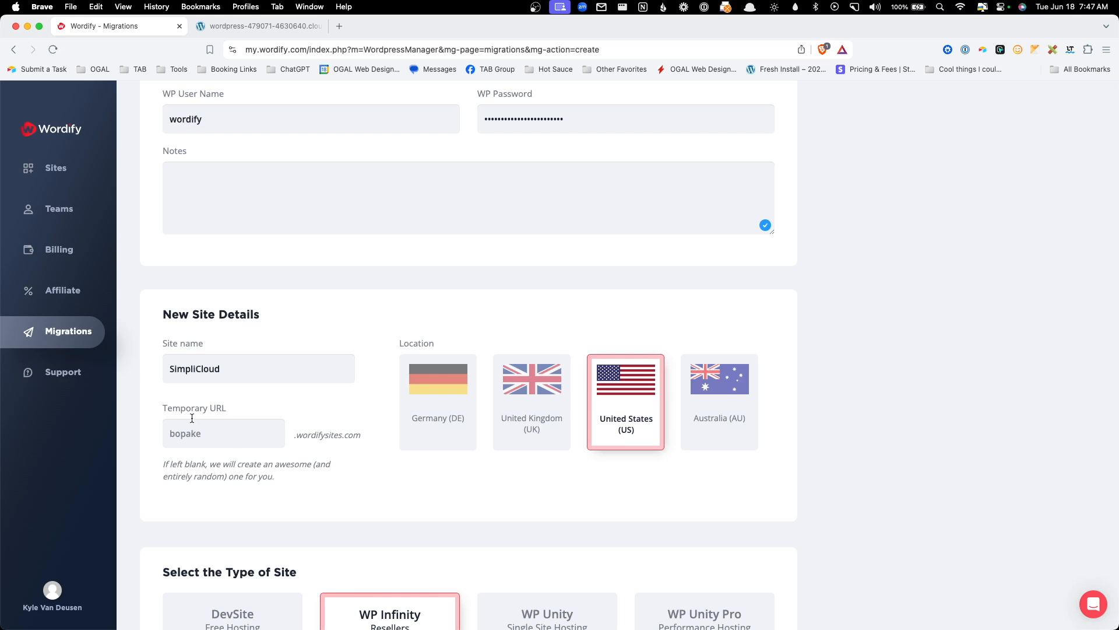
left_click(230, 435)
type("simp")
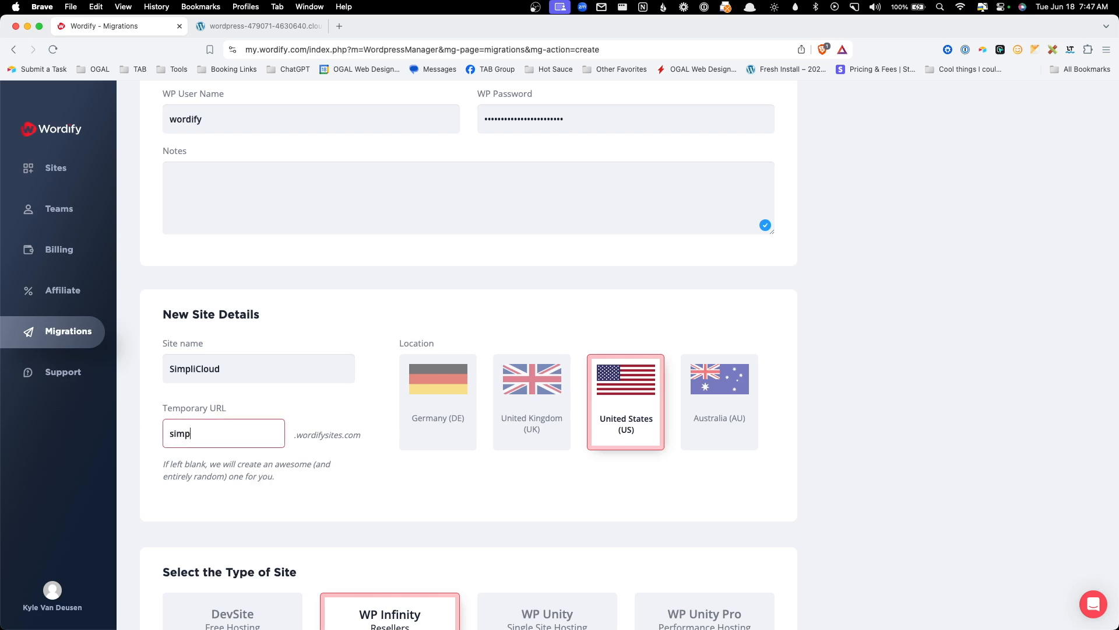
type("licloud-demo")
left_click(379, 453)
- Choose the free DevSite hosting type and submit the SimpliCloud migration request
scroll(377, 457, "down", 5)
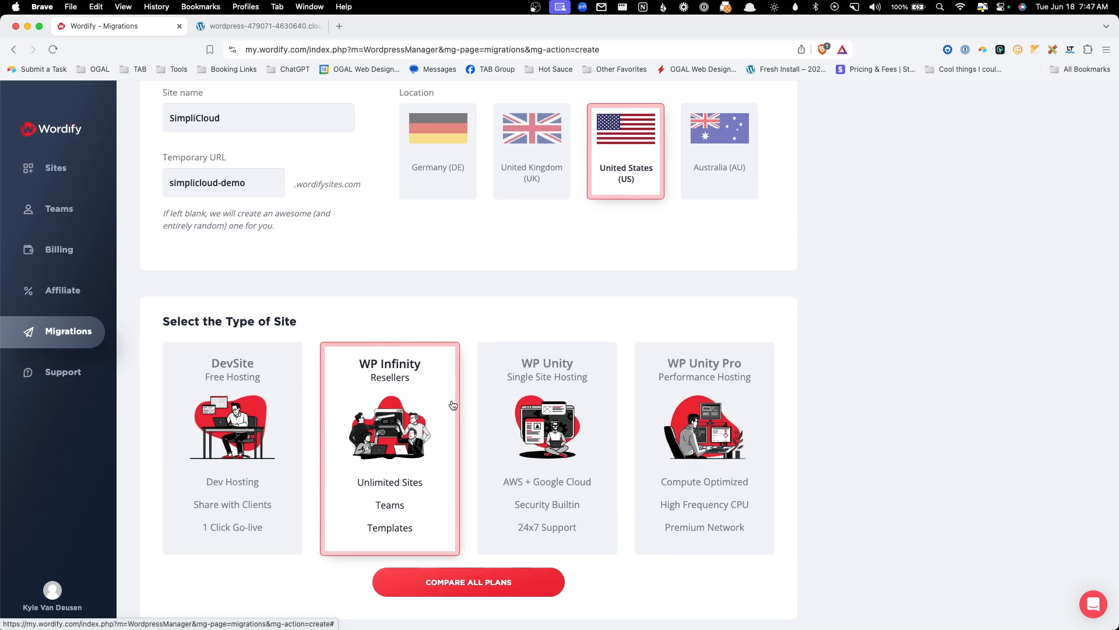
scroll(400, 341, "down", 3)
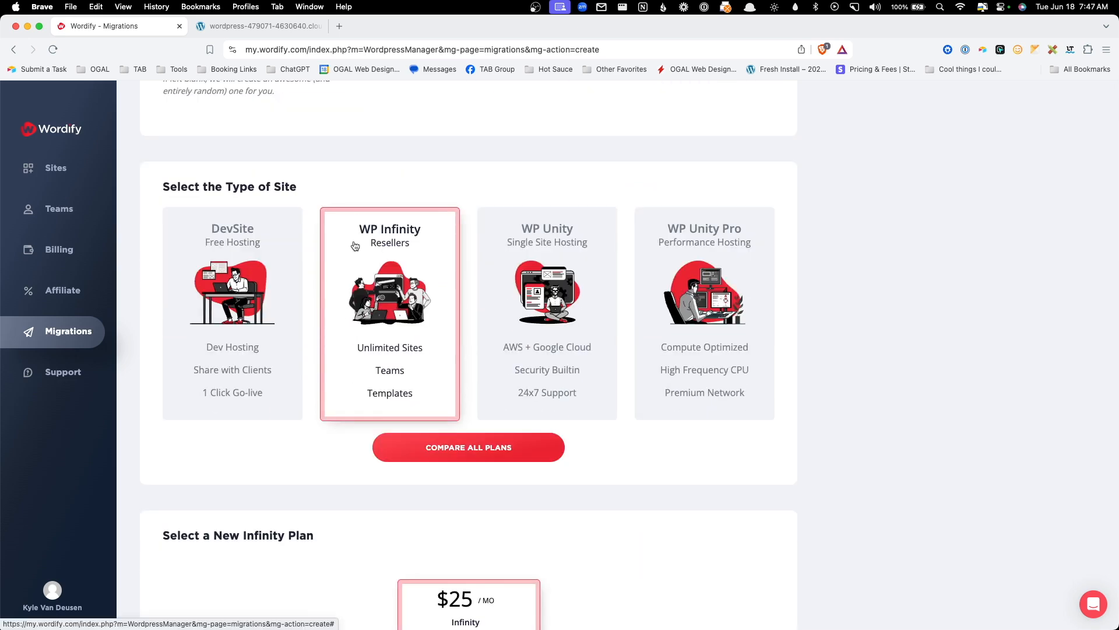
scroll(443, 379, "down", 1)
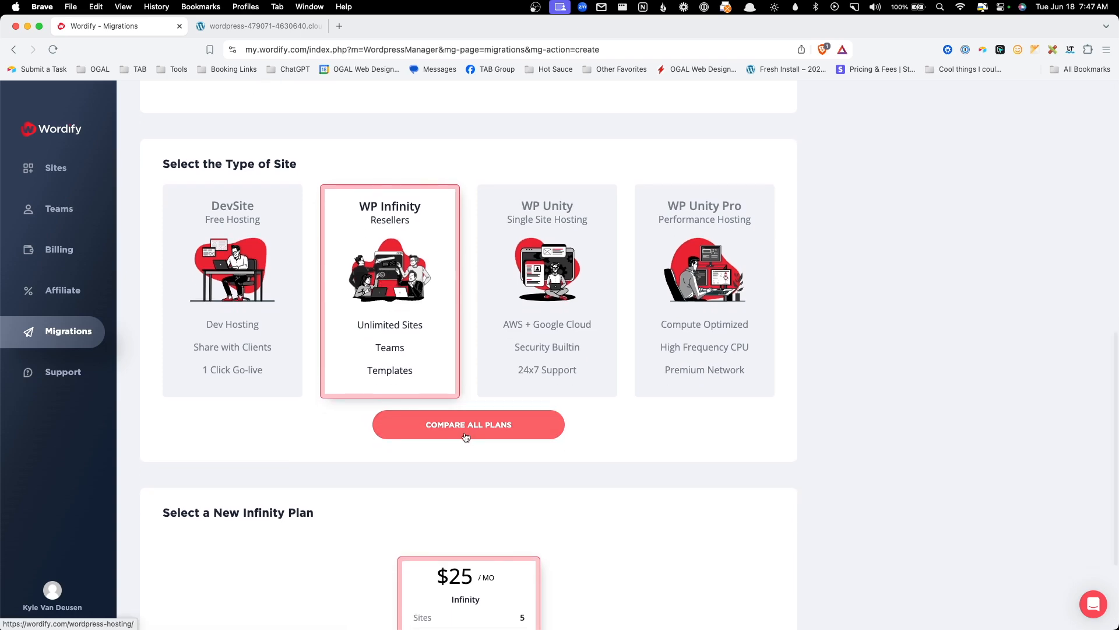
scroll(524, 462, "down", 2)
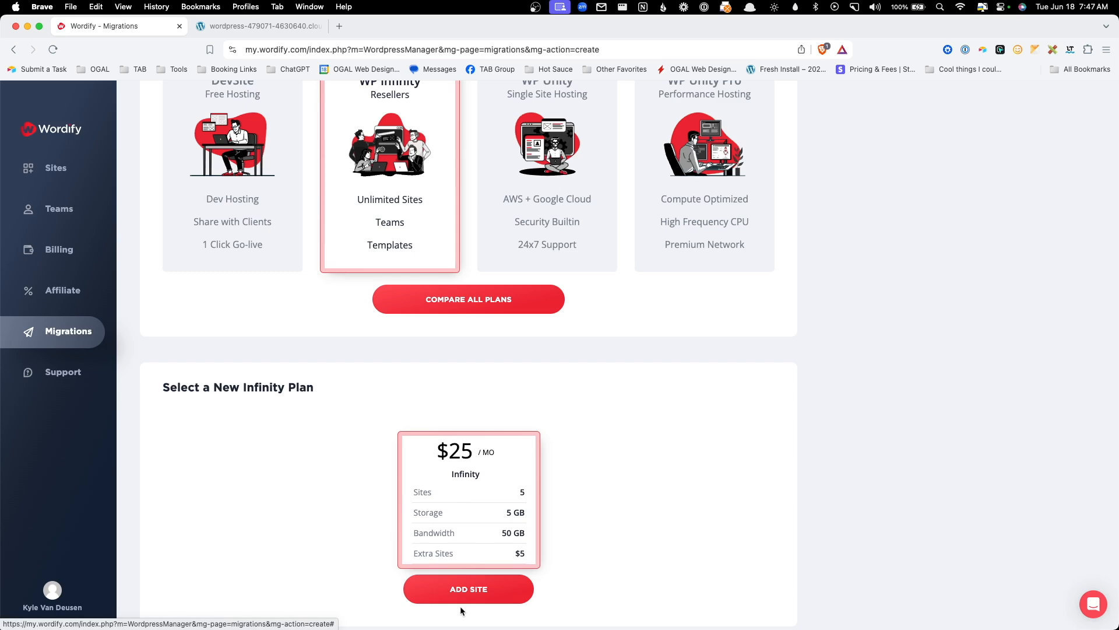
scroll(318, 517, "up", 3)
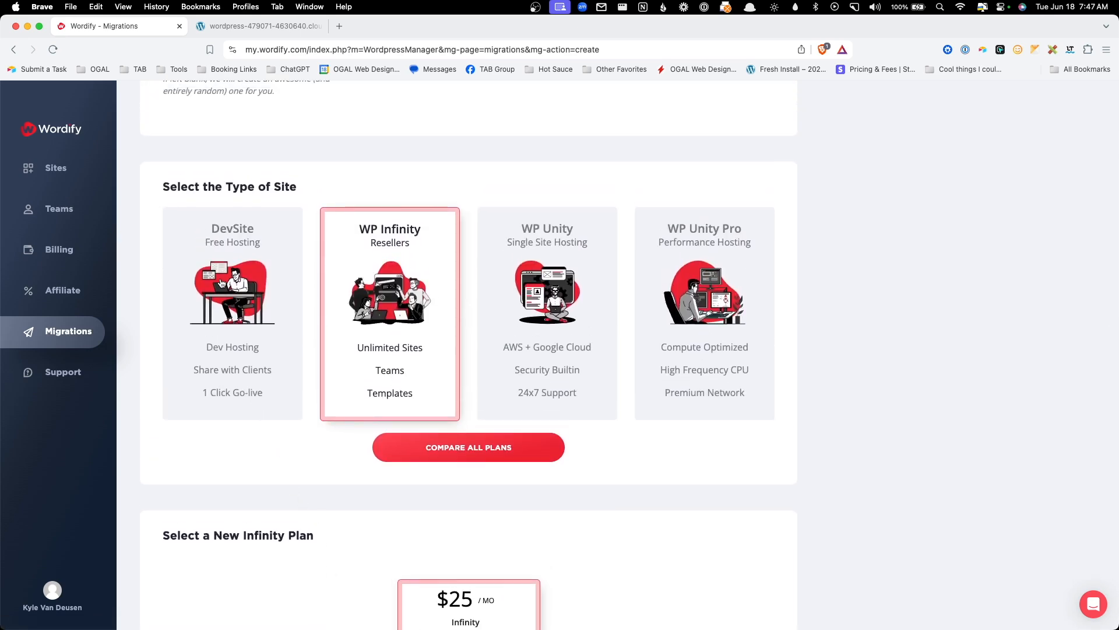
left_click(222, 284)
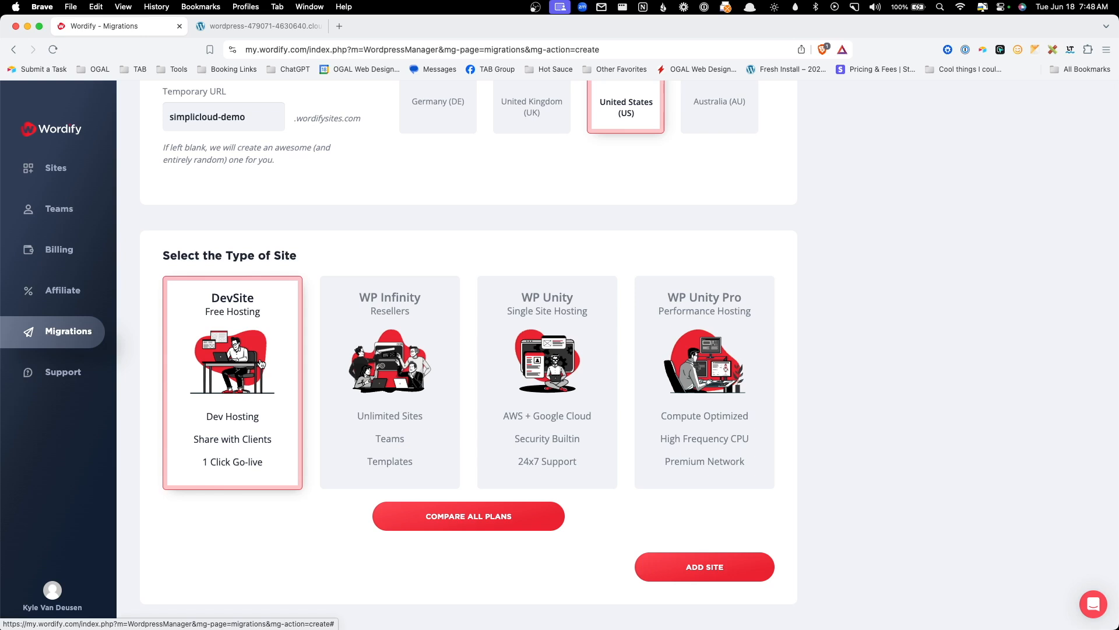
left_click(705, 567)
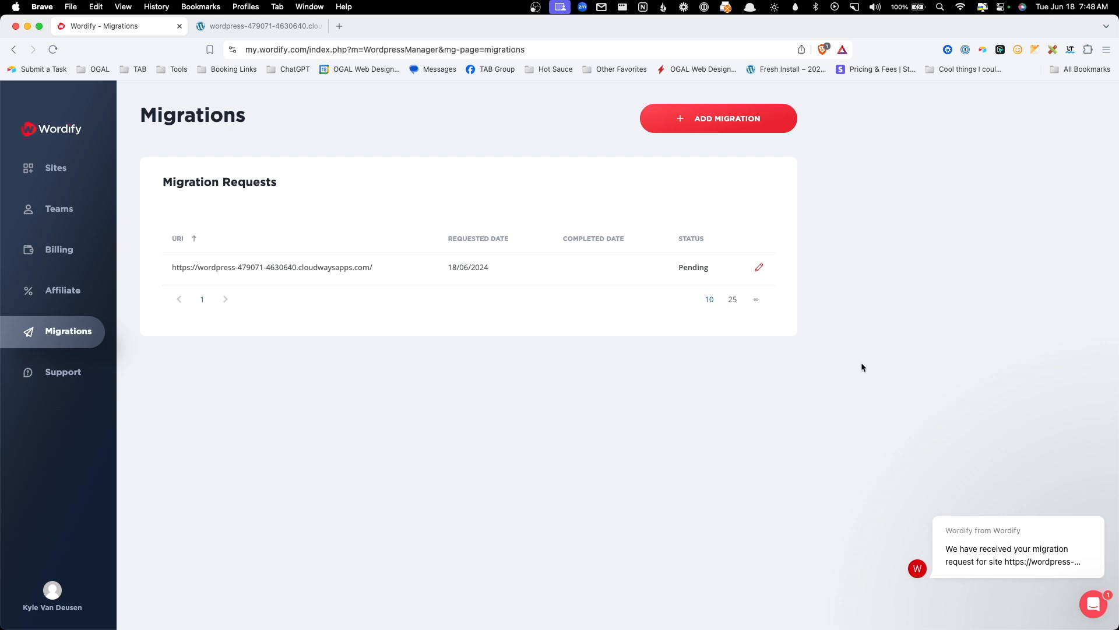
mouse_move(982, 548)
left_click(984, 554)
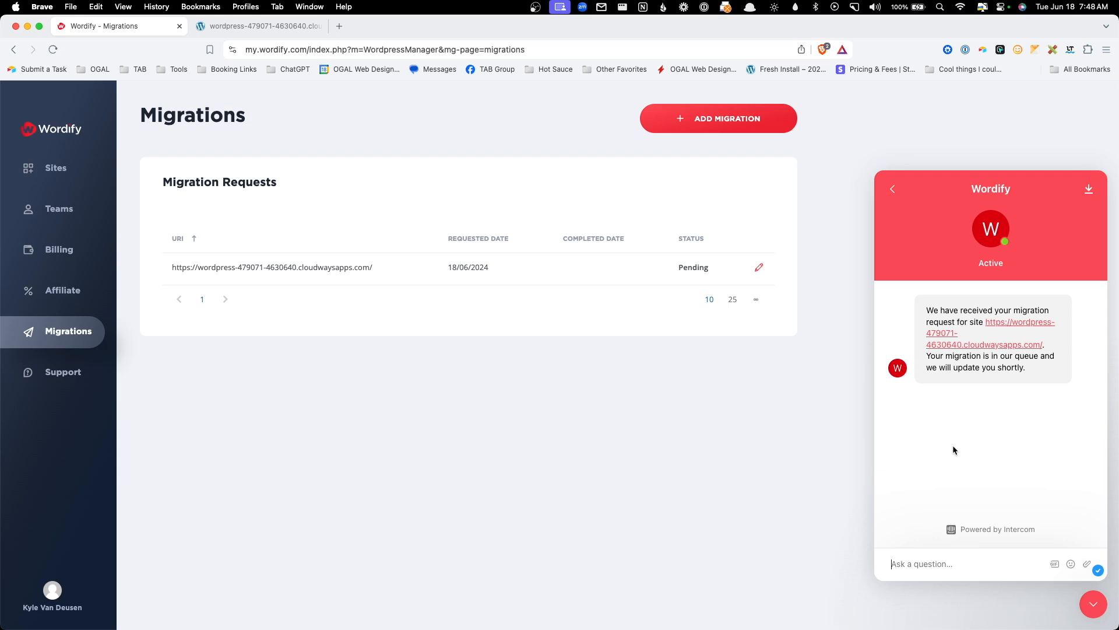
key("Escape")
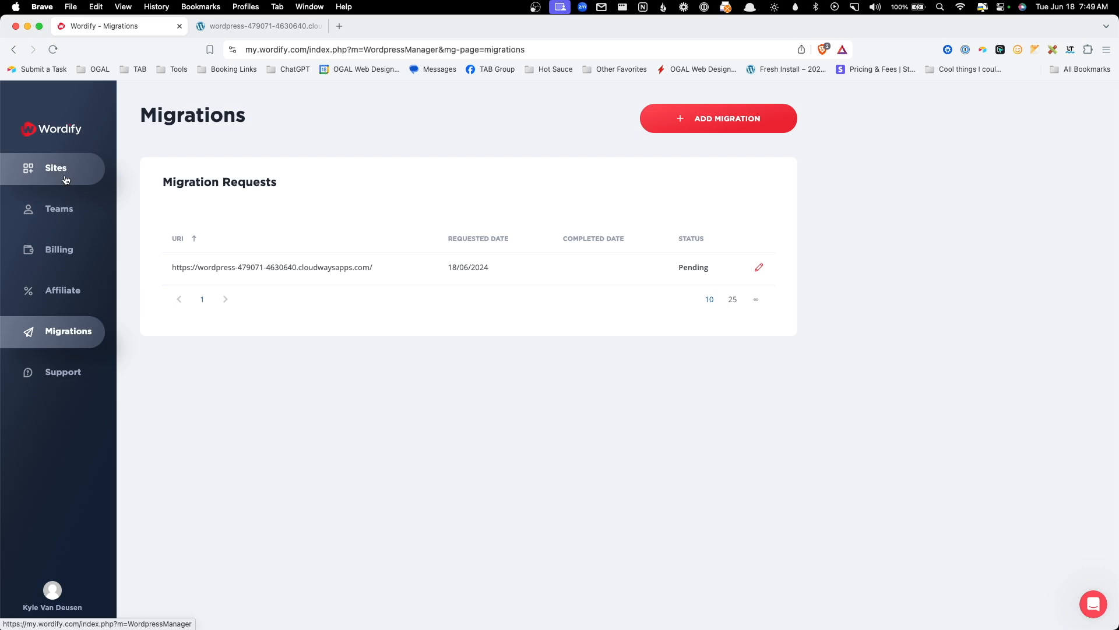
- Create a new free DevSite named 'Demo Site' from the Sites page
left_click(66, 179)
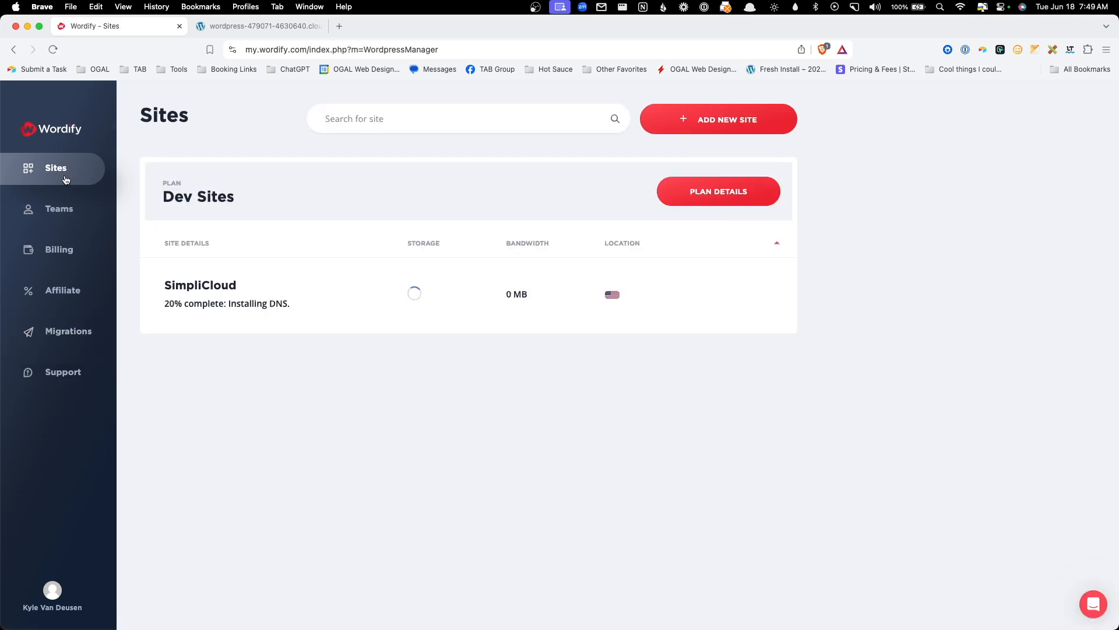
left_click(750, 116)
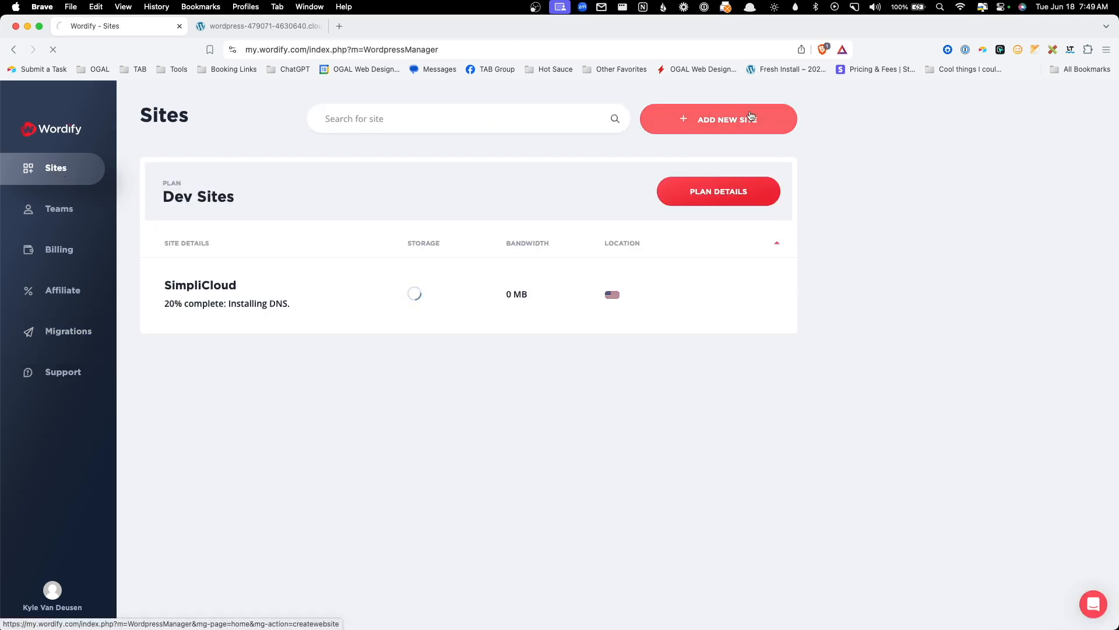
left_click(208, 217)
type("Demo Site")
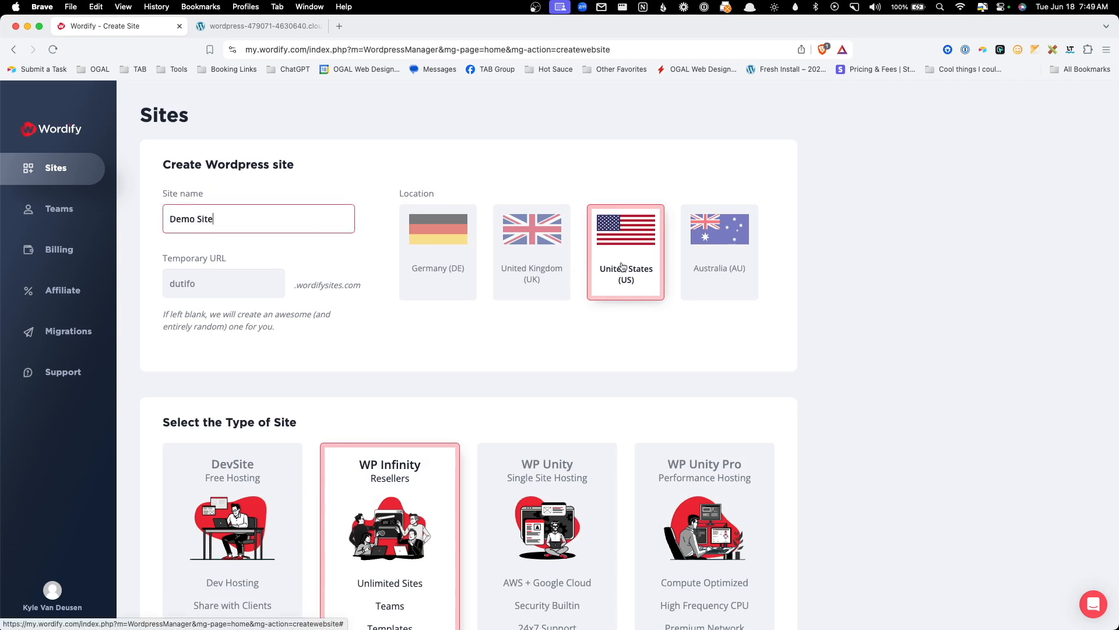
scroll(260, 288, "down", 5)
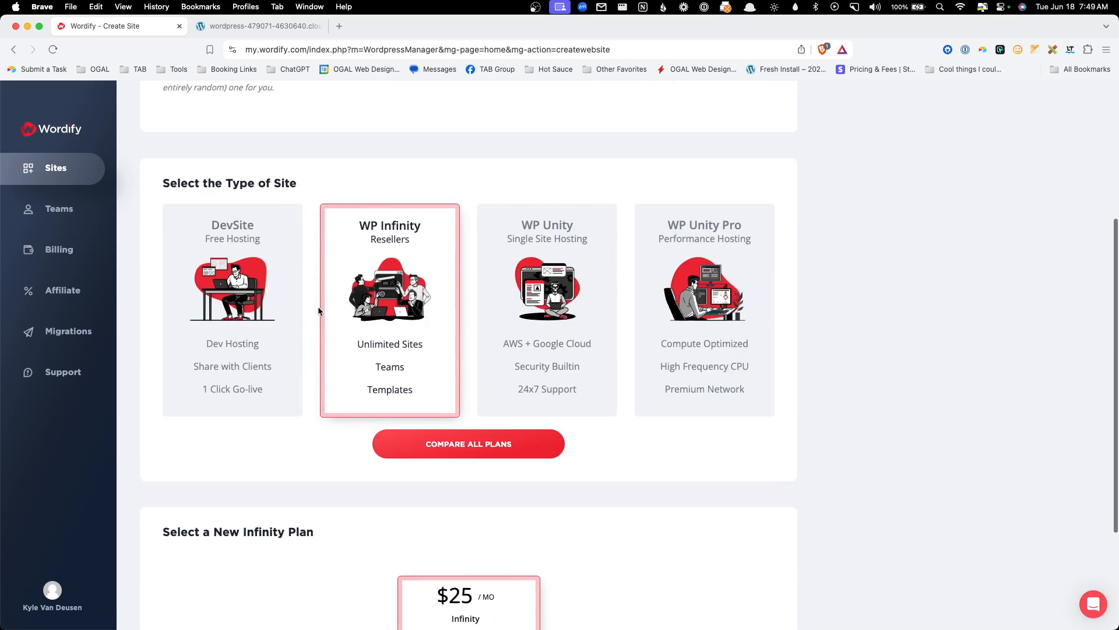
left_click(228, 280)
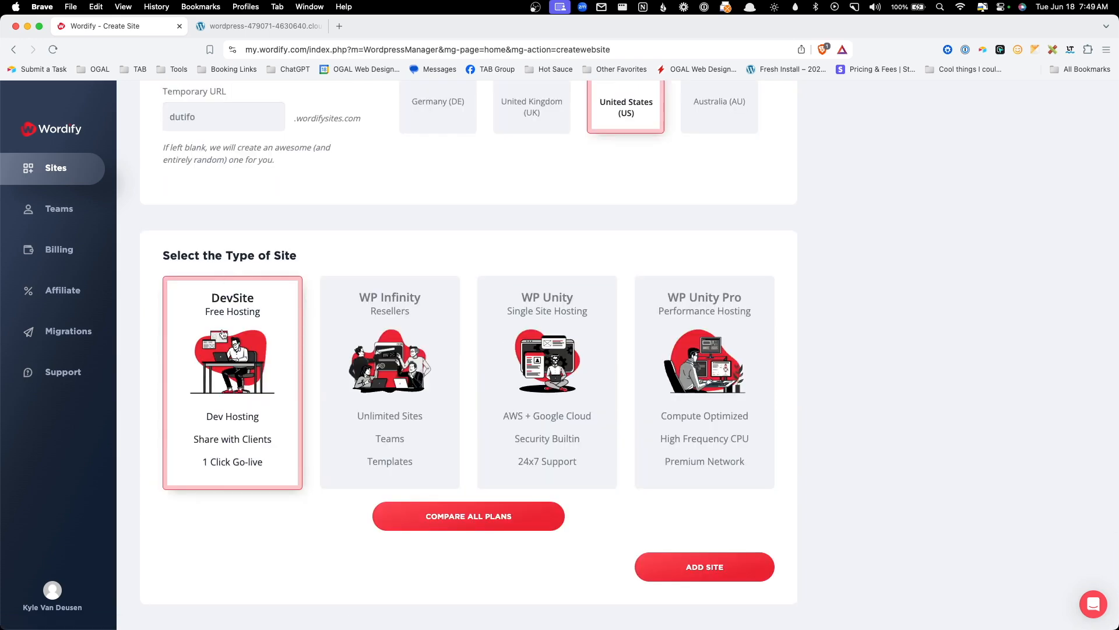
left_click(702, 568)
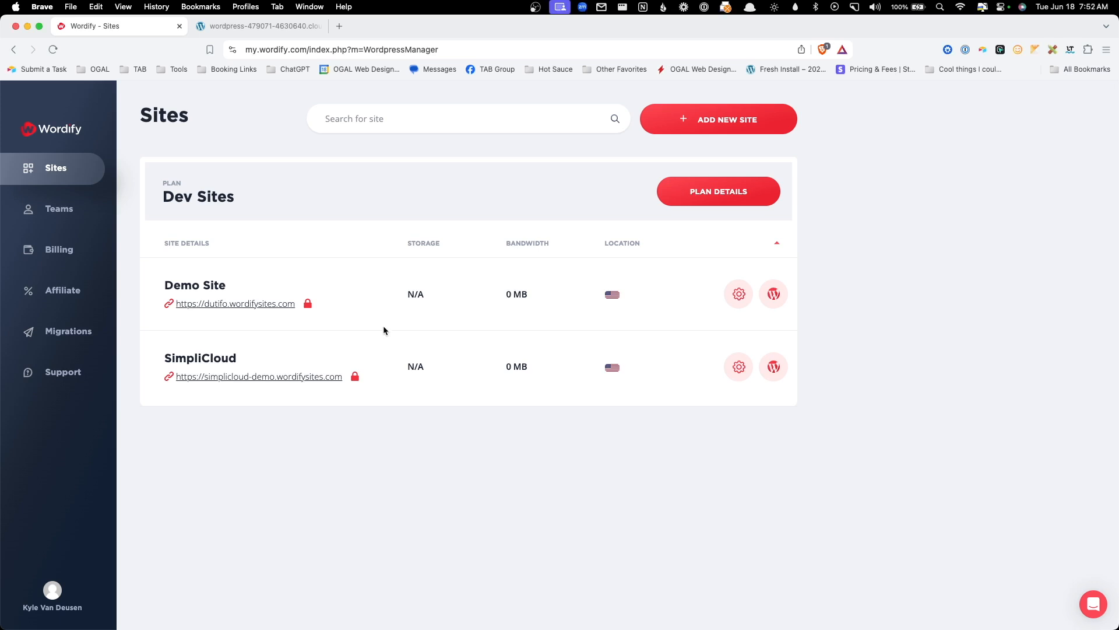
- Open Demo Site's WordPress admin in a new tab, signing in with the DevSite credentials
left_click(776, 295)
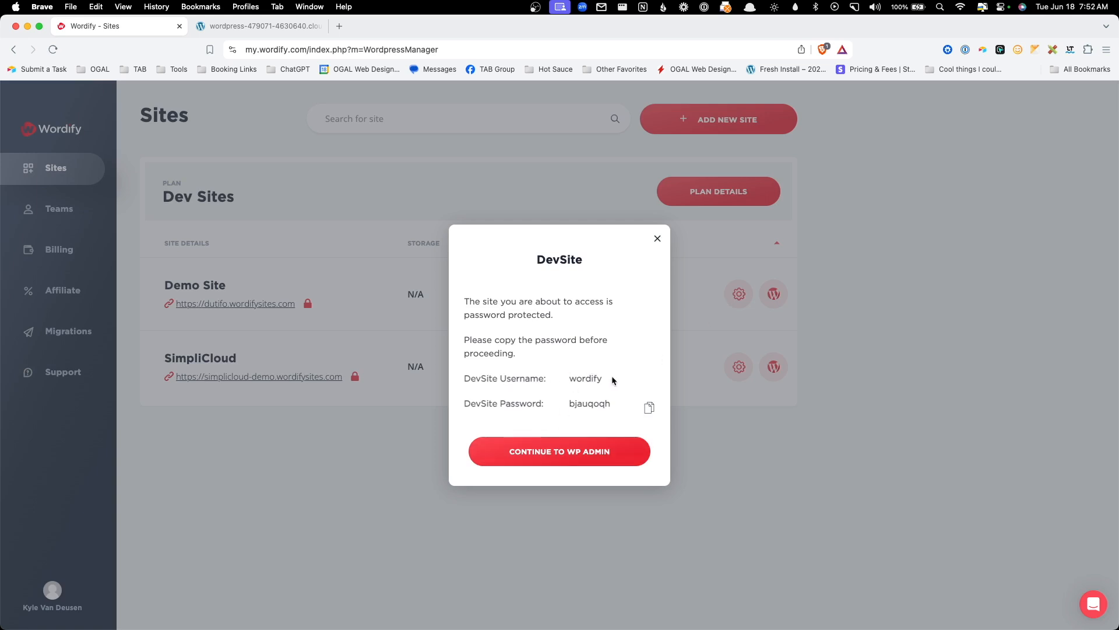
left_click(574, 460)
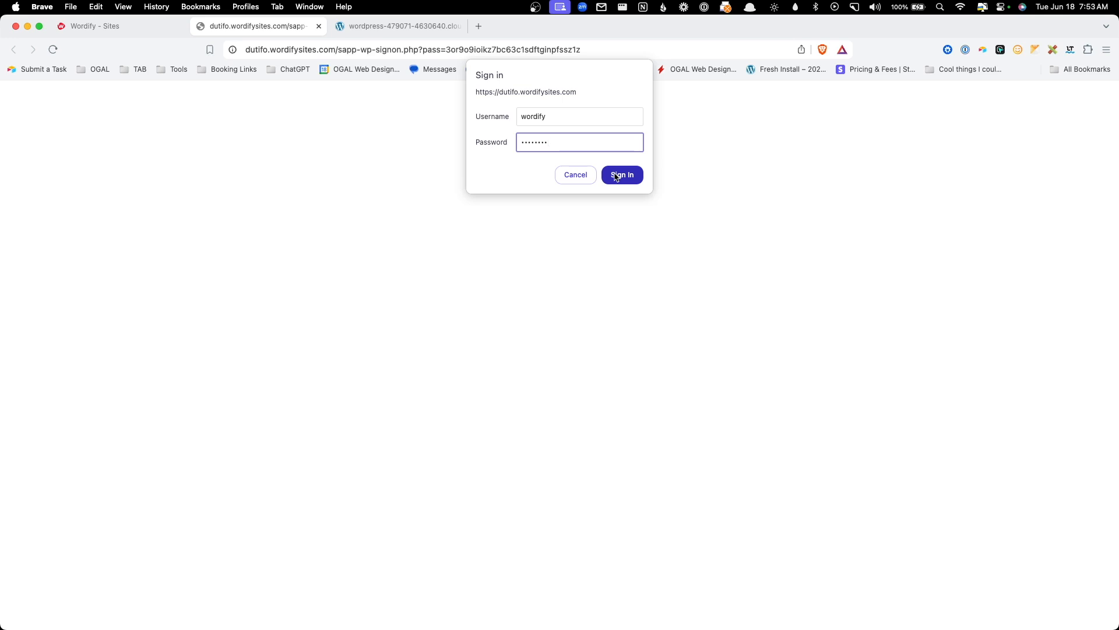
left_click(616, 176)
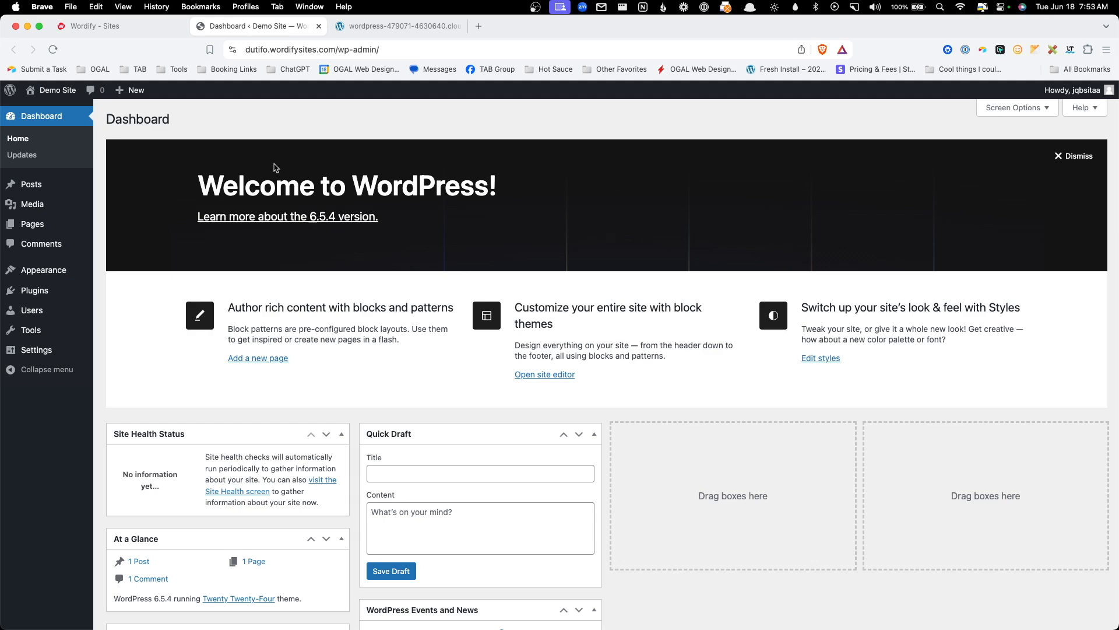
- View Demo Site's public homepage, then return to the Wordify Sites tab
left_click(58, 107)
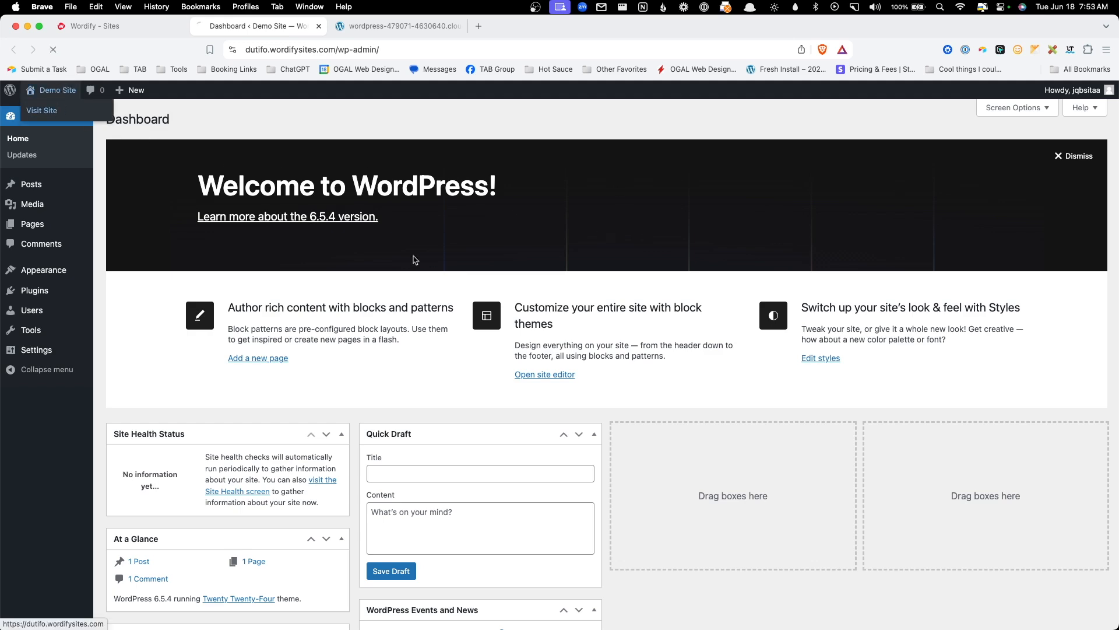
scroll(412, 259, "down", 20)
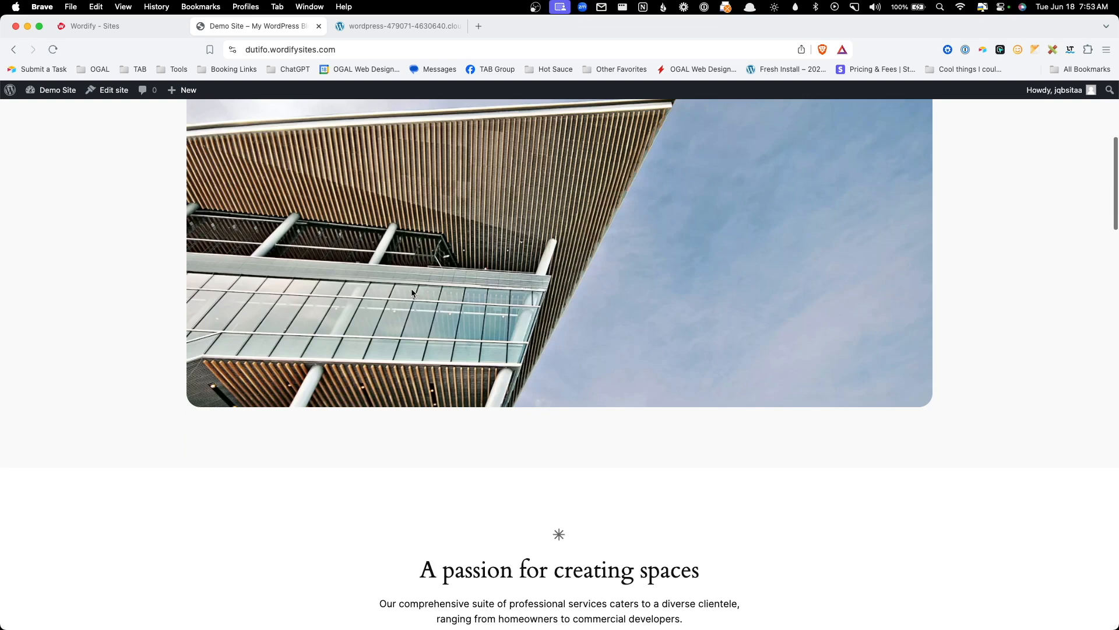
scroll(425, 319, "up", 20)
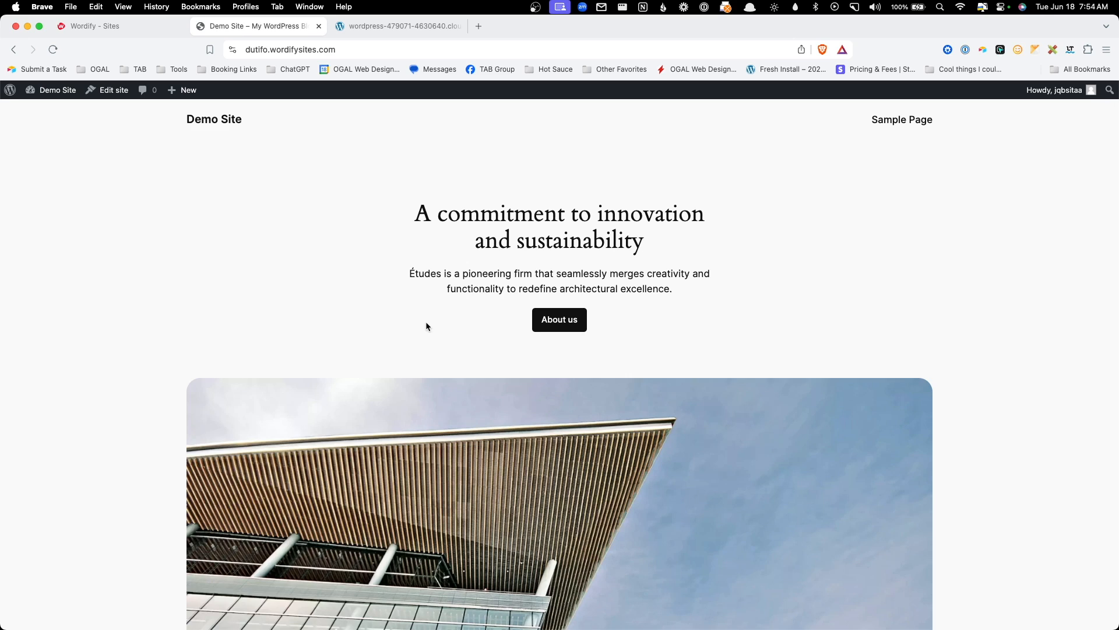
left_click(160, 28)
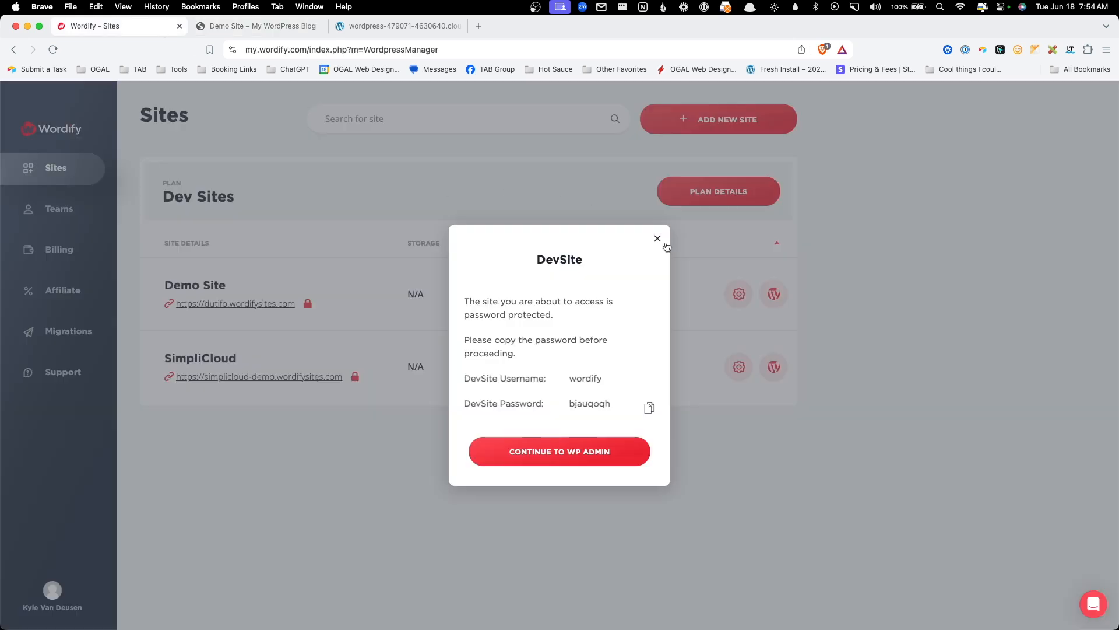
- In Demo Site's overview, keep WordPress auto-updates on minor only and show its Hosting options
left_click(659, 244)
left_click(738, 296)
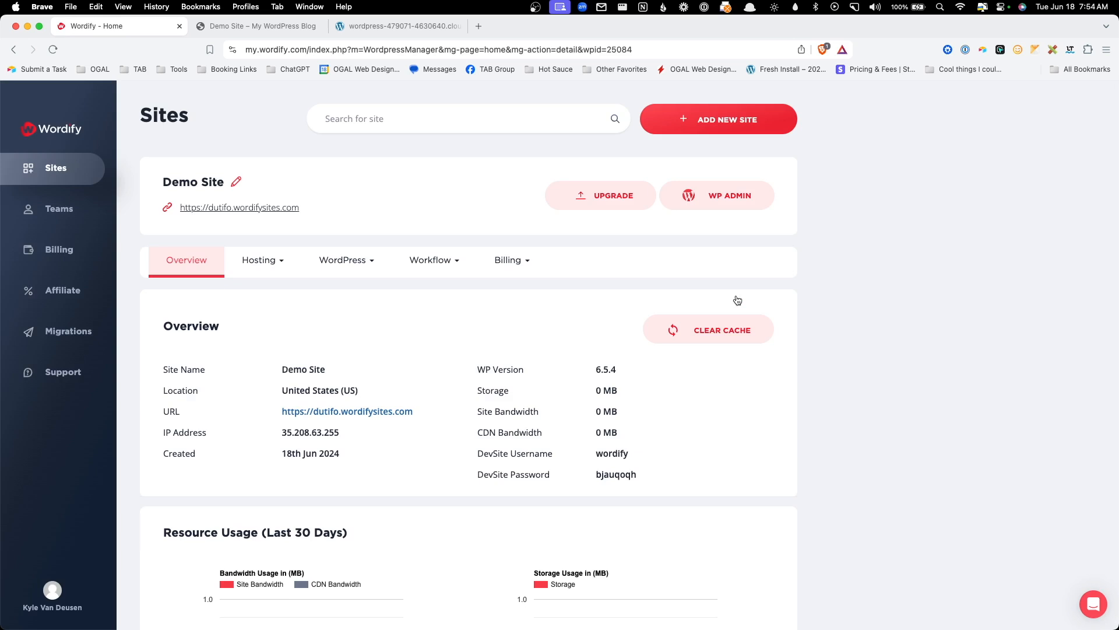
scroll(341, 362, "down", 1)
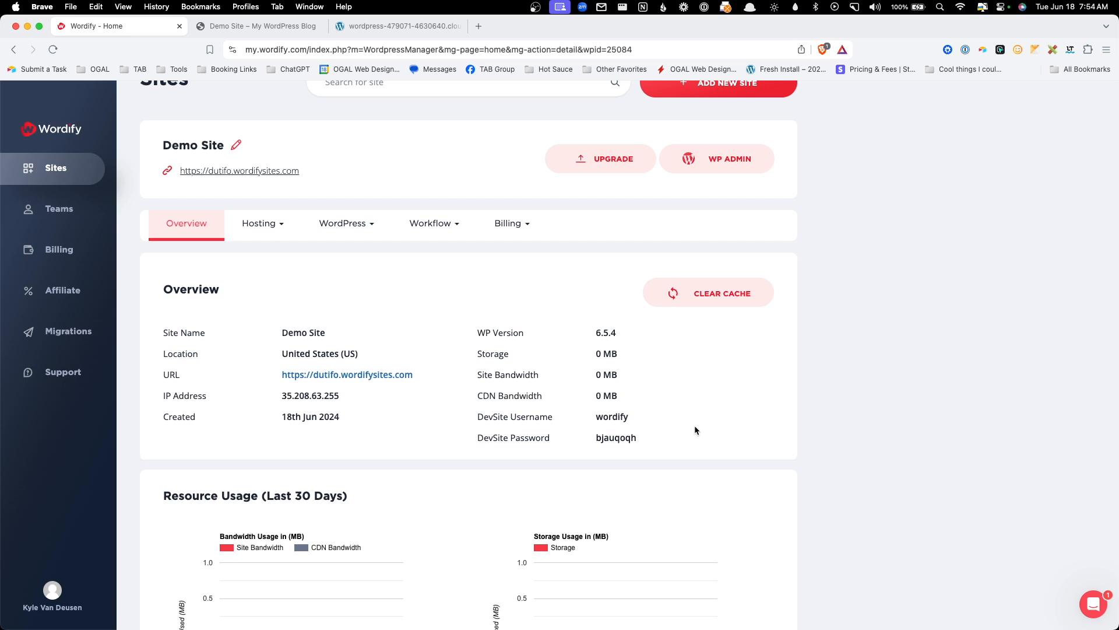
scroll(694, 426, "down", 5)
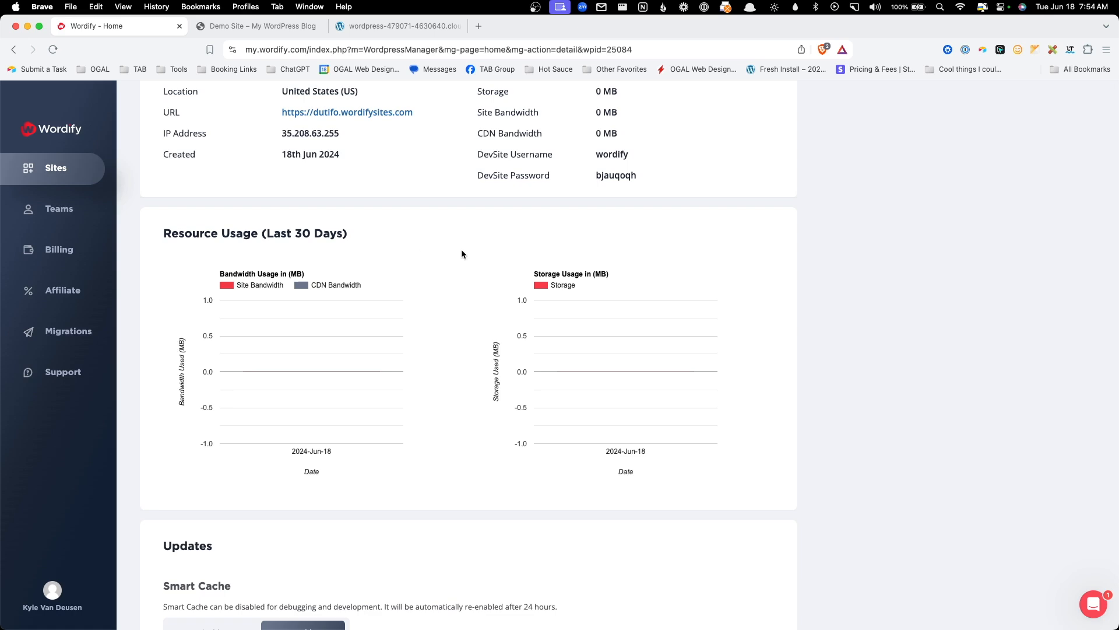
scroll(477, 265, "down", 5)
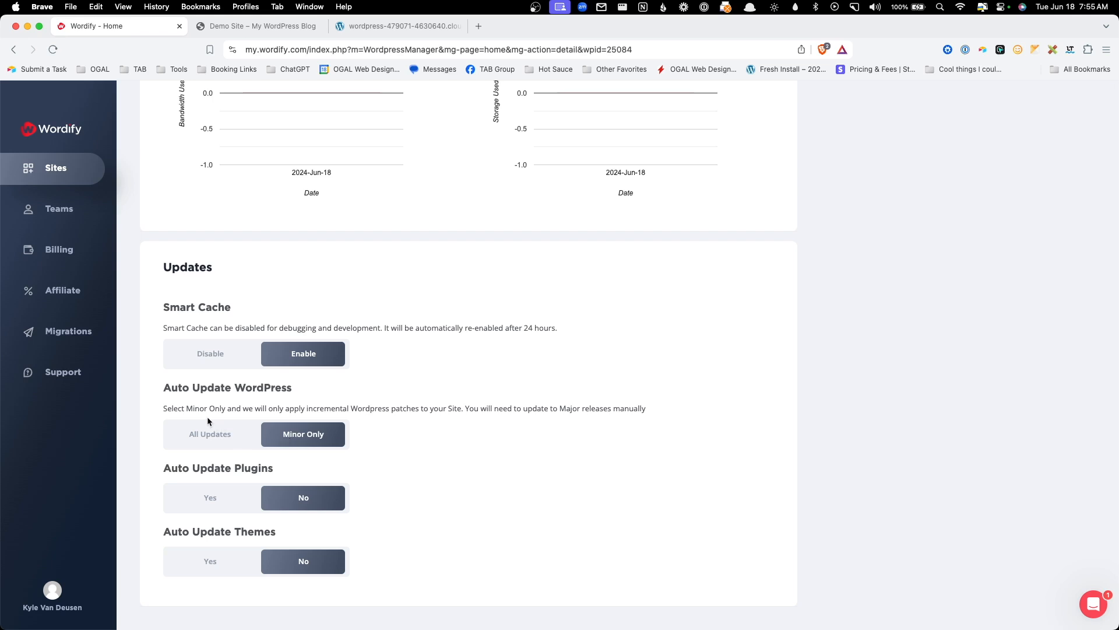
left_click(225, 446)
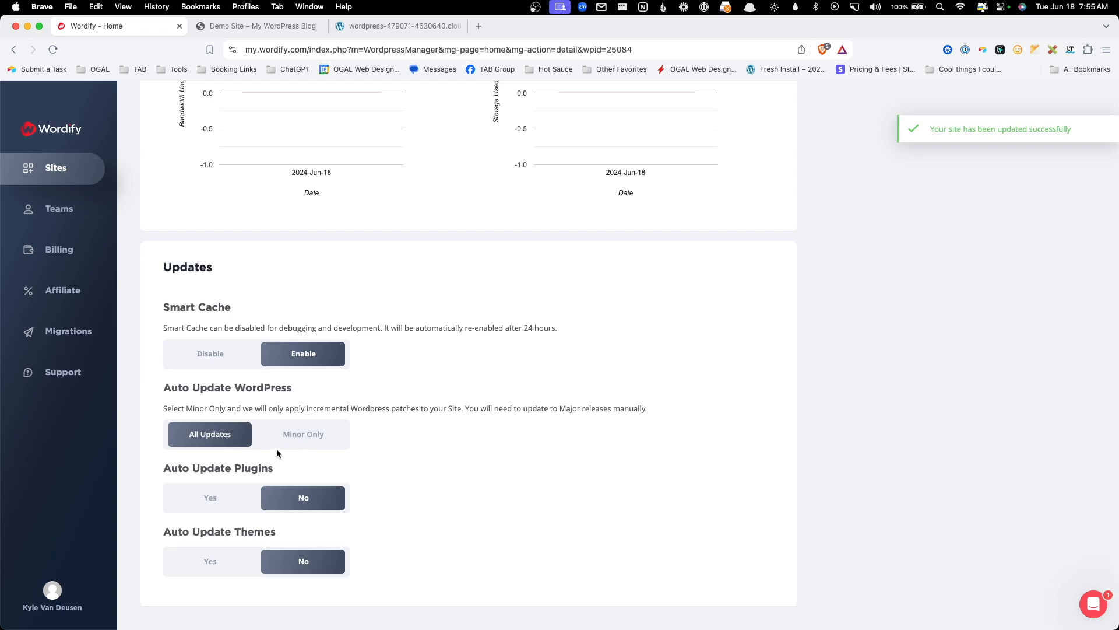
left_click(296, 438)
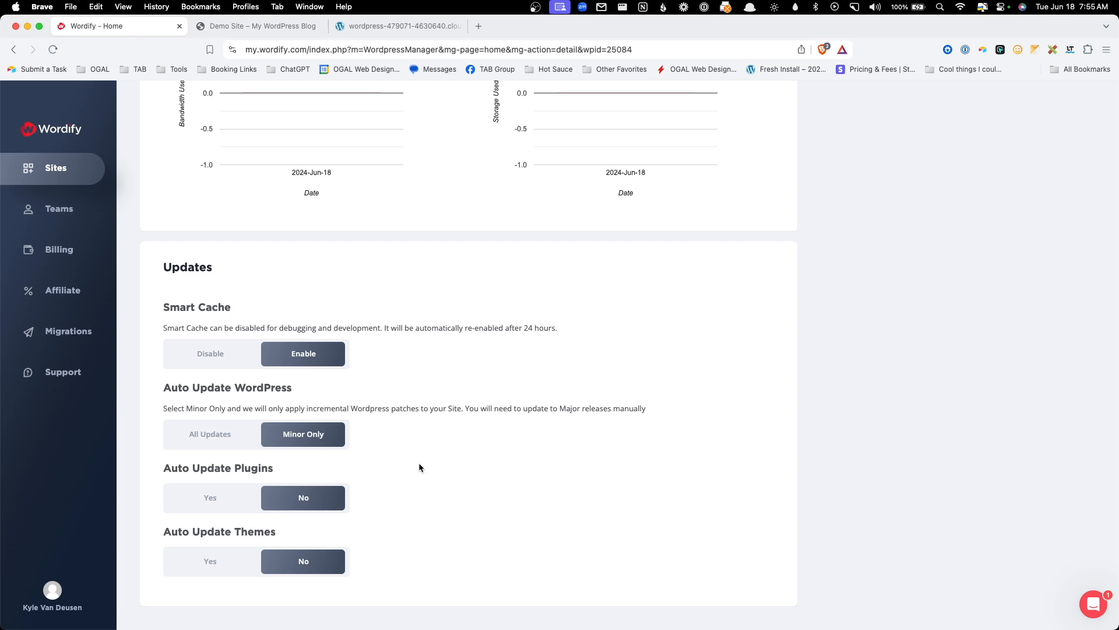
scroll(259, 259, "up", 10)
left_click(284, 267)
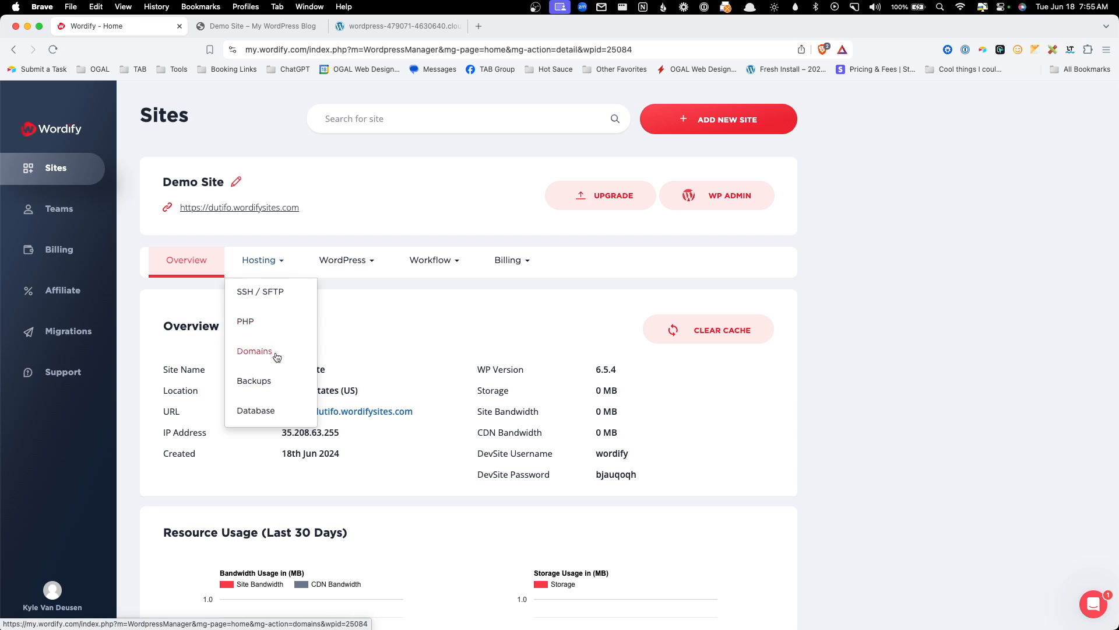
- Review the SSH/SFTP details, PHP settings and domains list, dismissing the Create Domain notice
left_click(273, 292)
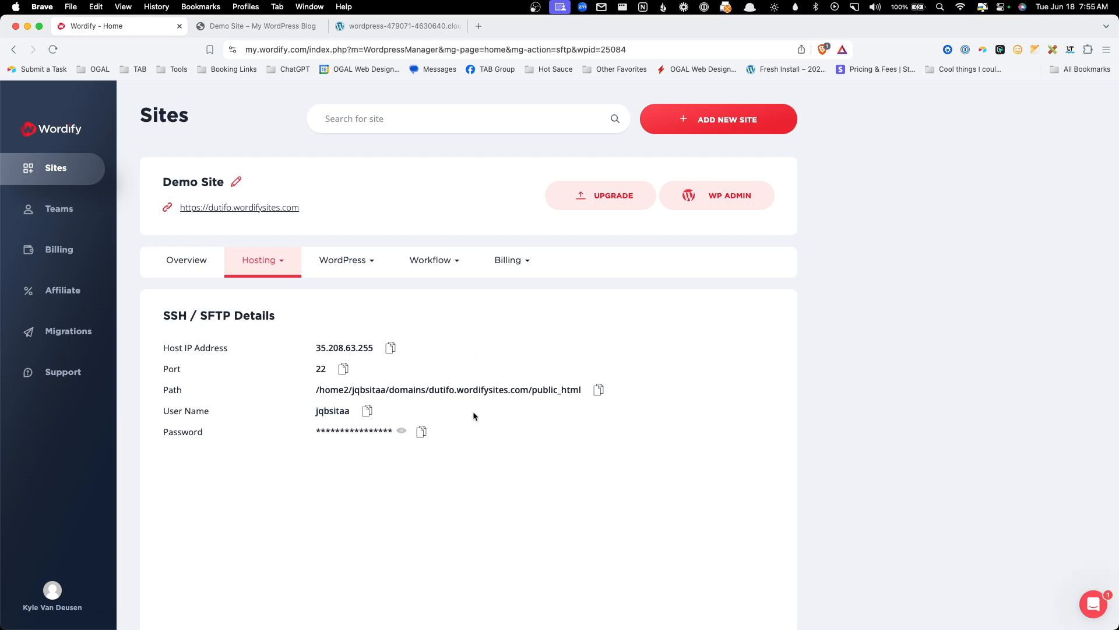
left_click(283, 266)
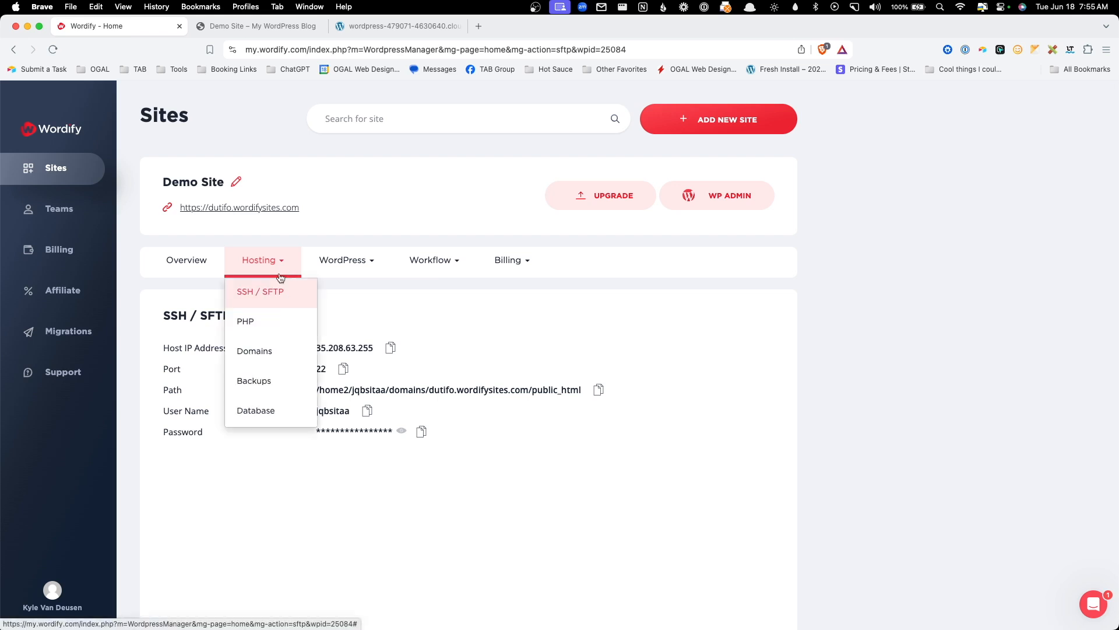
left_click(274, 320)
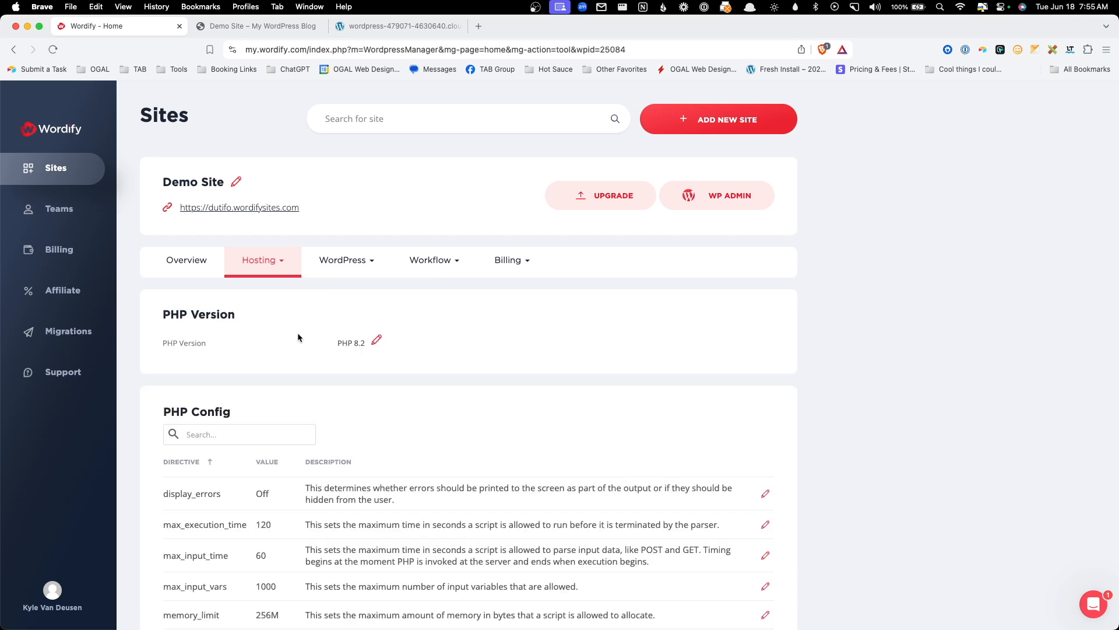
scroll(432, 344, "down", 3)
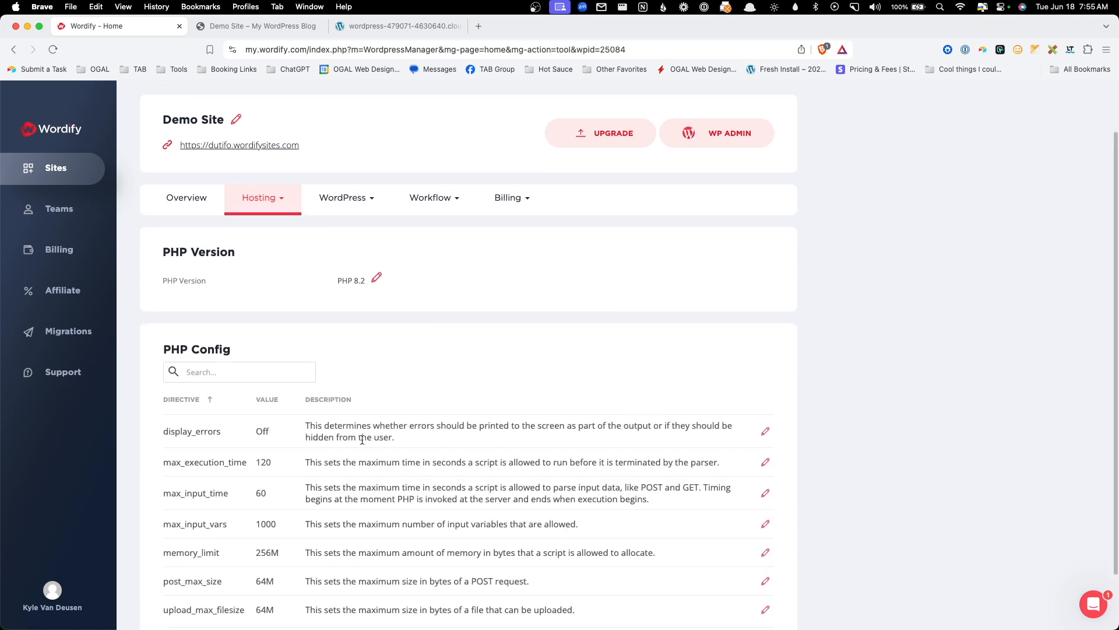
scroll(384, 453, "down", 3)
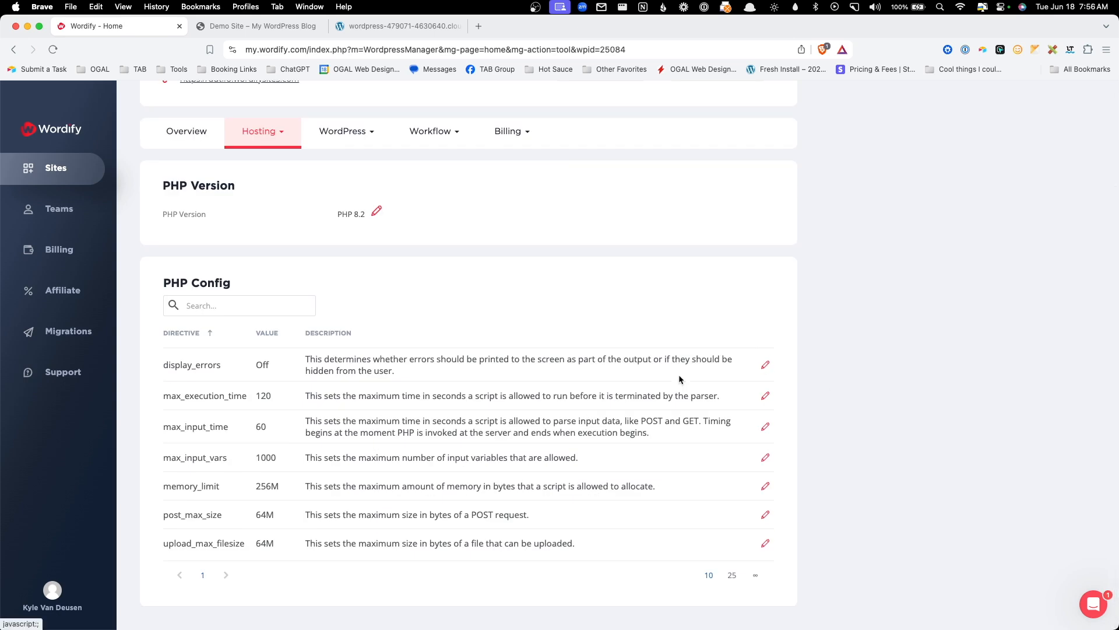
scroll(503, 346, "up", 2)
left_click(270, 187)
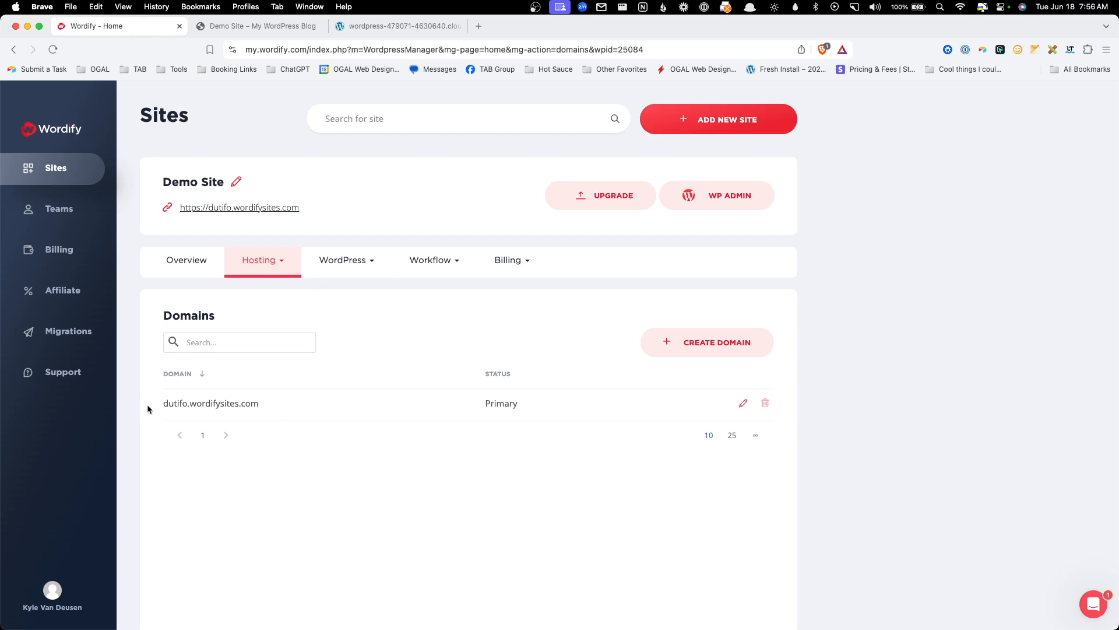
left_click(672, 355)
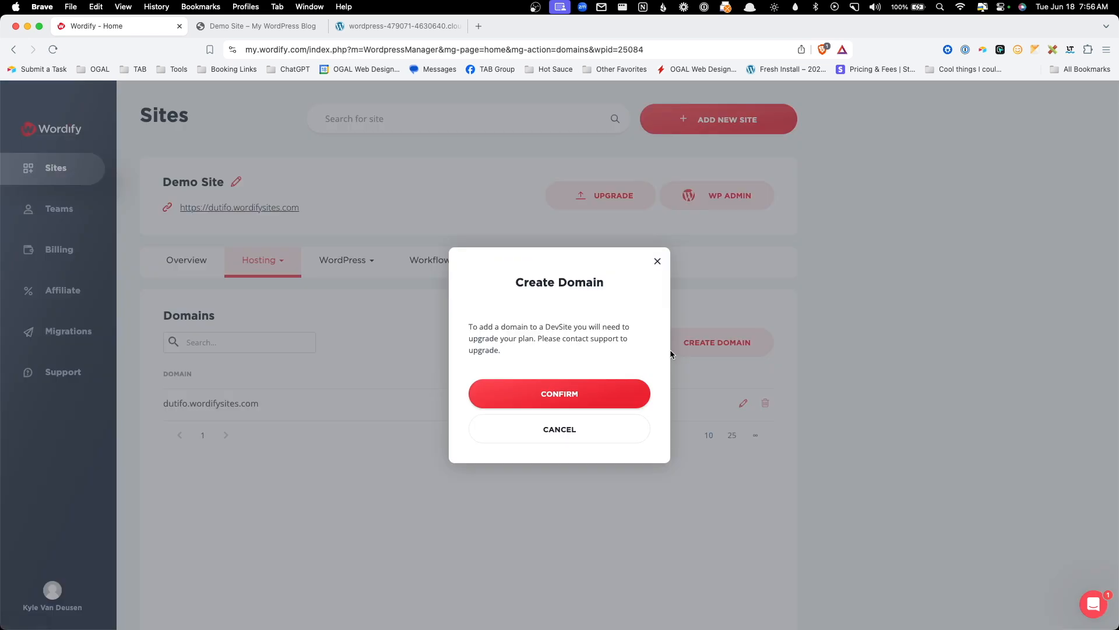
left_click(657, 262)
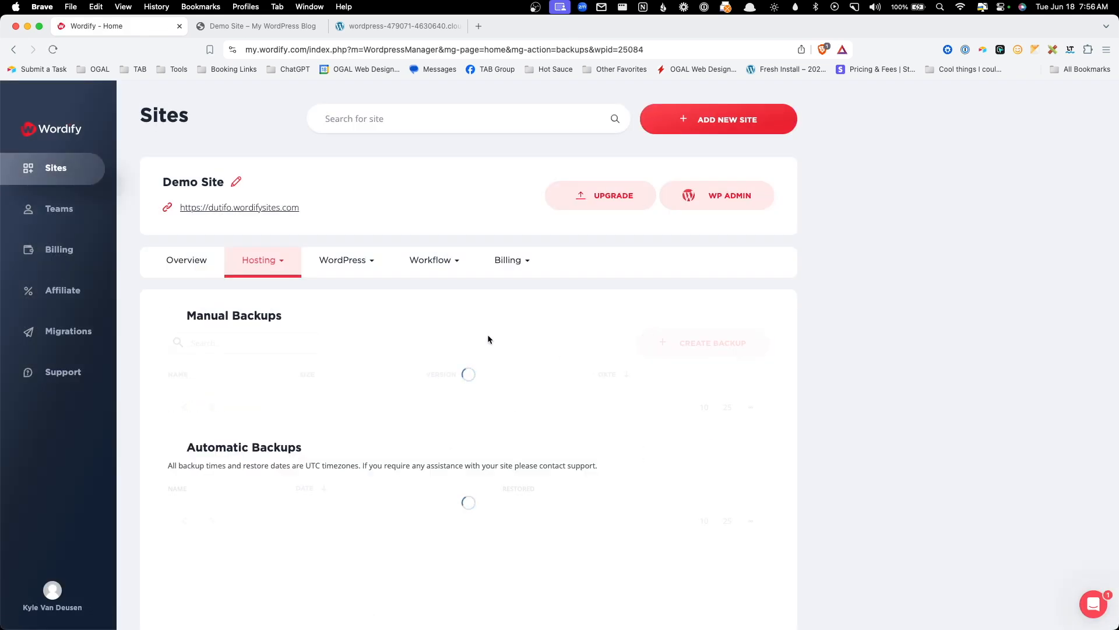
- Start a manual backup of Demo Site and confirm it
scroll(394, 390, "down", 1)
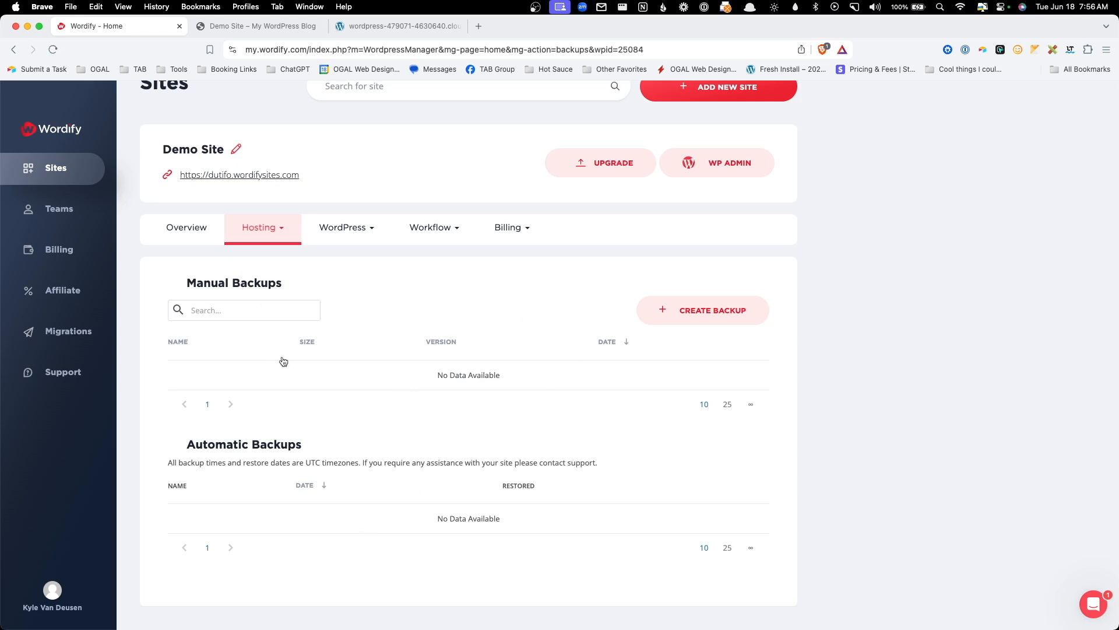
left_click(718, 324)
left_click(593, 378)
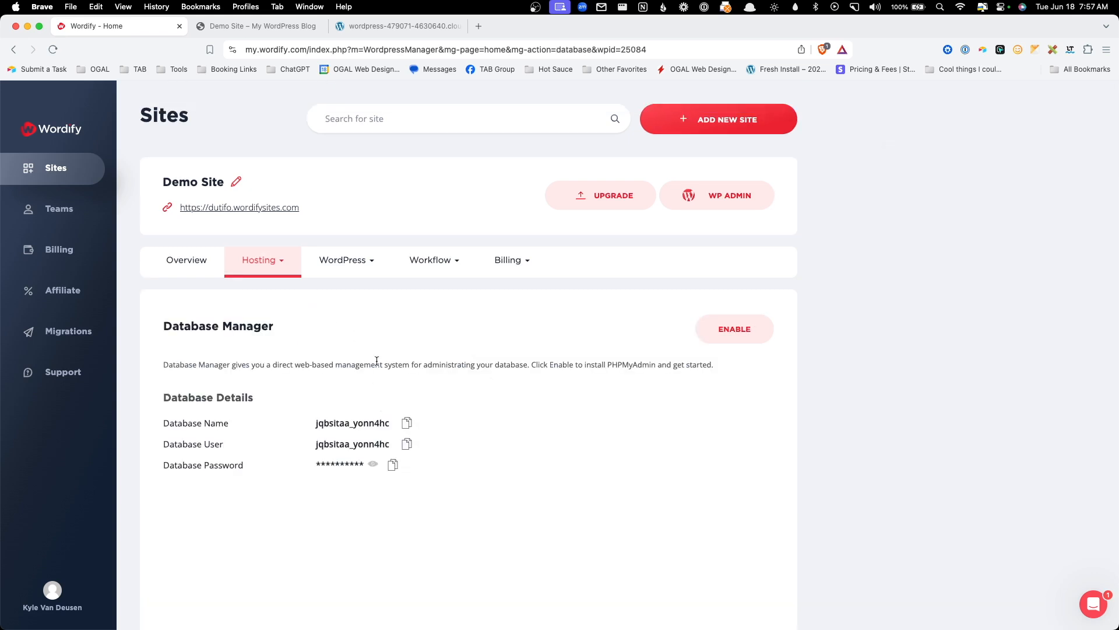
- Dismiss the database manager enable prompt and view the WordPress Config constants list
left_click(733, 340)
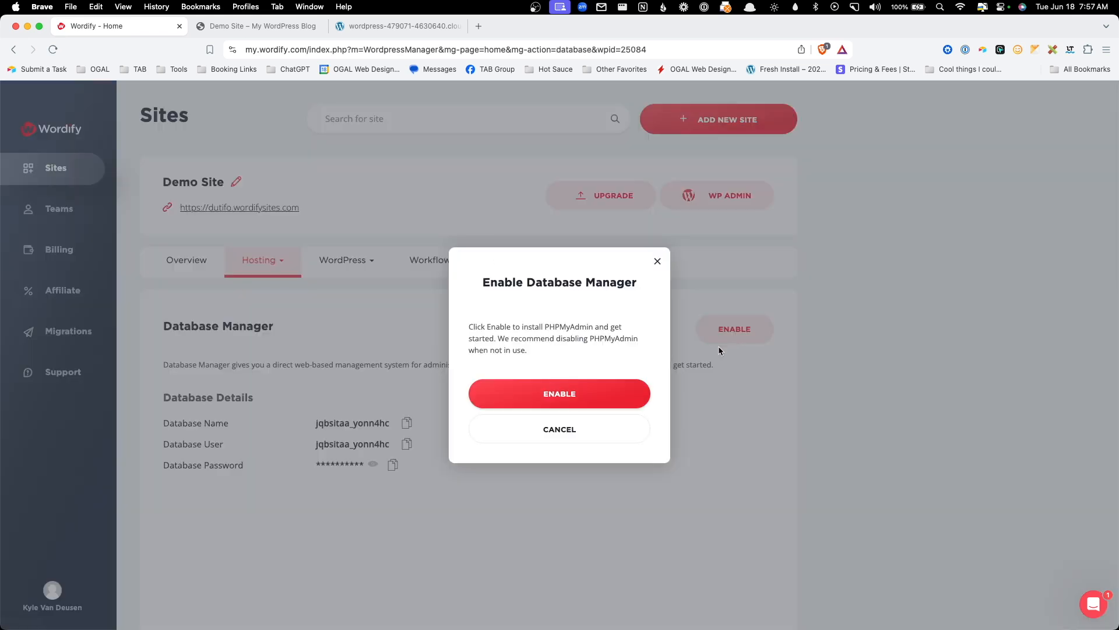
left_click(658, 263)
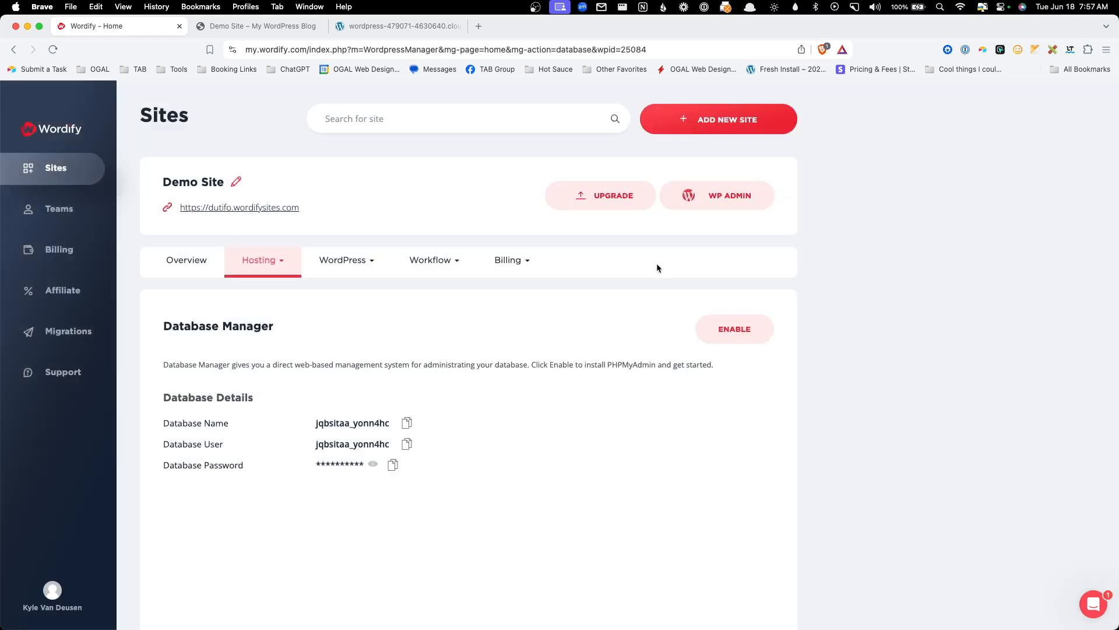
left_click(362, 260)
left_click(352, 291)
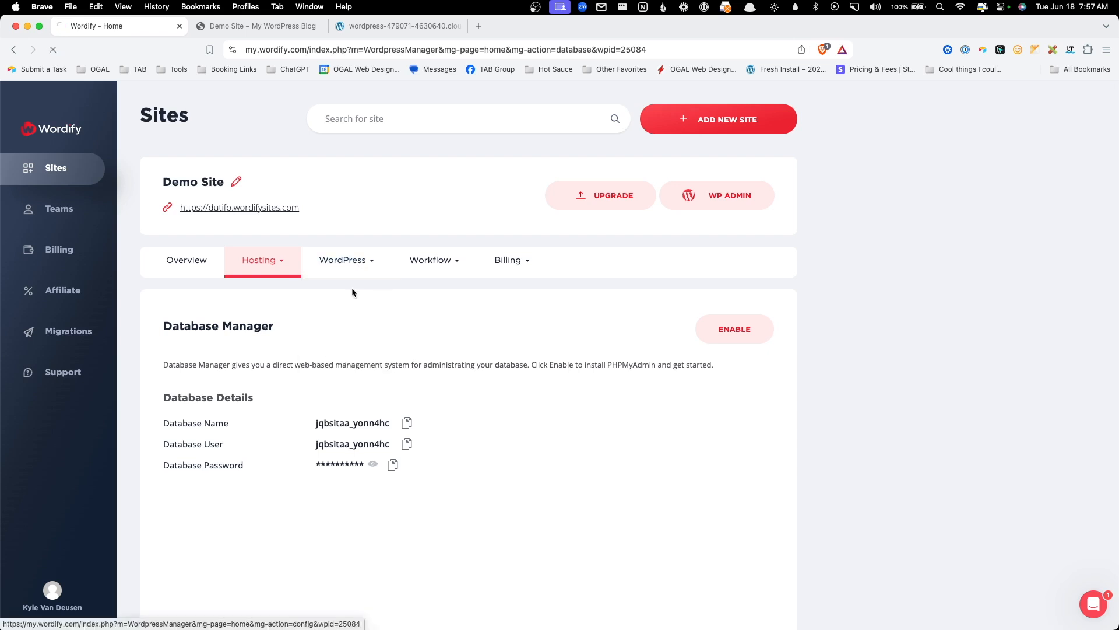
scroll(571, 373, "down", 1)
scroll(570, 381, "down", 3)
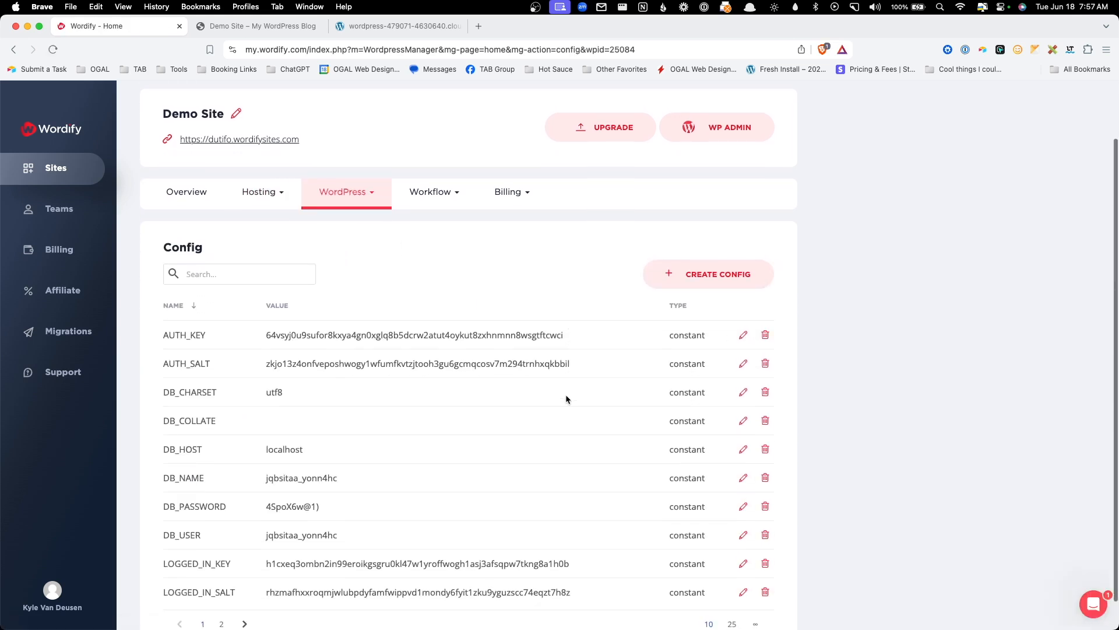
- Open the AUTH_SALT editor, close it unchanged, and go to the Themes list
left_click(743, 332)
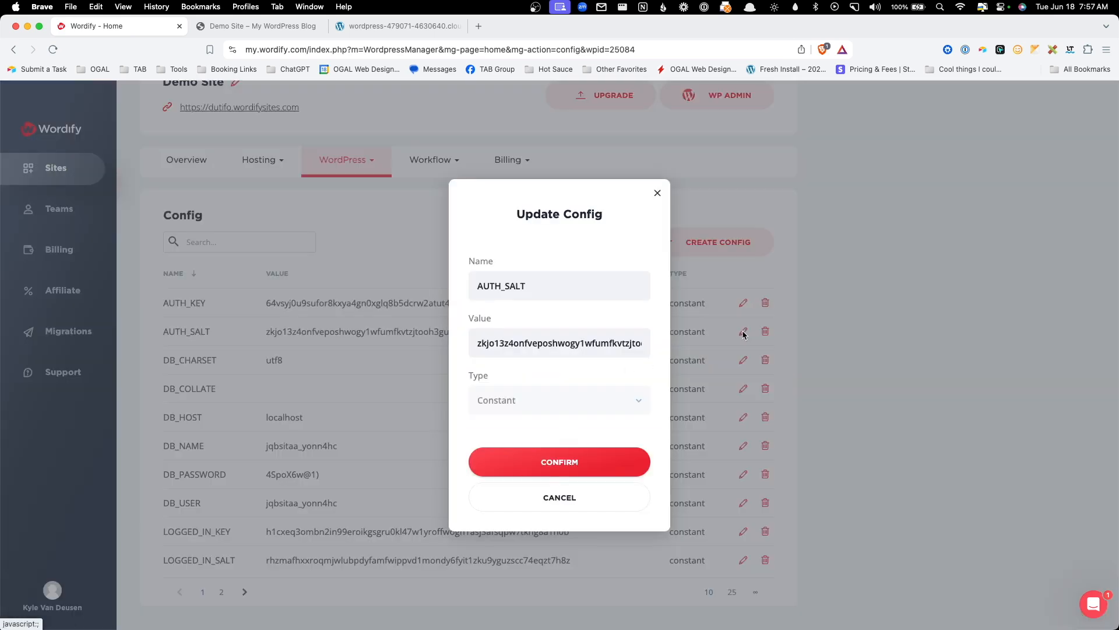
left_click(657, 194)
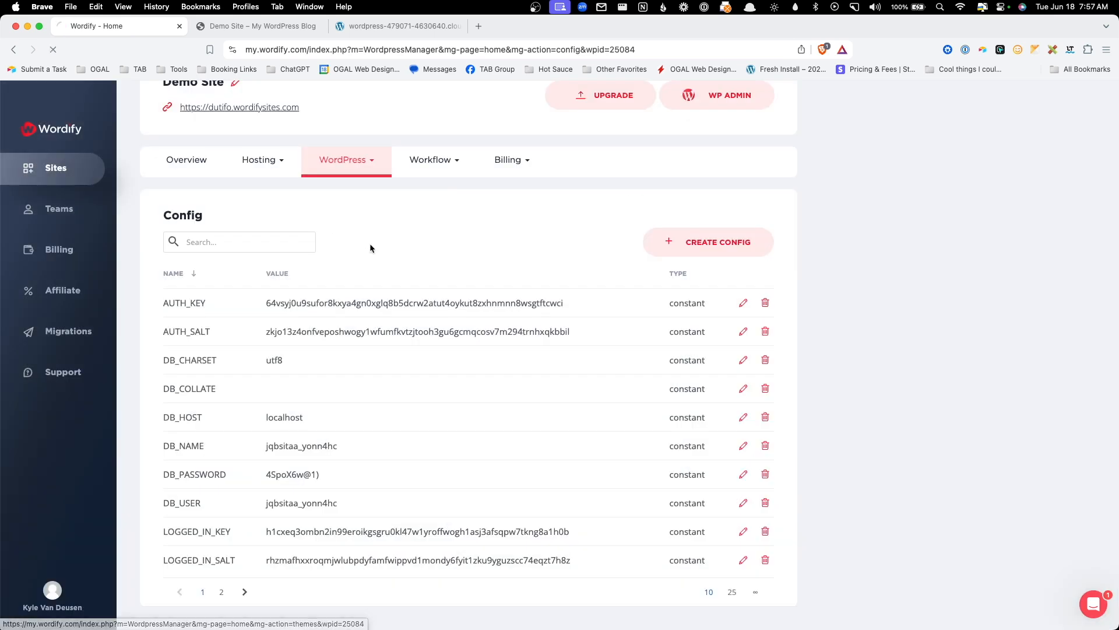
left_click(337, 229)
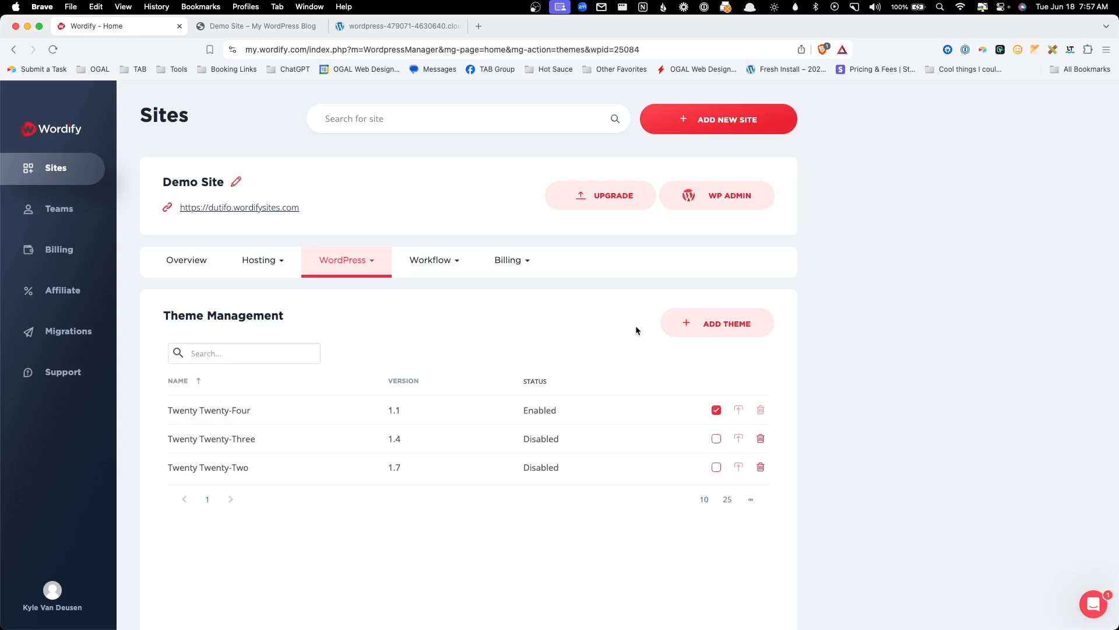
- Delete the Twenty Twenty-Two theme and confirm the deletion
scroll(618, 350, "down", 1)
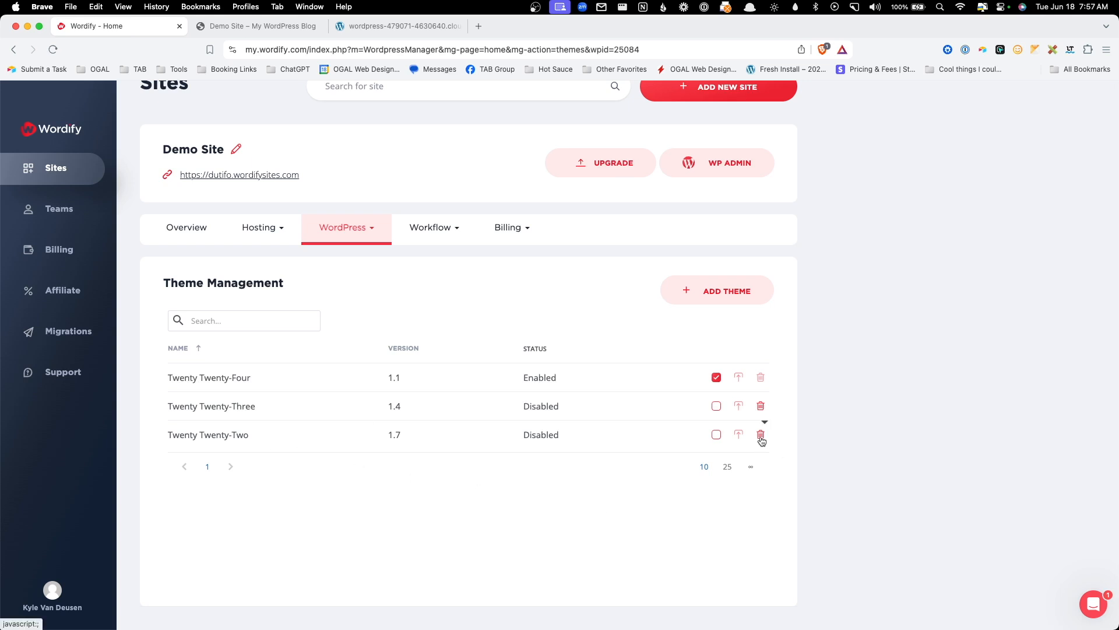
left_click(761, 436)
left_click(564, 392)
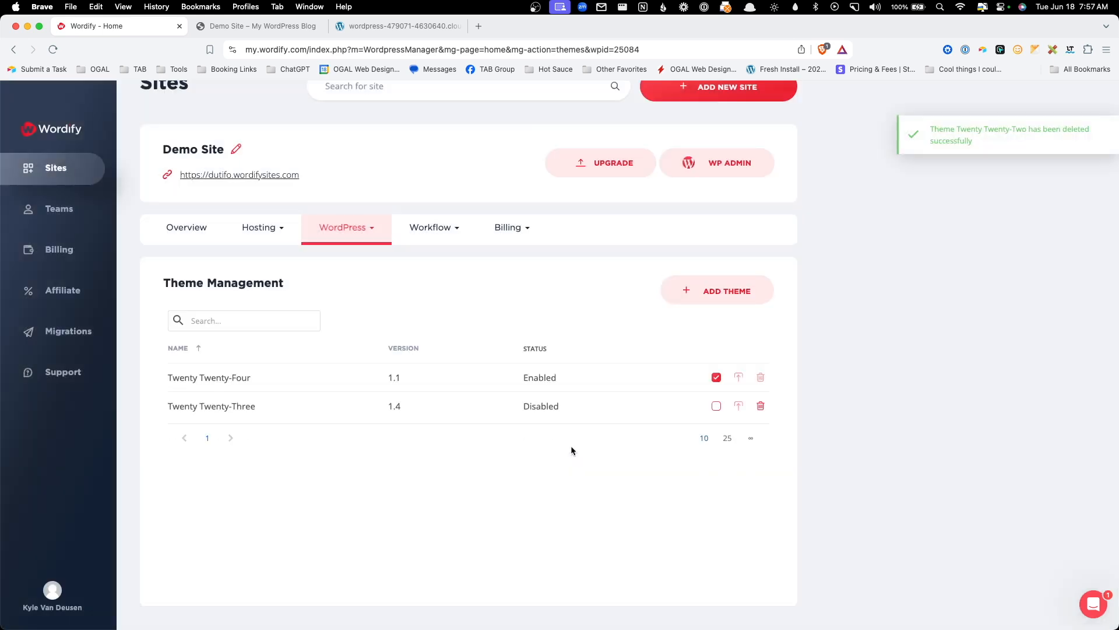
- Open the Plugins page and start adding a new plugin
left_click(368, 239)
left_click(335, 315)
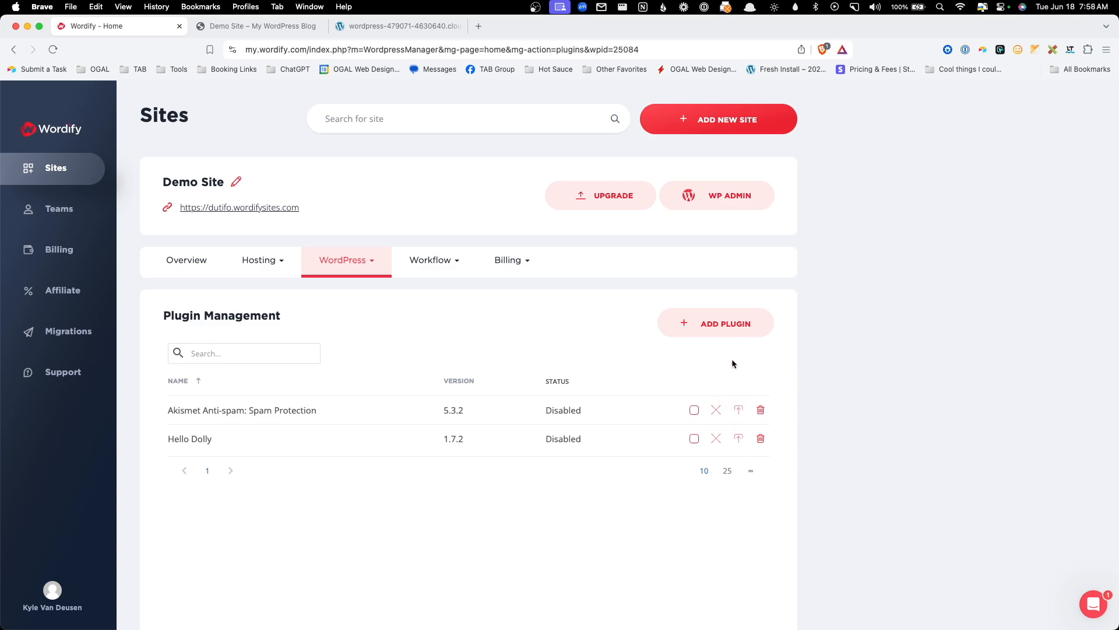
left_click(730, 337)
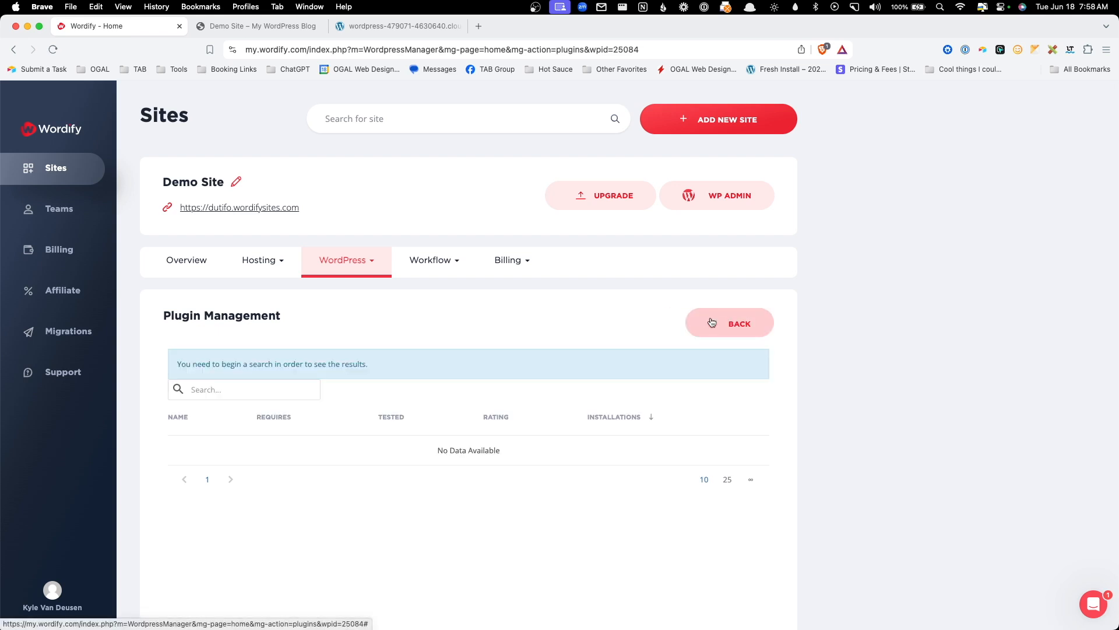
scroll(699, 344, "down", 2)
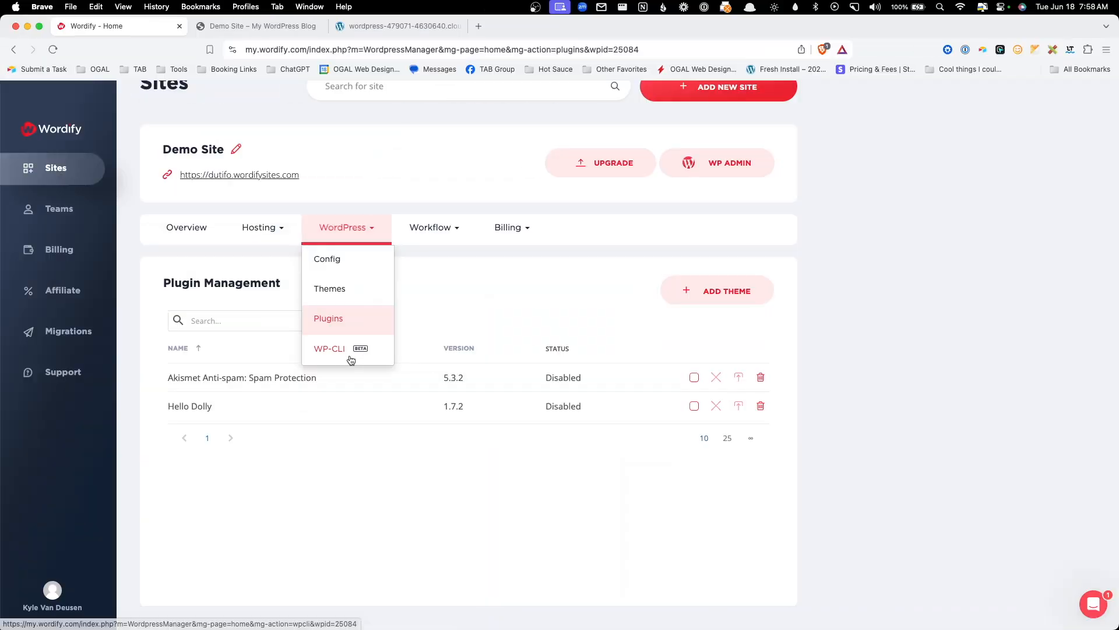
- Open Demo Site's WP-CLI terminal from the WordPress menu
left_click(351, 360)
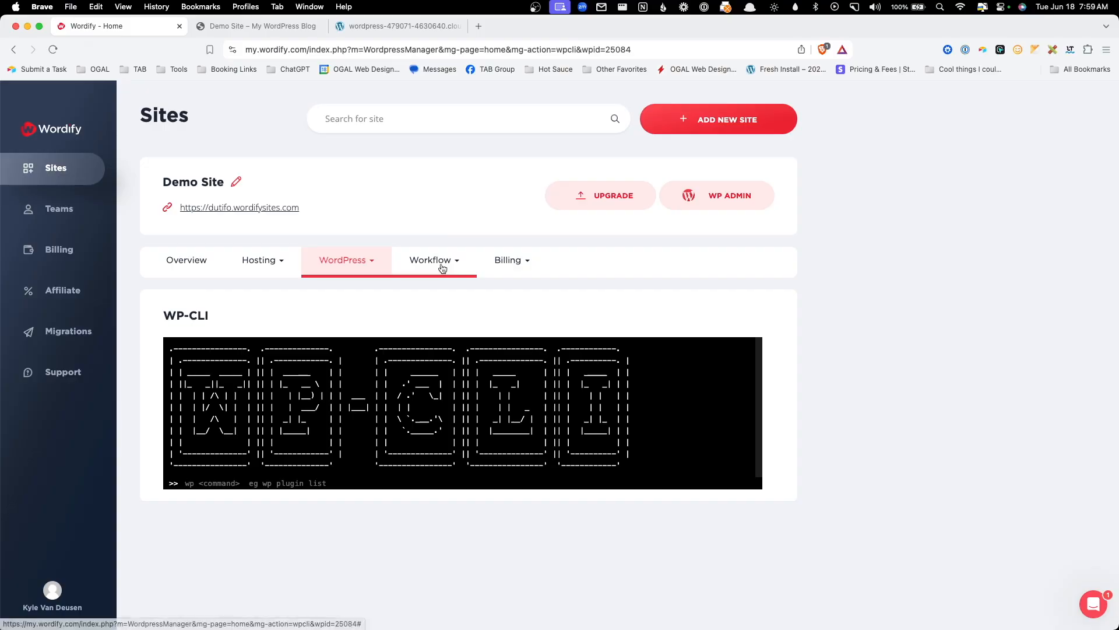
left_click(443, 267)
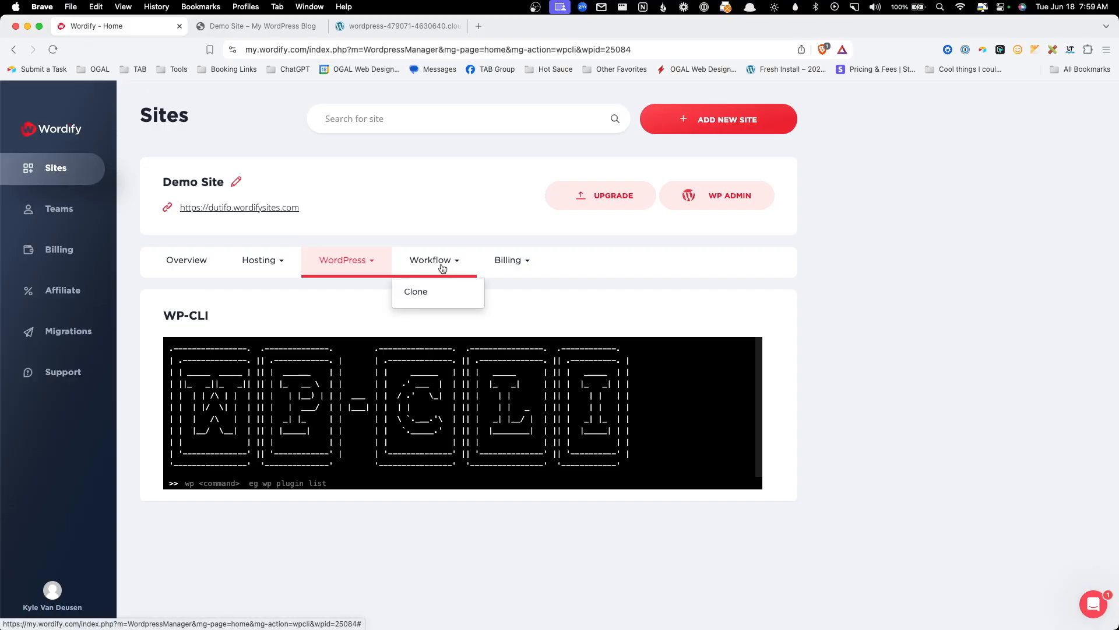
left_click(426, 297)
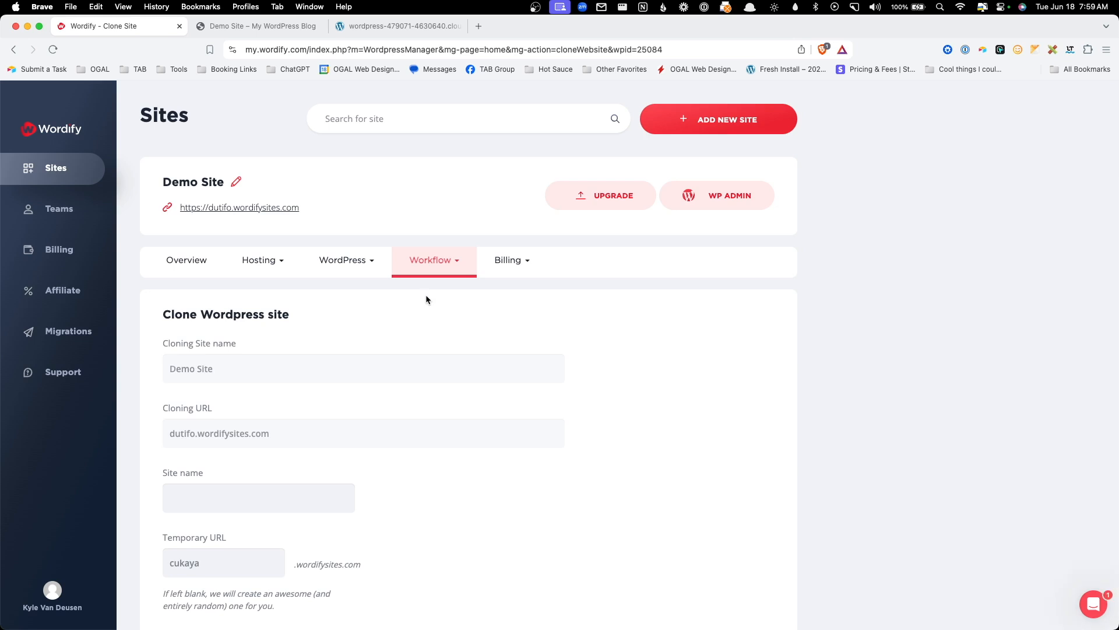
scroll(429, 306, "down", 1)
scroll(429, 309, "down", 3)
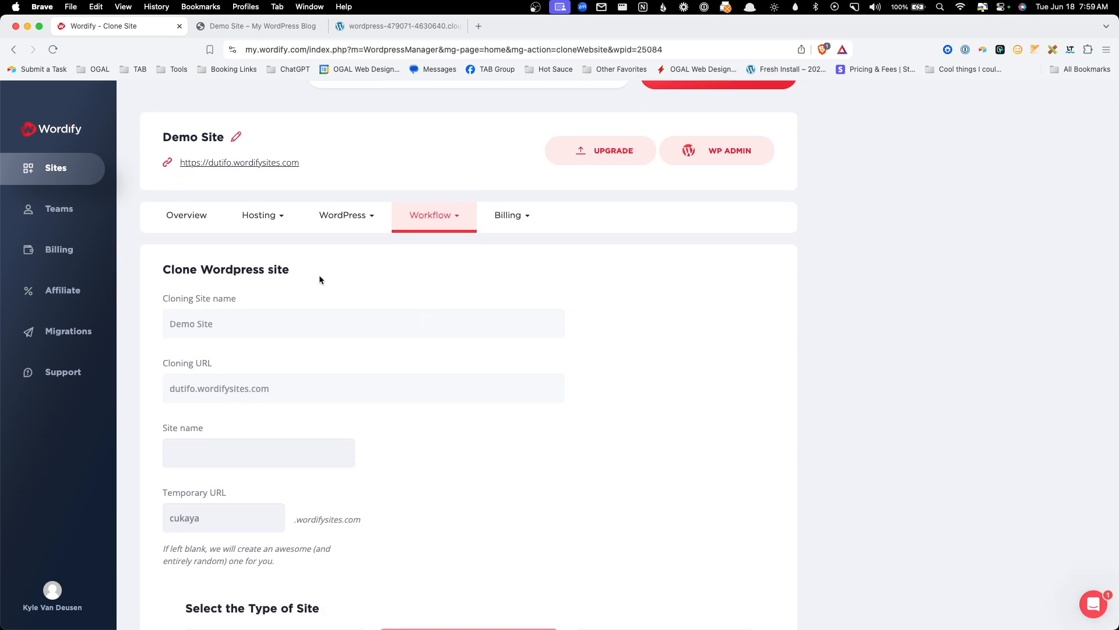
scroll(303, 390, "down", 6)
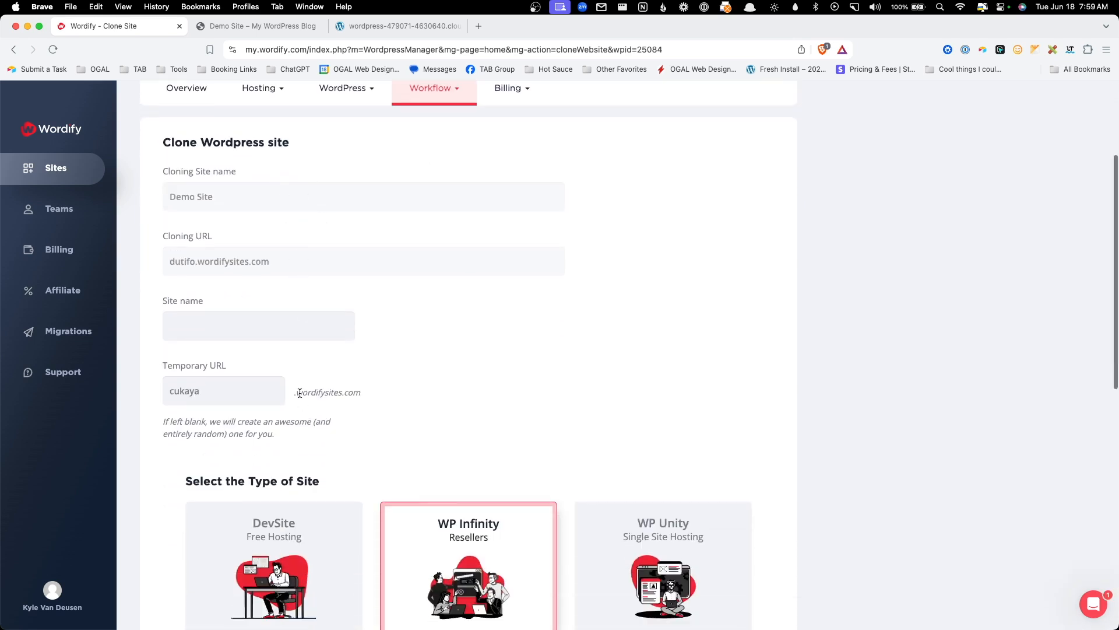
scroll(532, 324, "down", 1)
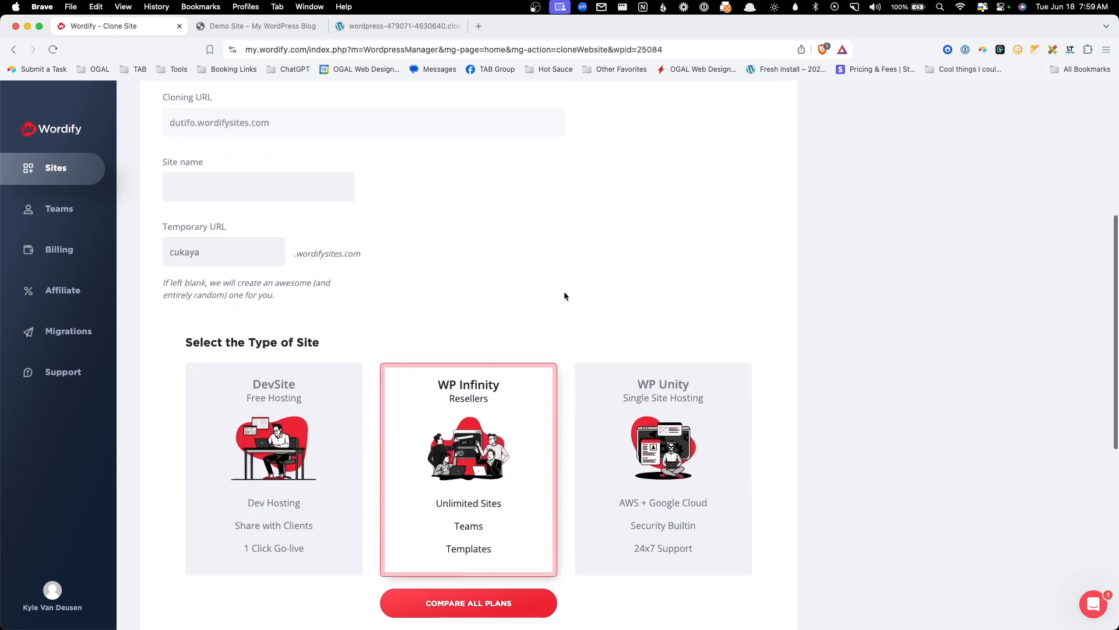
scroll(564, 291, "up", 3)
scroll(564, 295, "up", 8)
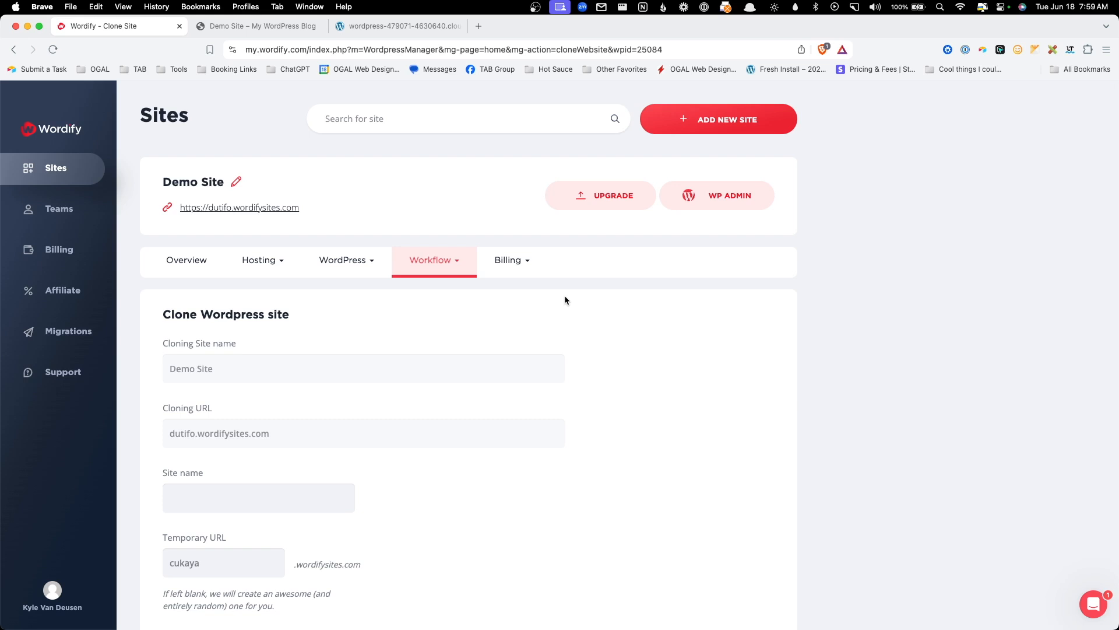
mouse_move(445, 255)
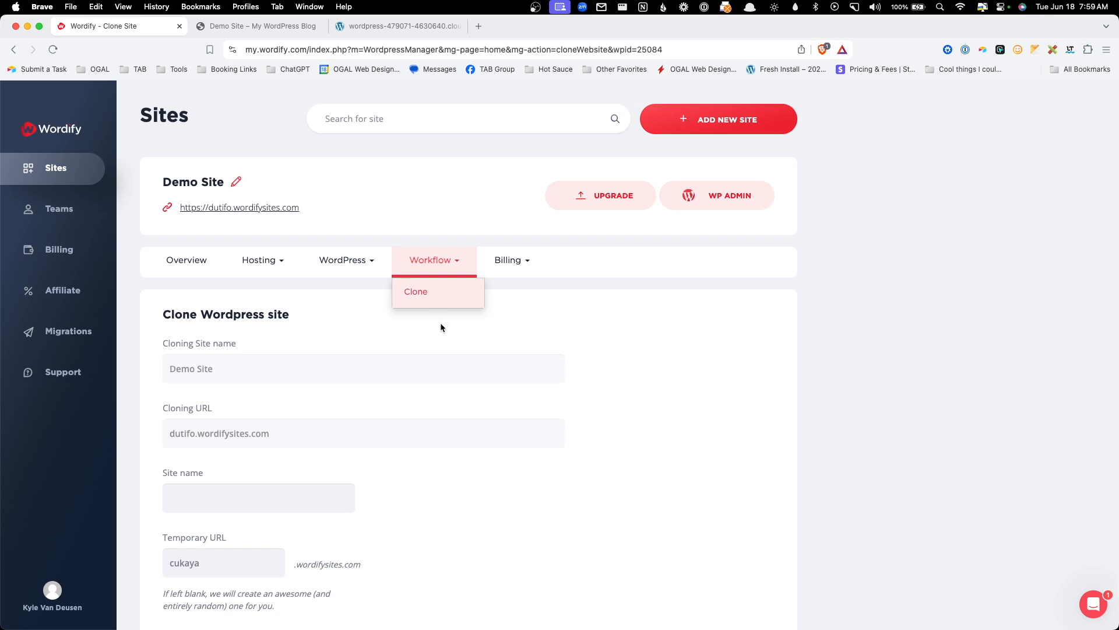
- Close the workflow menu and view Demo Site's plan upgrade page
left_click(549, 328)
left_click(519, 267)
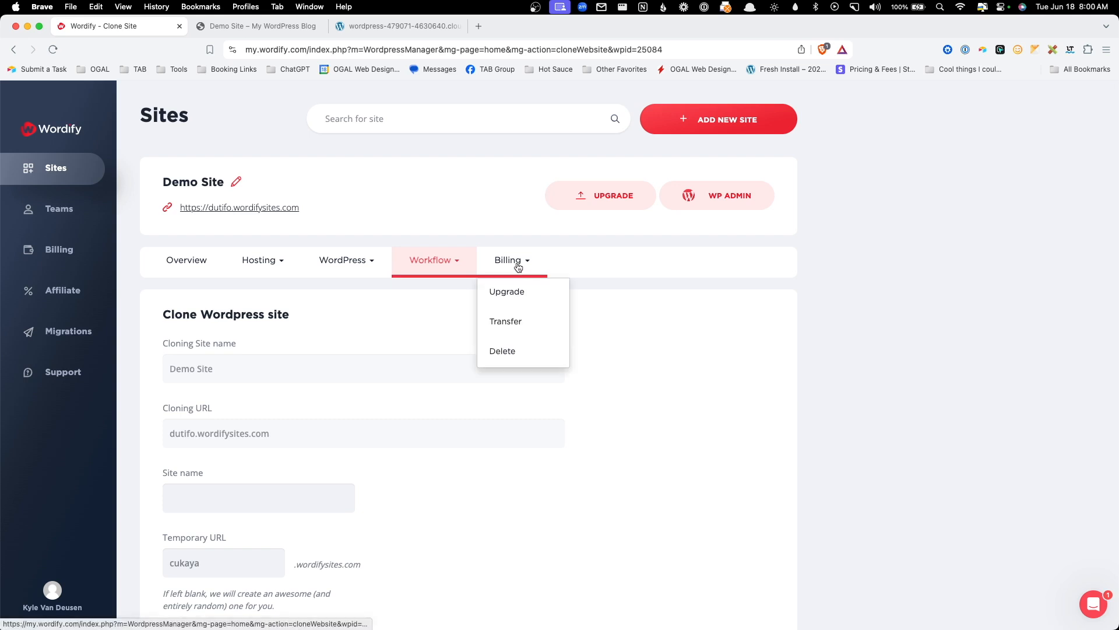
left_click(516, 294)
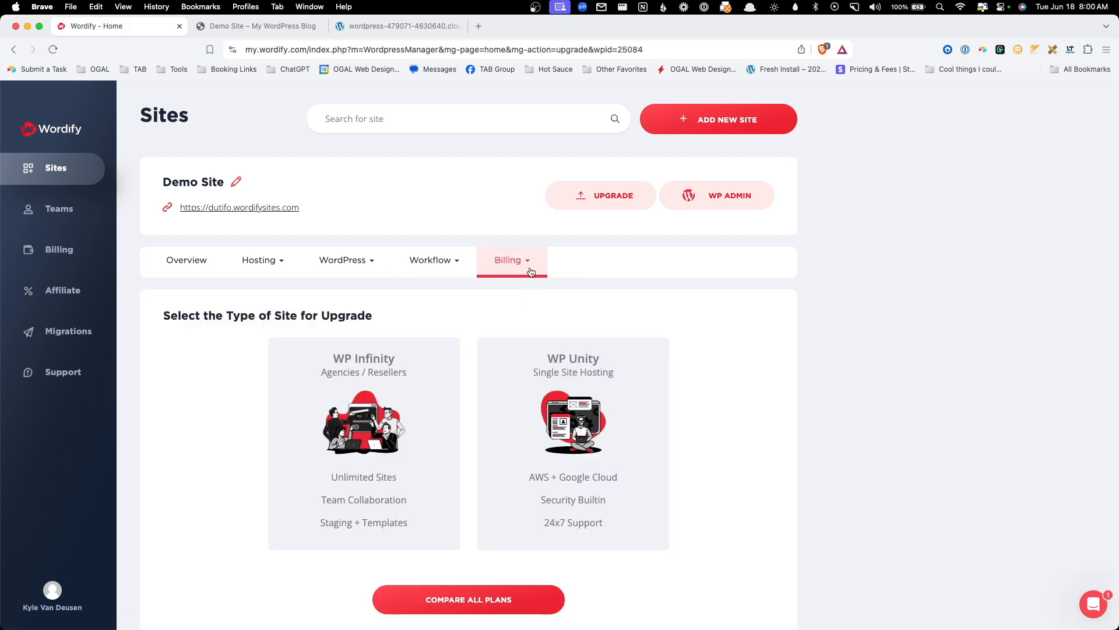
- Look over the Transfer Site Billing form's recipient fields, then open the Delete Site page
left_click(531, 274)
left_click(526, 317)
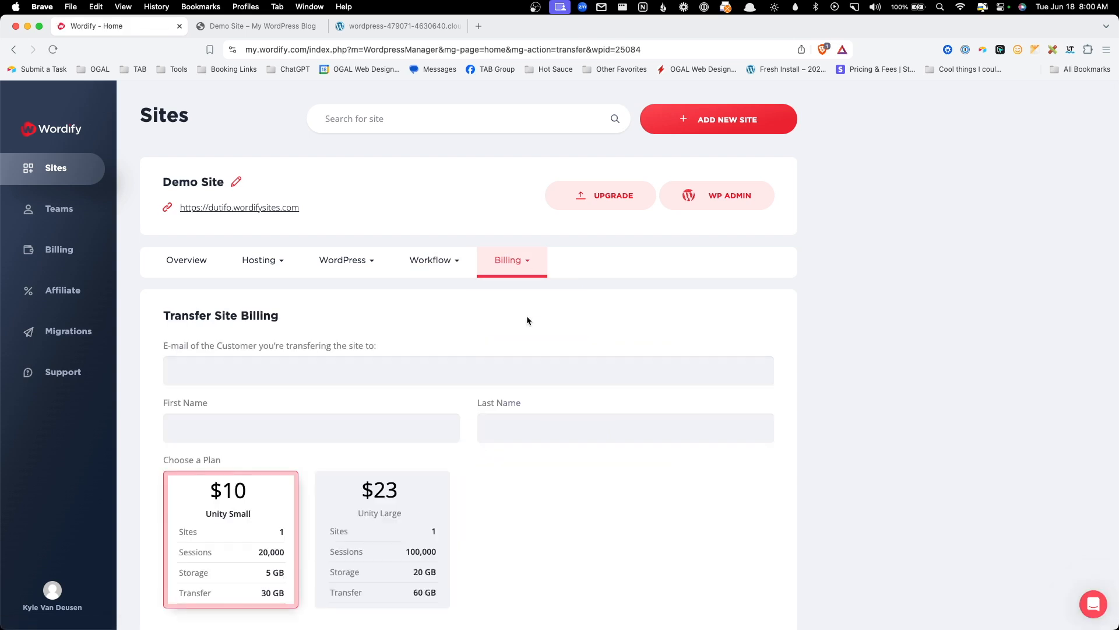
scroll(526, 320, "down", 3)
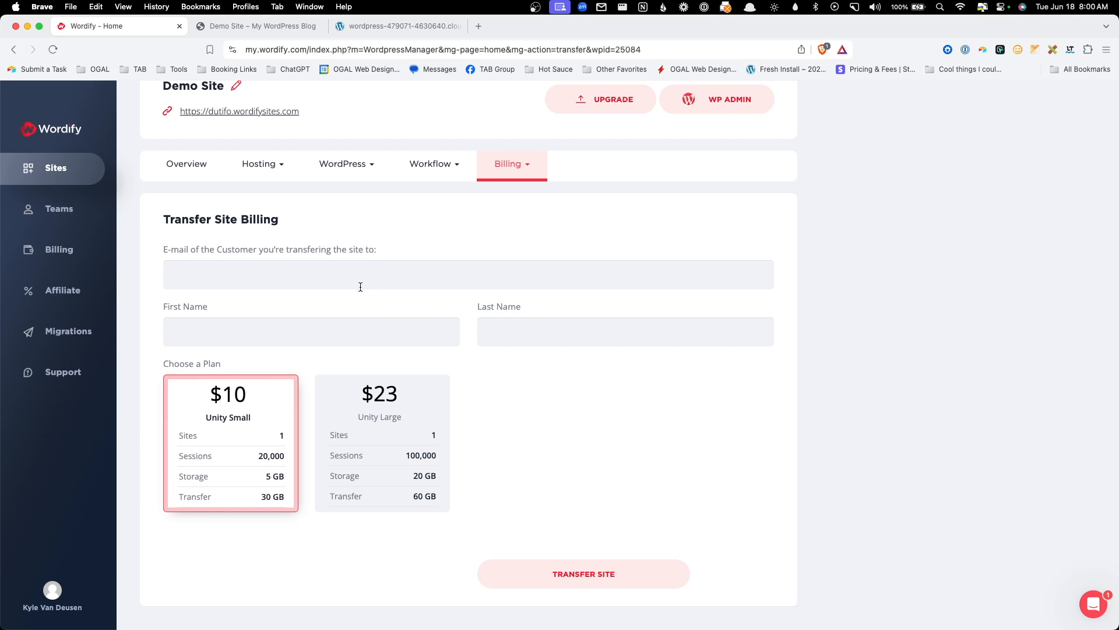
left_click(374, 274)
left_click(350, 331)
left_click(515, 332)
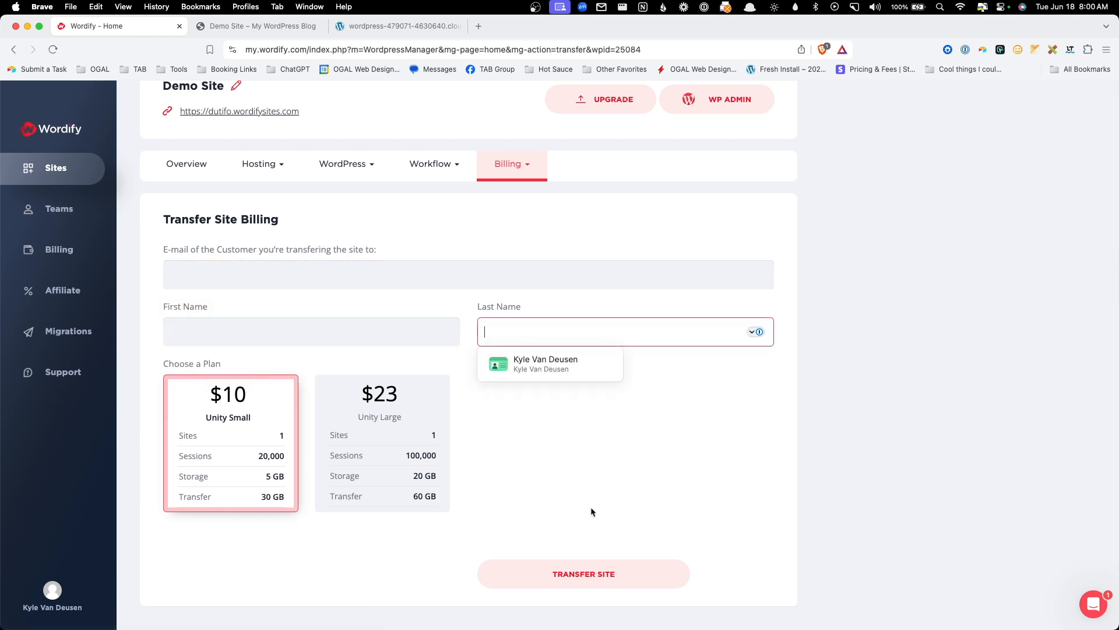
left_click(508, 165)
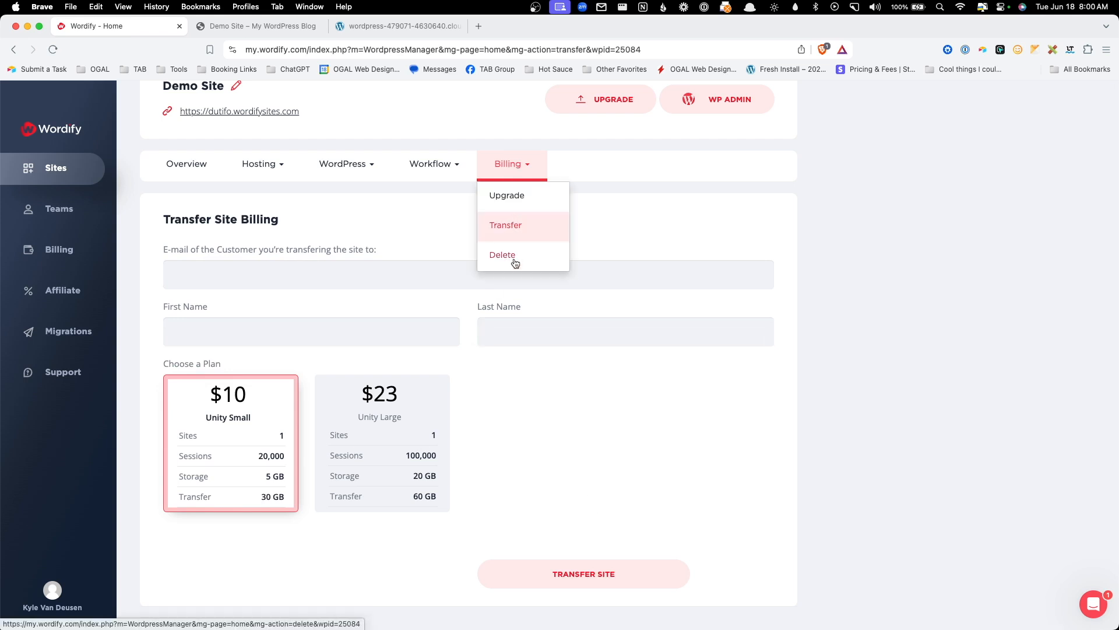
left_click(515, 262)
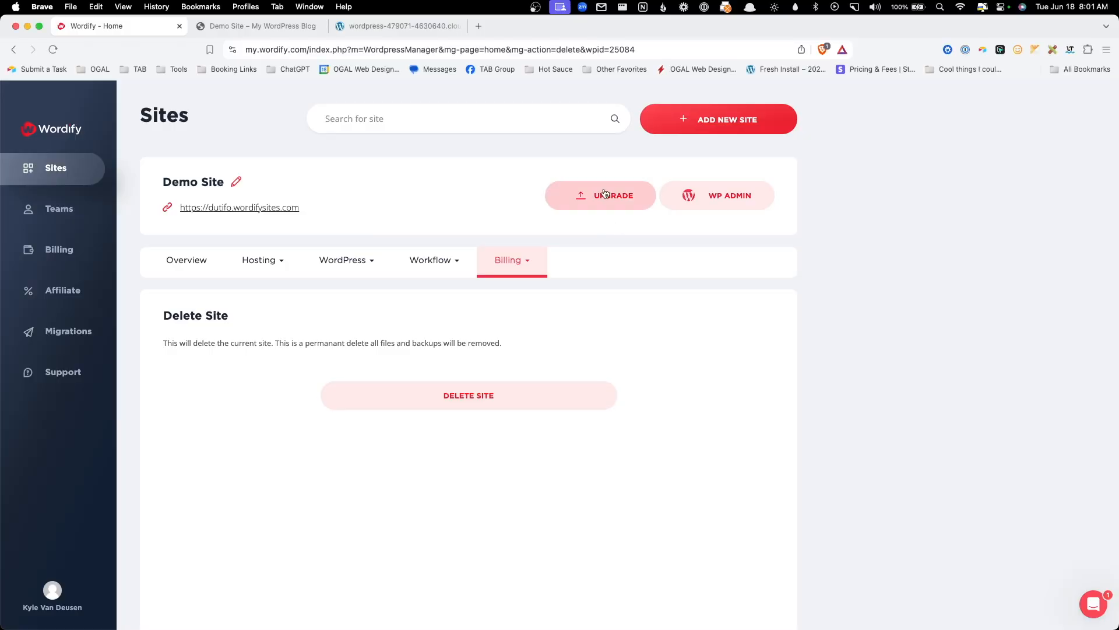
- Choose the WP Infinity site type and submit the upgrade to the $25 Infinity plan
left_click(605, 193)
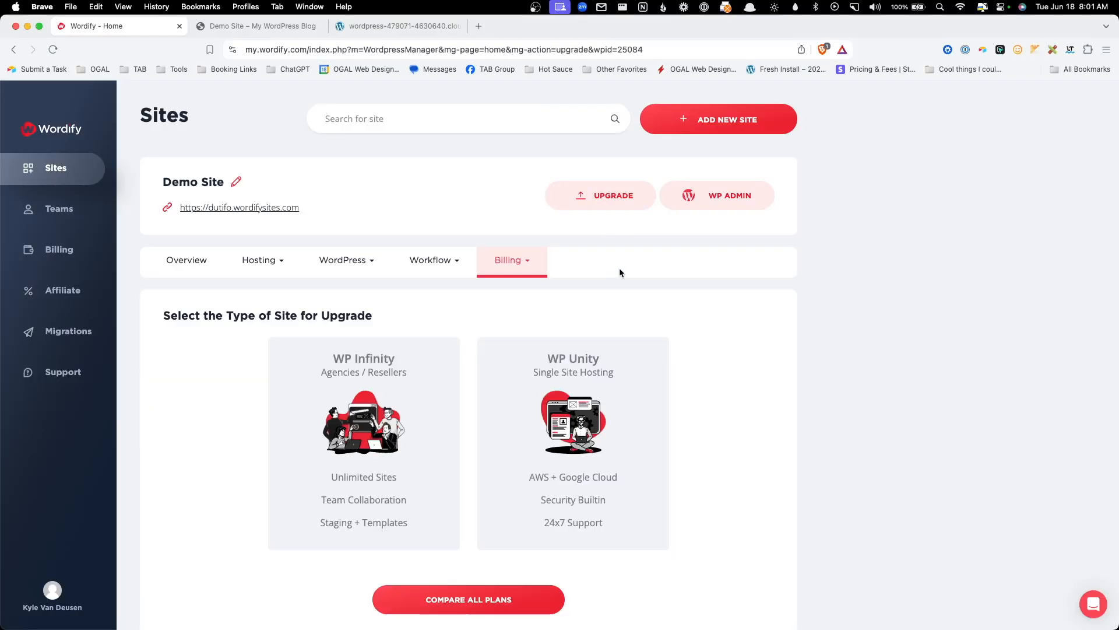
scroll(520, 349, "down", 1)
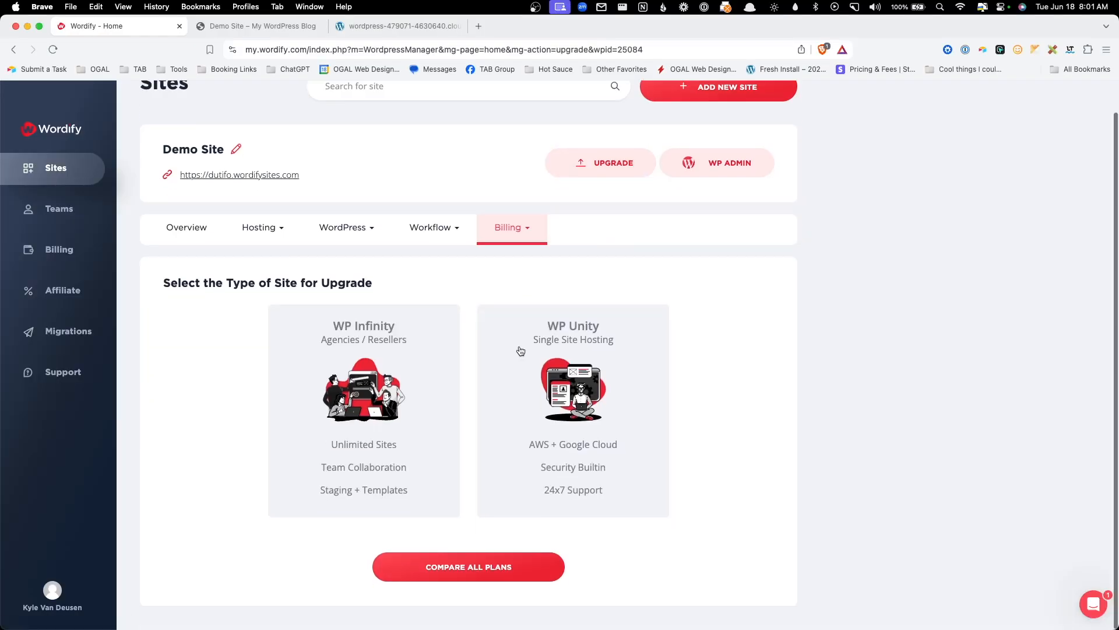
left_click(385, 360)
scroll(367, 350, "down", 1)
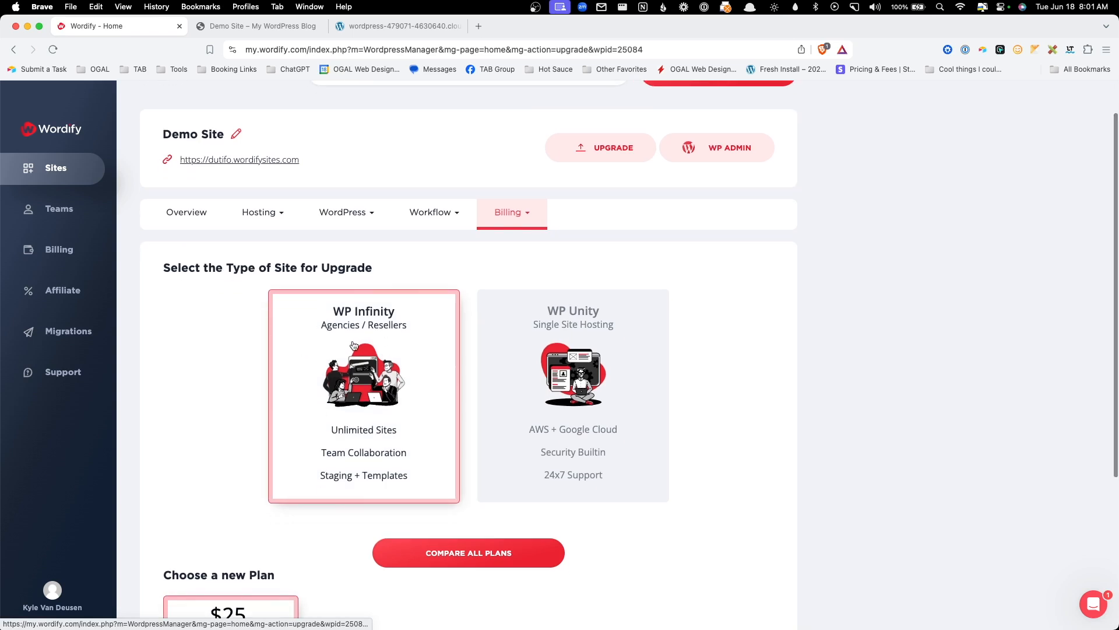
scroll(355, 344, "down", 5)
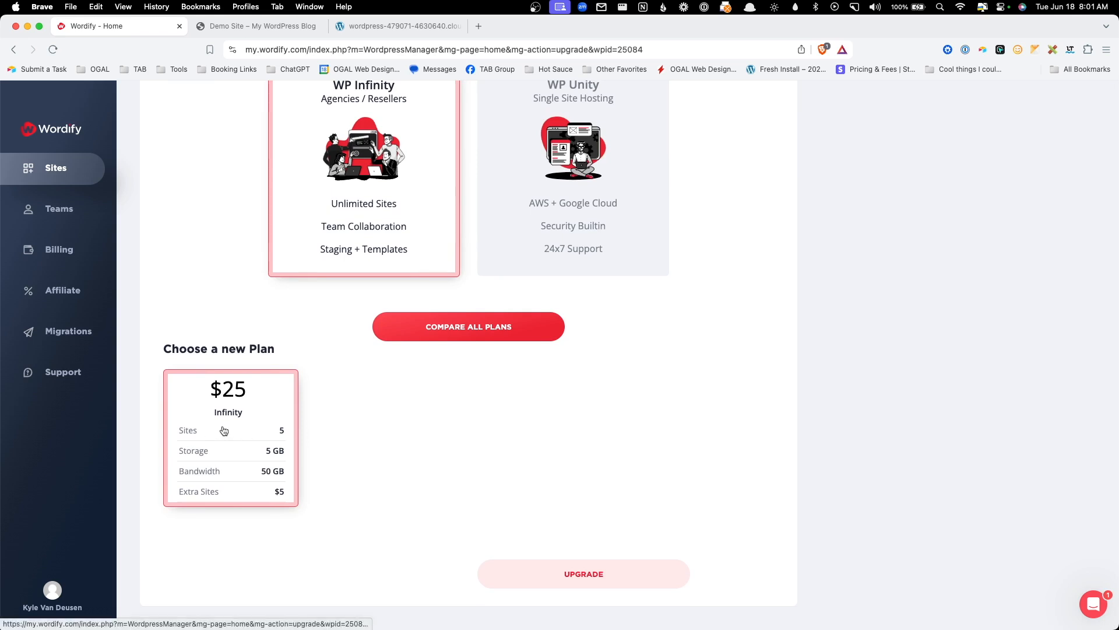
left_click(574, 571)
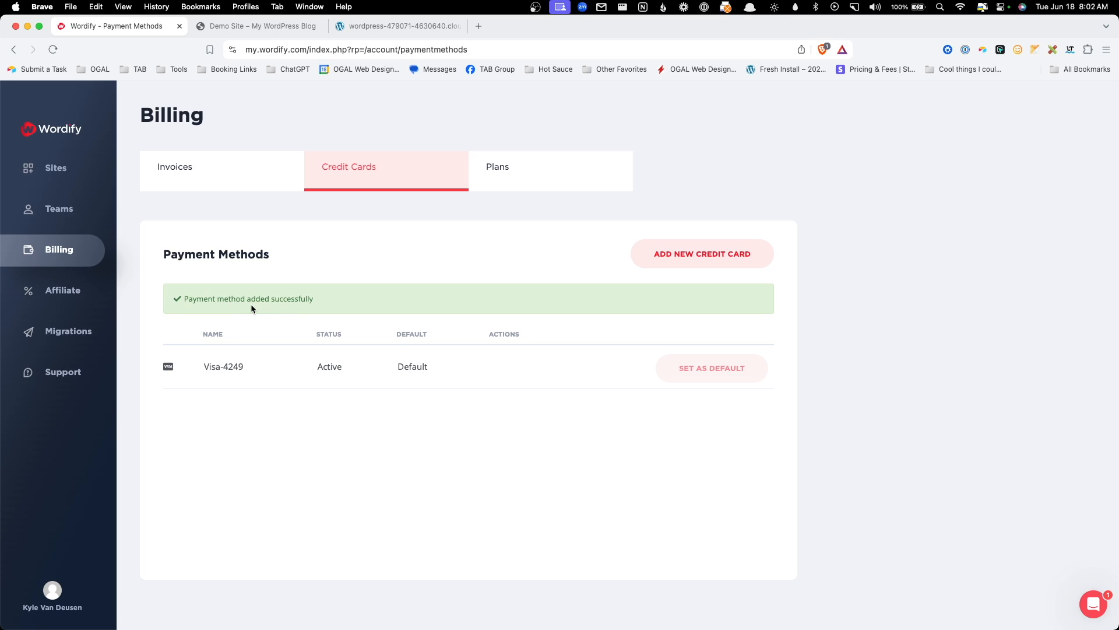
- Check the active Infinity plan under Plans, then open Demo Site's management page from Sites
left_click(537, 181)
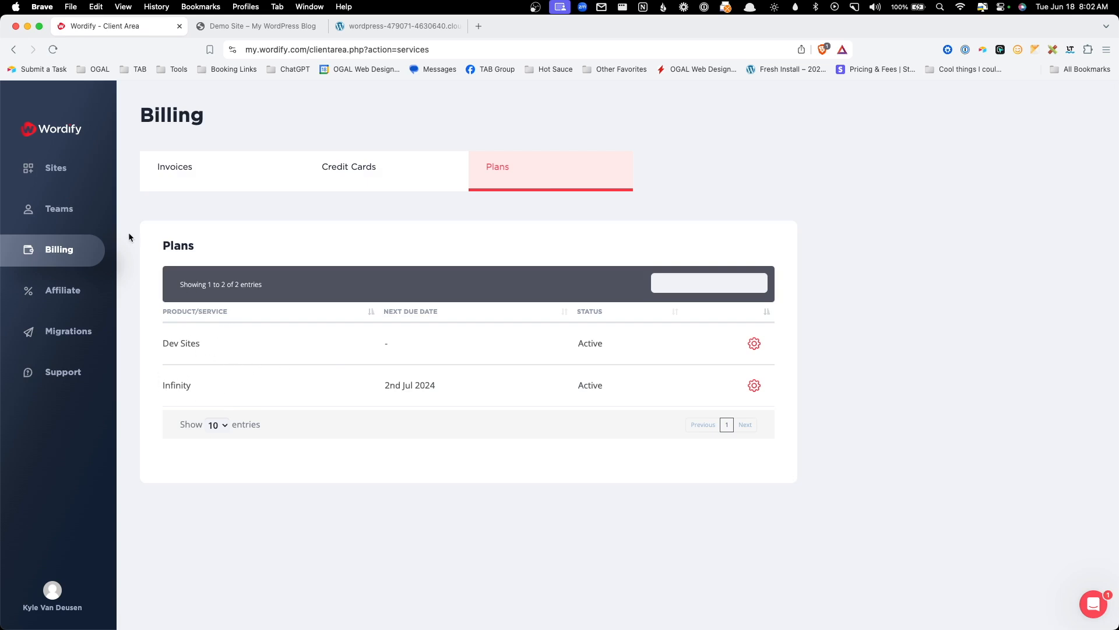
left_click(78, 178)
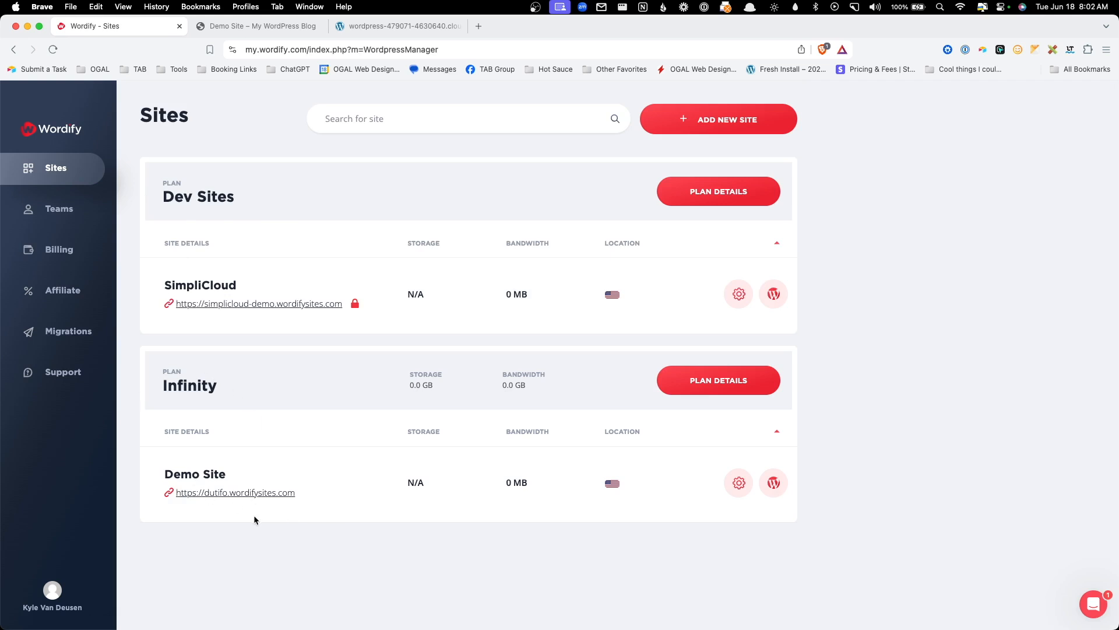
left_click(738, 488)
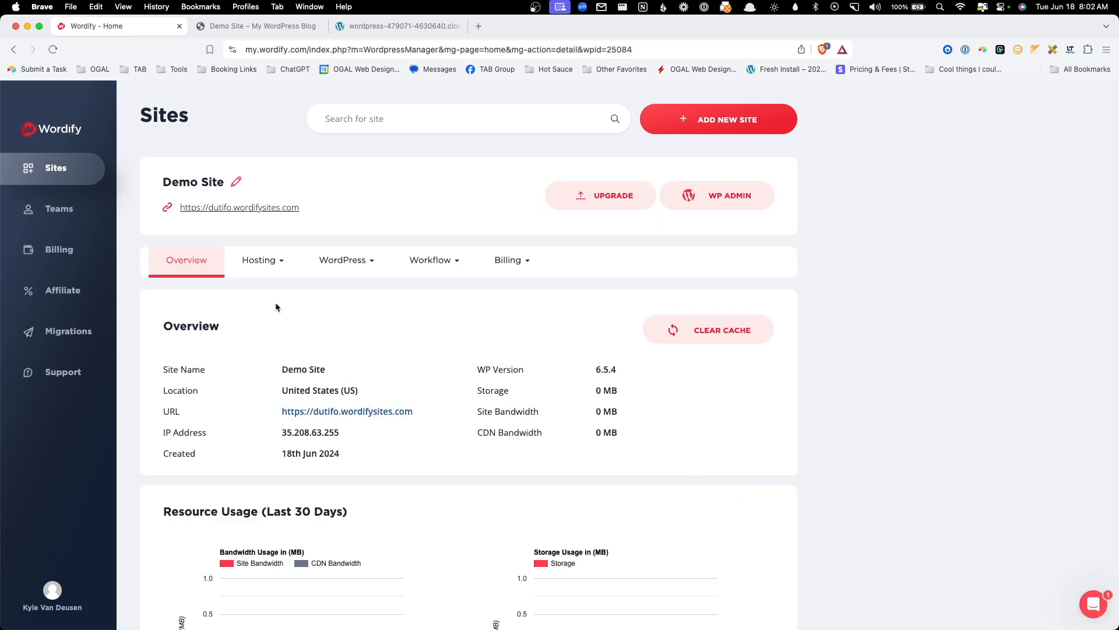
- Open Demo Site's Domains panel and close the Create Domain and Update SSL dialogs unused
left_click(267, 270)
left_click(260, 376)
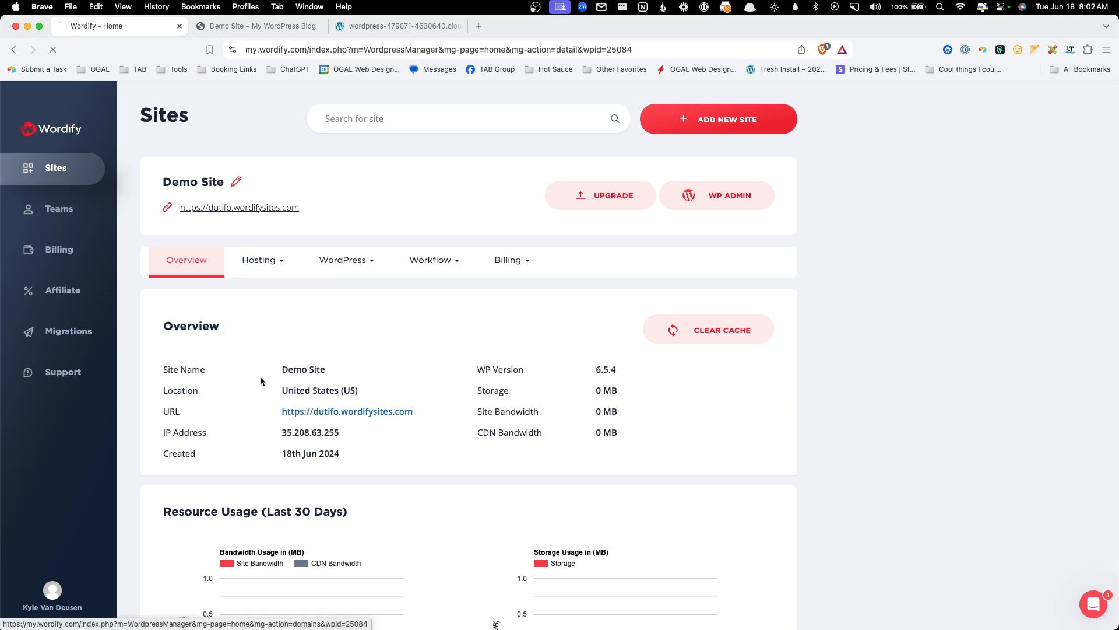
left_click(531, 345)
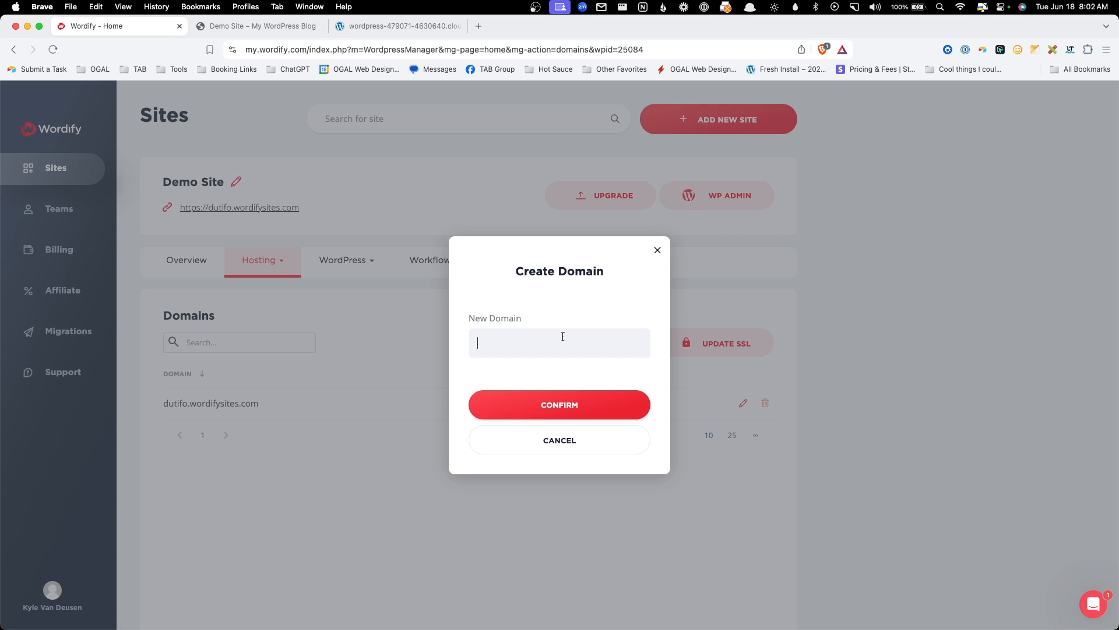
left_click(657, 249)
left_click(730, 341)
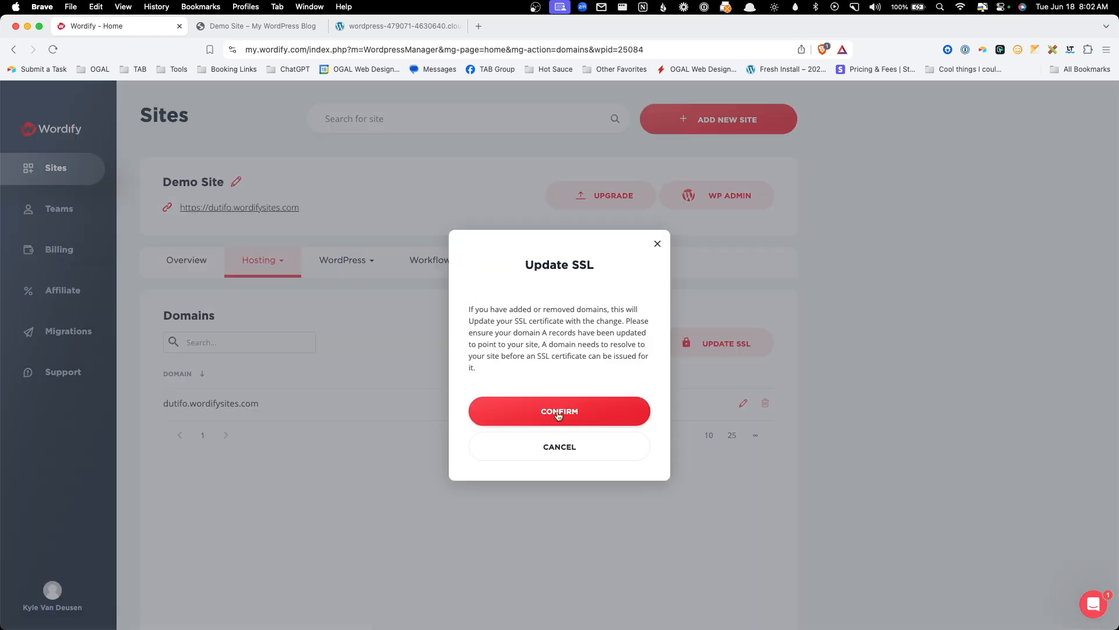
left_click(658, 244)
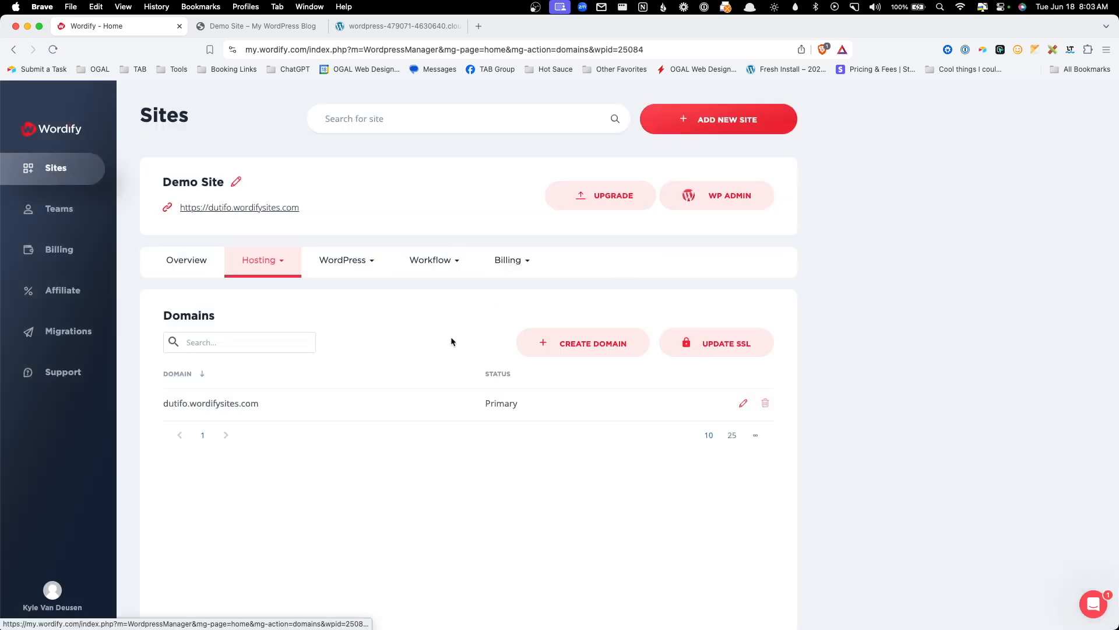
- Create a staging site in the 'staging' directory instead of 'wp' and open its WP Admin
left_click(458, 268)
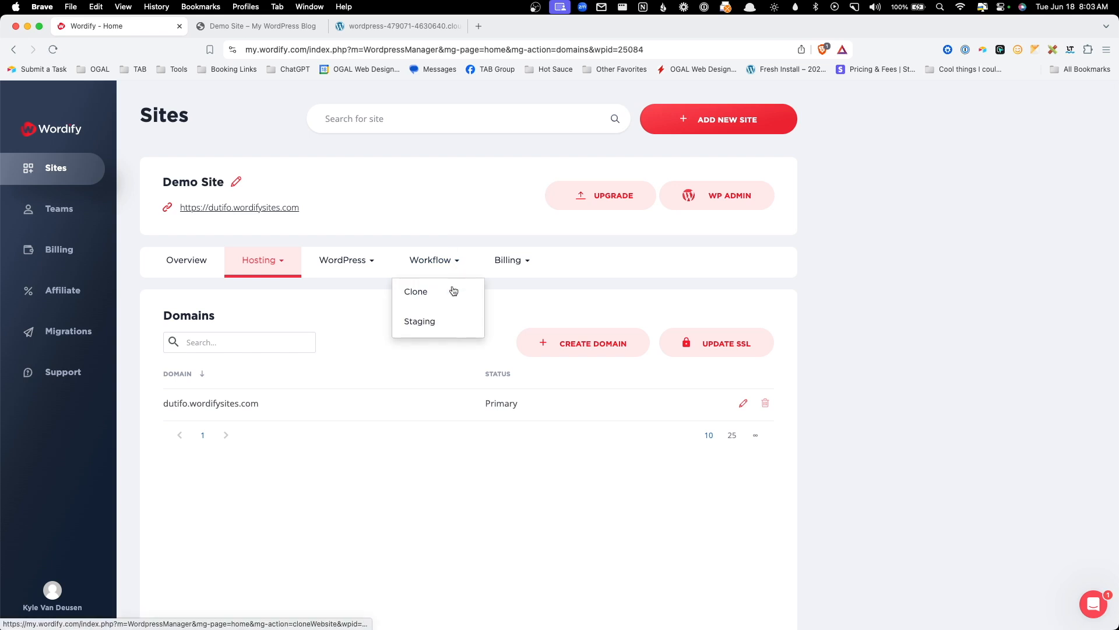
left_click(444, 323)
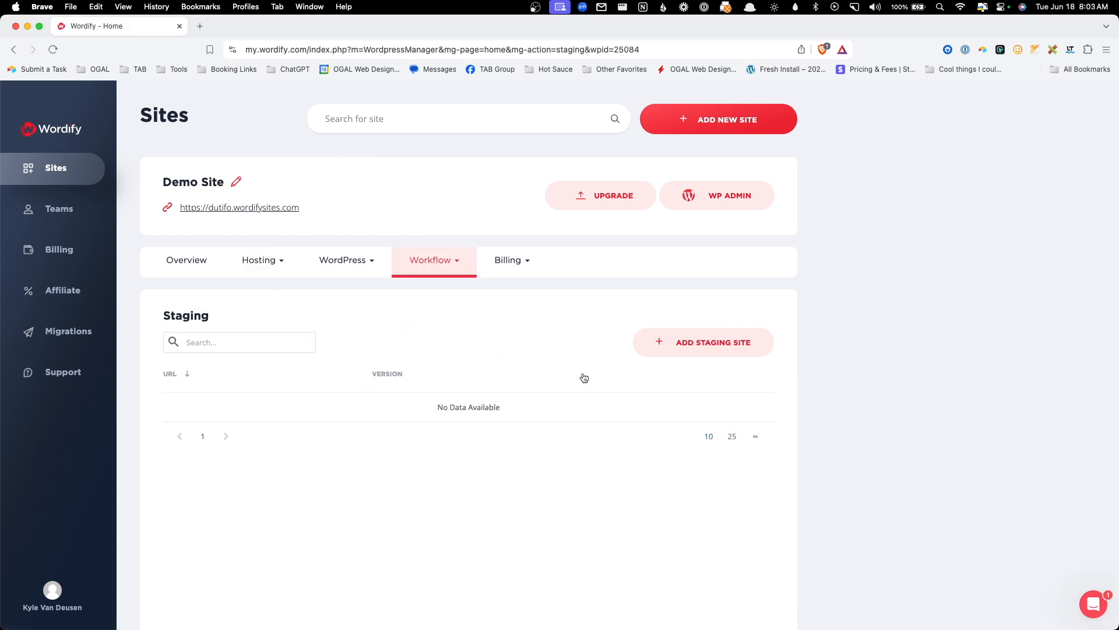
left_click(702, 353)
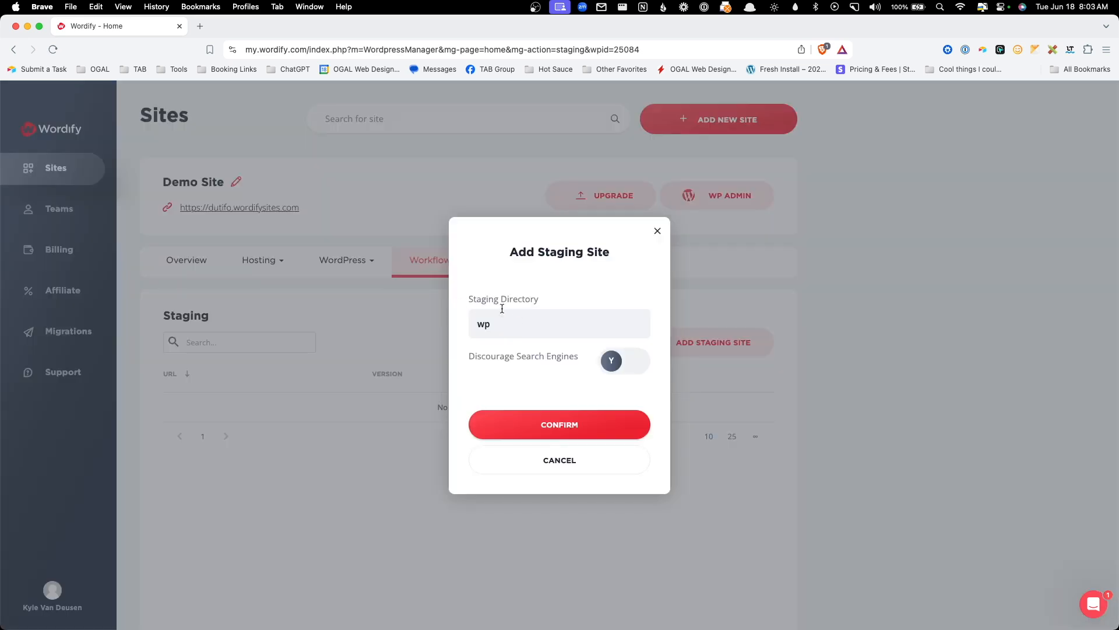
left_click_drag(502, 320, 438, 318)
type("staging")
left_click(572, 426)
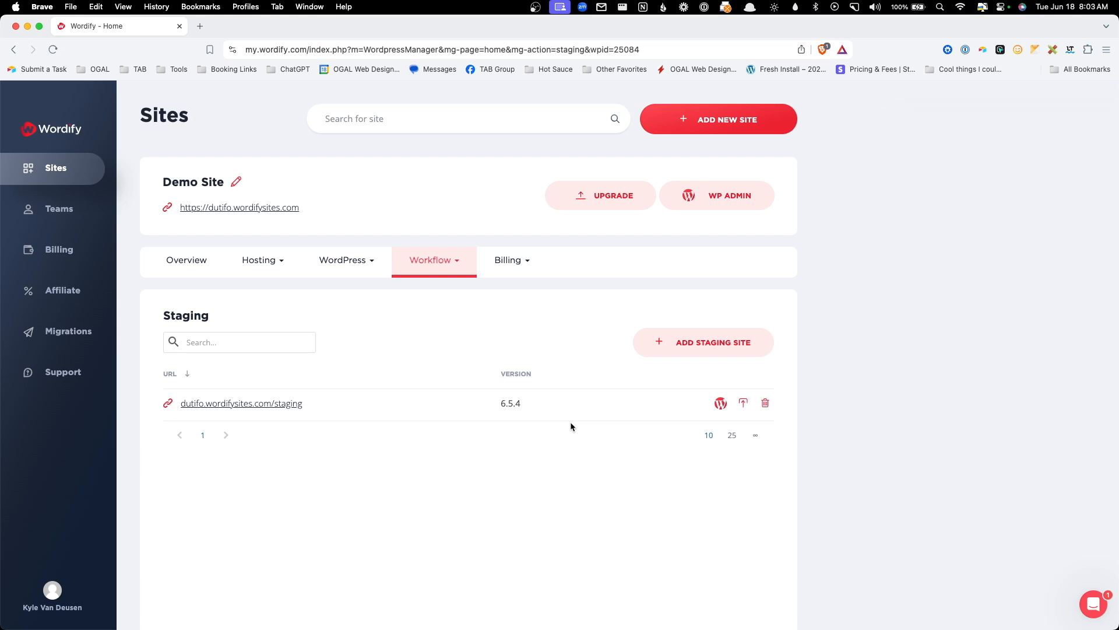
left_click(721, 405)
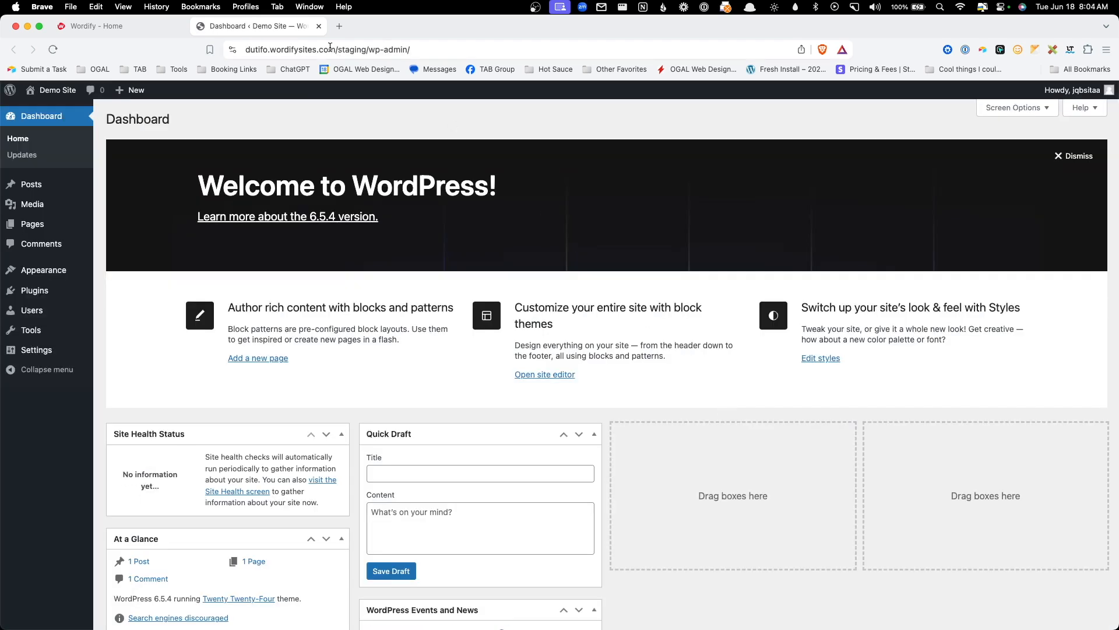
- Inspect the /staging admin address and open the staging site in the site editor
left_click_drag(330, 46, 245, 49)
key("super+c")
left_click(361, 49)
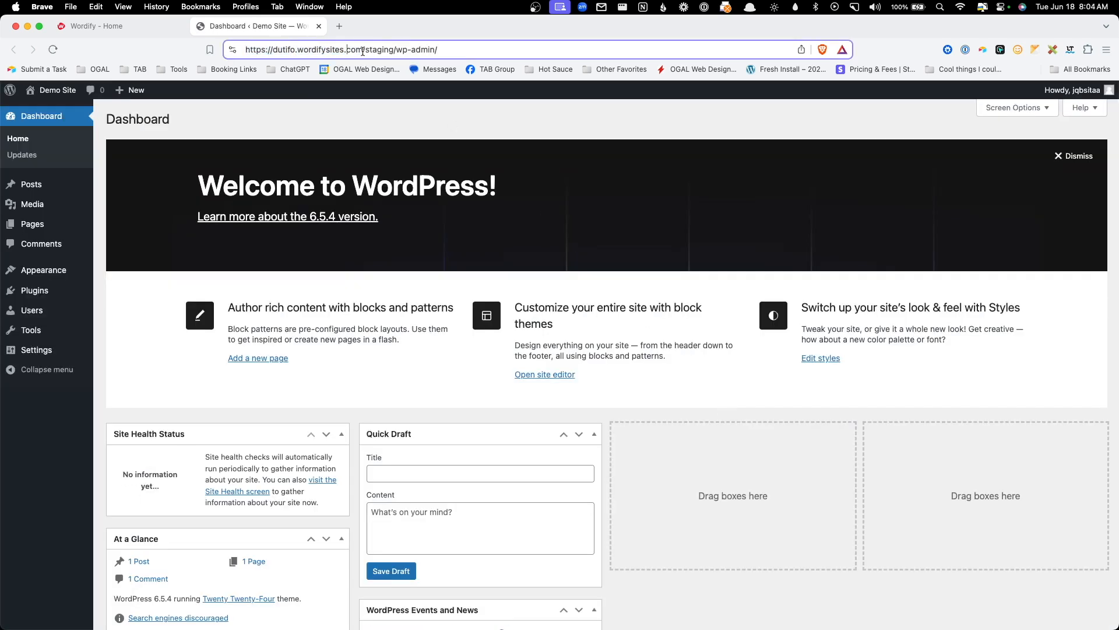
left_click_drag(362, 49, 395, 49)
left_click(396, 51)
left_click(53, 90)
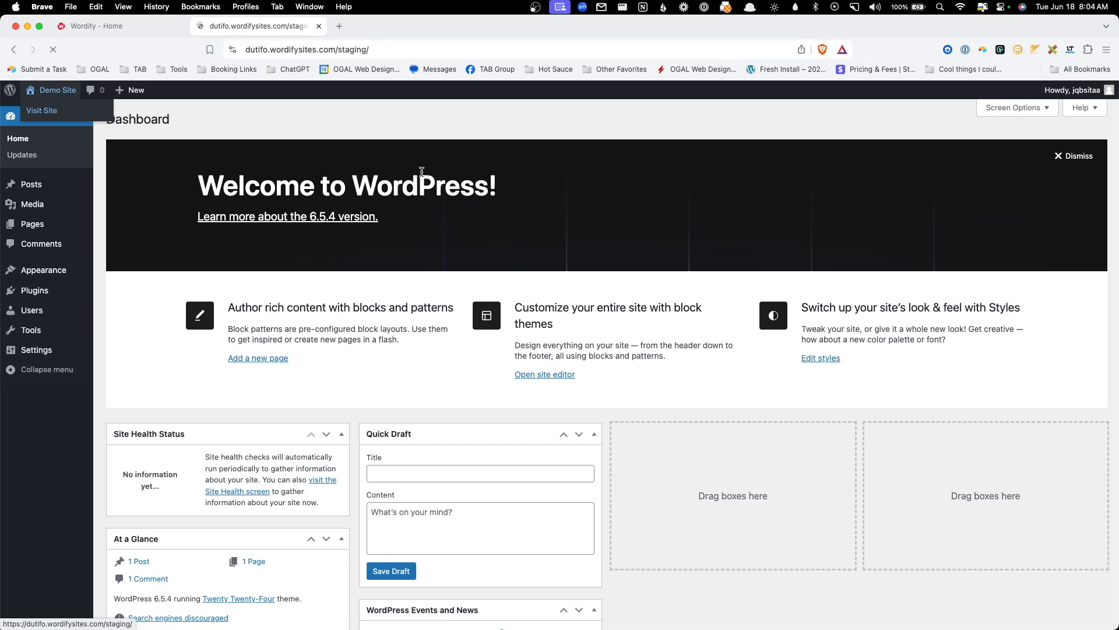
left_click(114, 91)
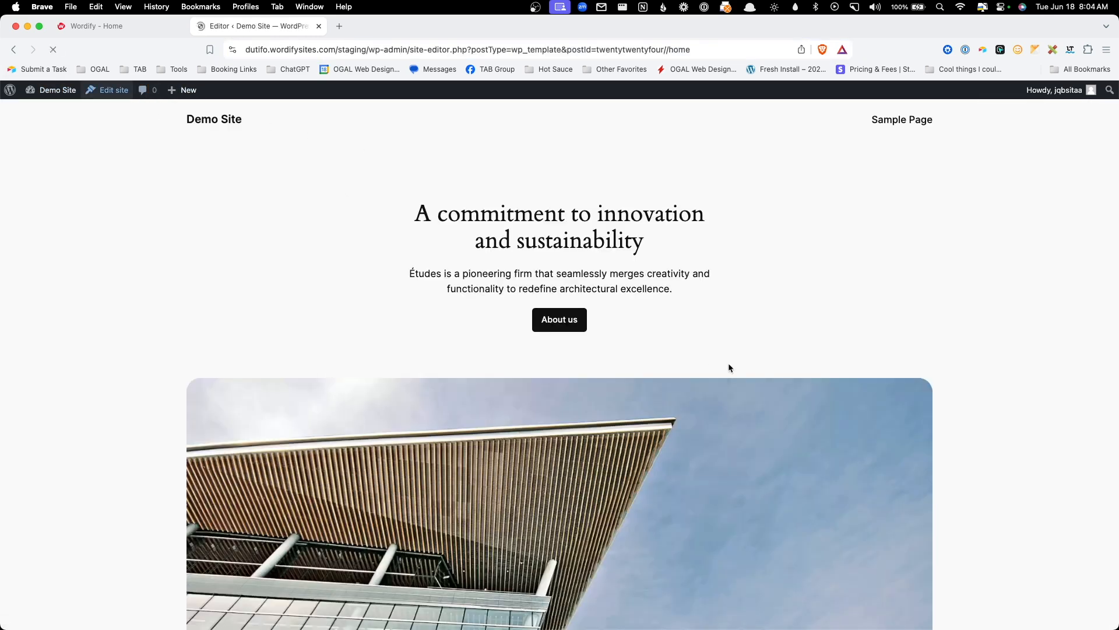
- Replace the 'A commitment to innovation' heading with 'This is the change!' and save the template
double_click(578, 240)
triple_click(578, 240)
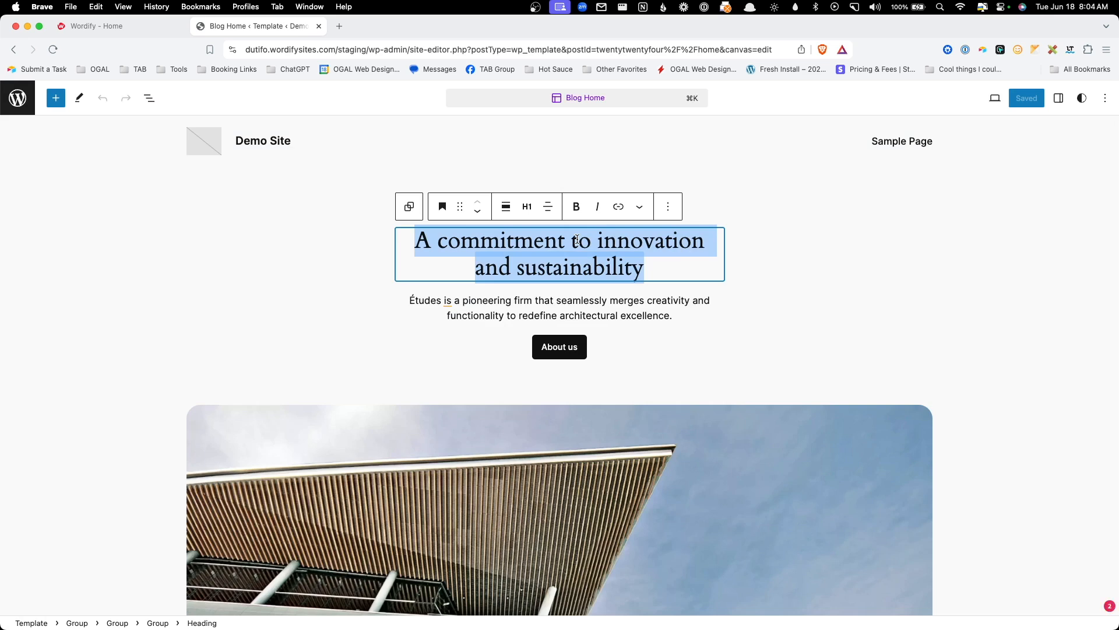
type("This is the change!")
left_click(1026, 98)
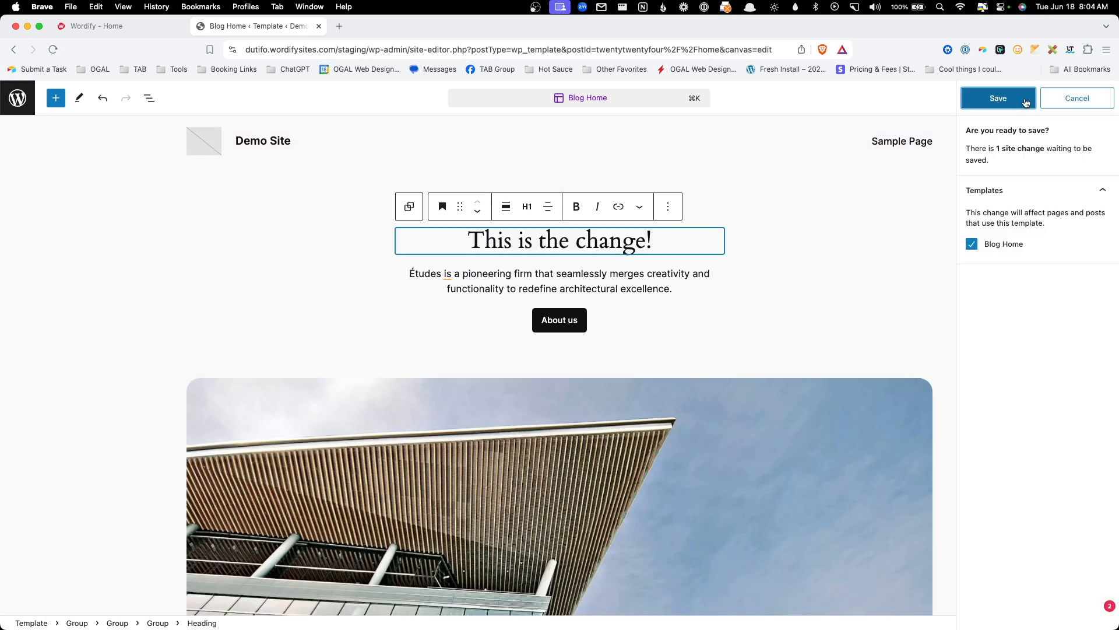
left_click(1026, 103)
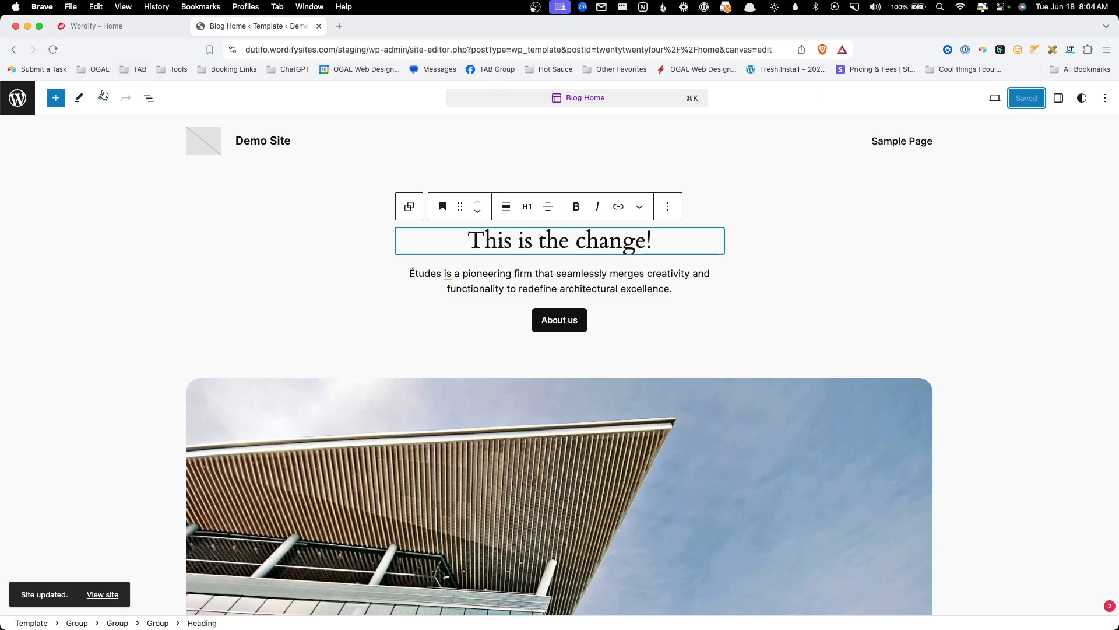
- View the updated staging front page showing the new heading
left_click(103, 594)
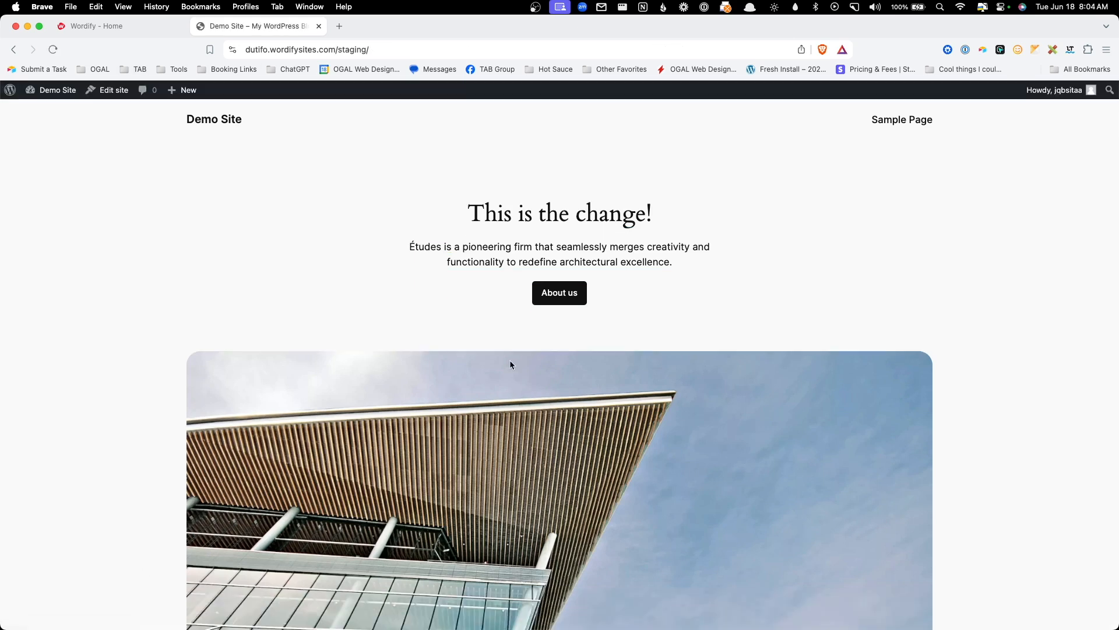
left_click_drag(397, 222, 713, 220)
left_click(709, 232)
- Open the live site in a new tab and check its current heading, 'A commitment to innovation and sustainability'
left_click_drag(334, 50, 443, 52)
left_click(443, 54)
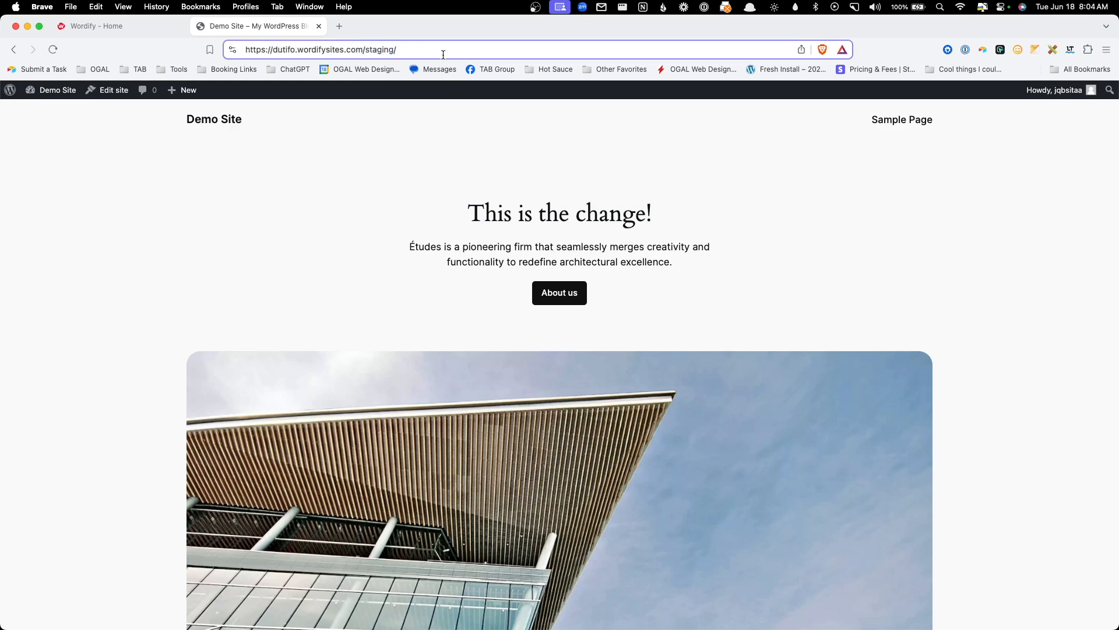
left_click(160, 26)
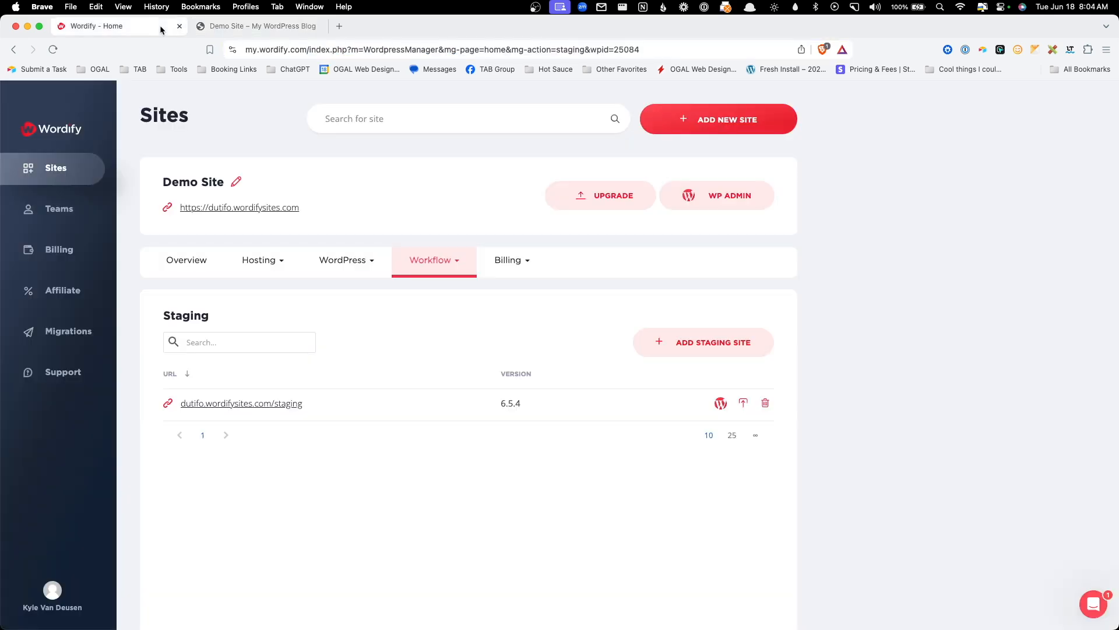
left_click(252, 208)
left_click(385, 28)
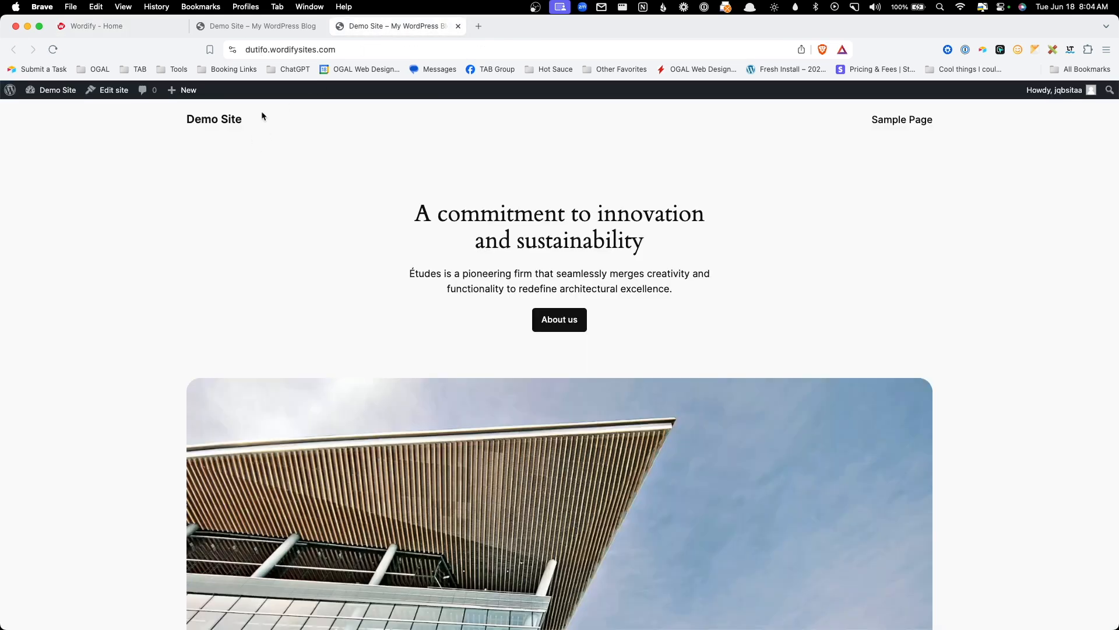
left_click_drag(413, 213, 684, 253)
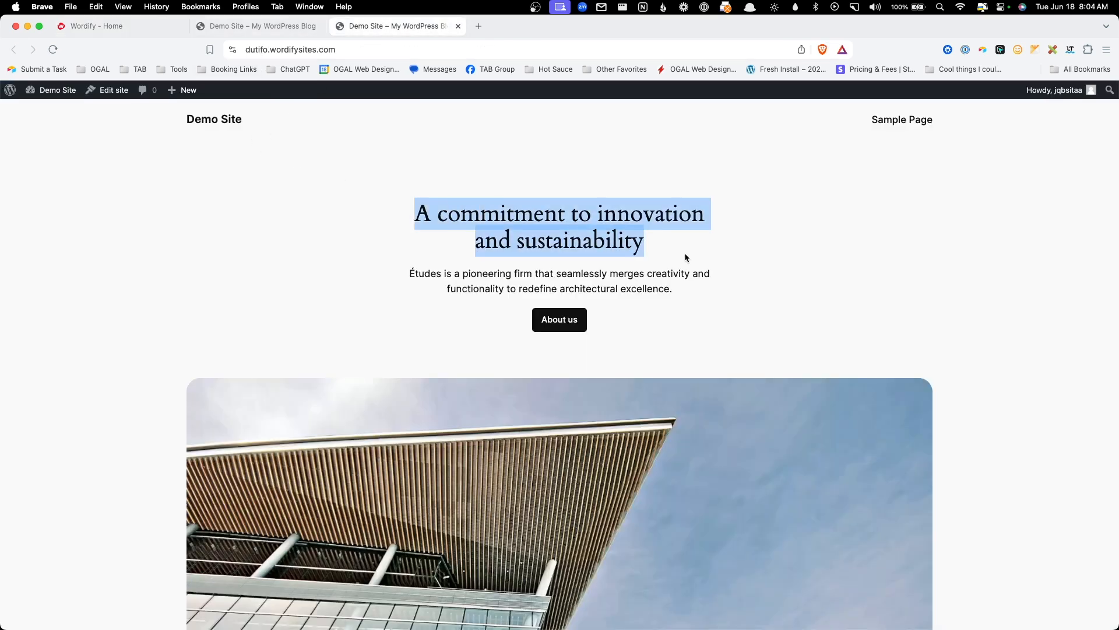
left_click(683, 251)
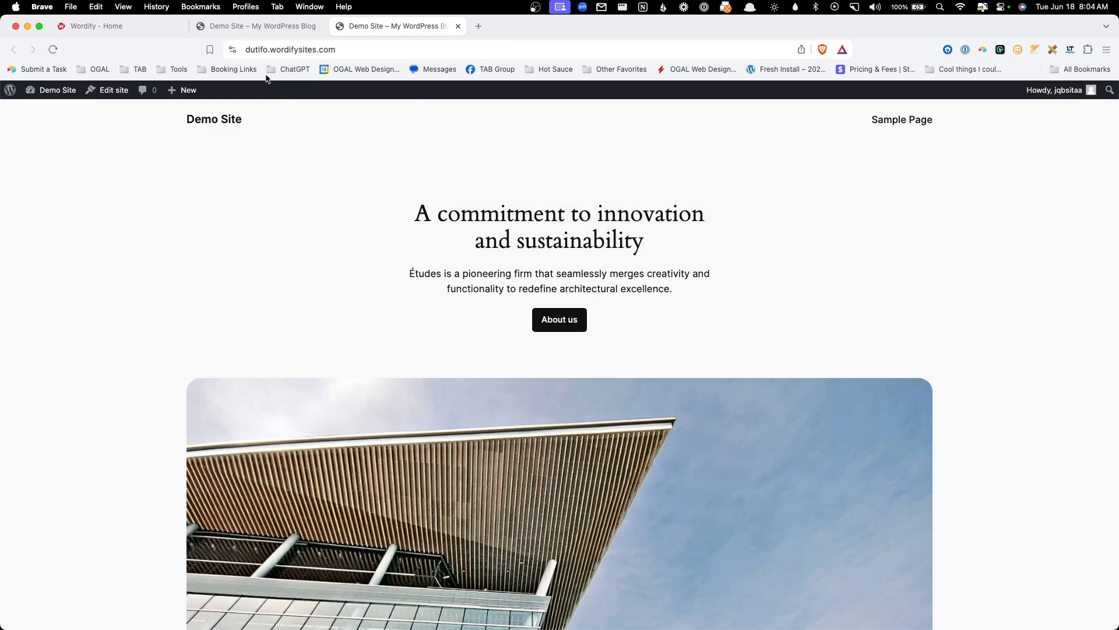
- Push the Demo Site staging copy to live and confirm overwriting the live site
left_click(122, 26)
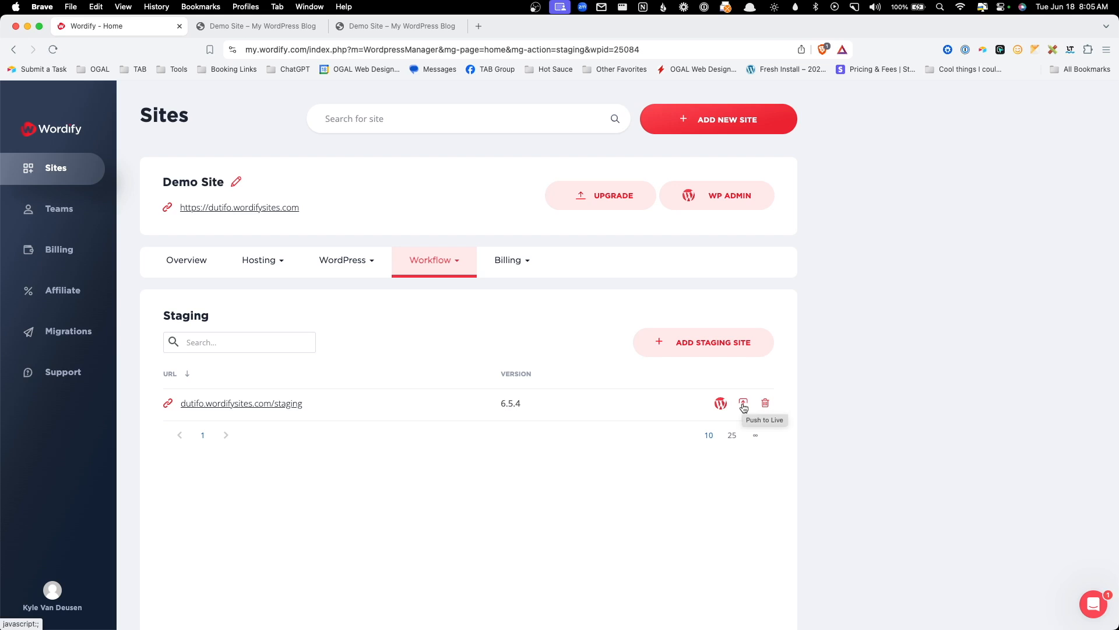
left_click(744, 404)
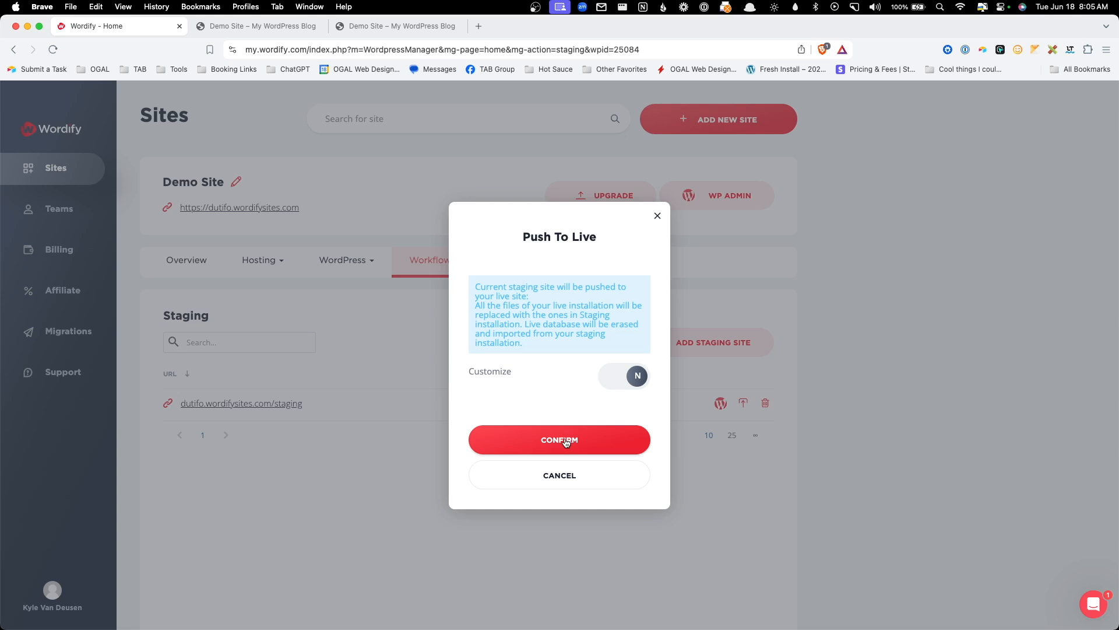
left_click(566, 440)
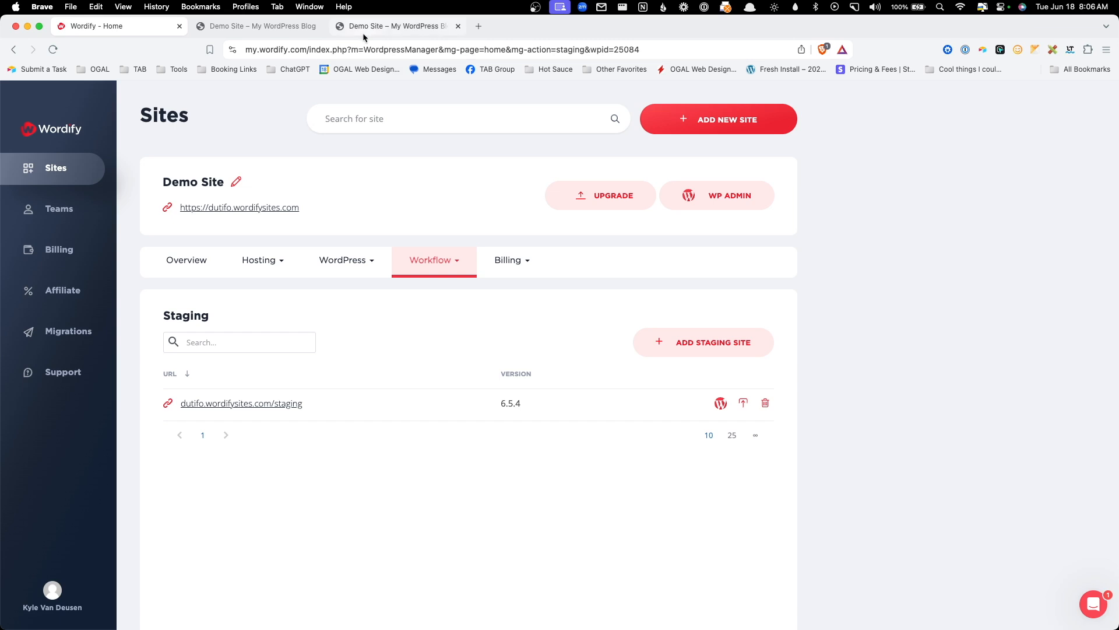
- Reload the live site tab and verify it now shows staging's 'This is the change!' heading
left_click(367, 28)
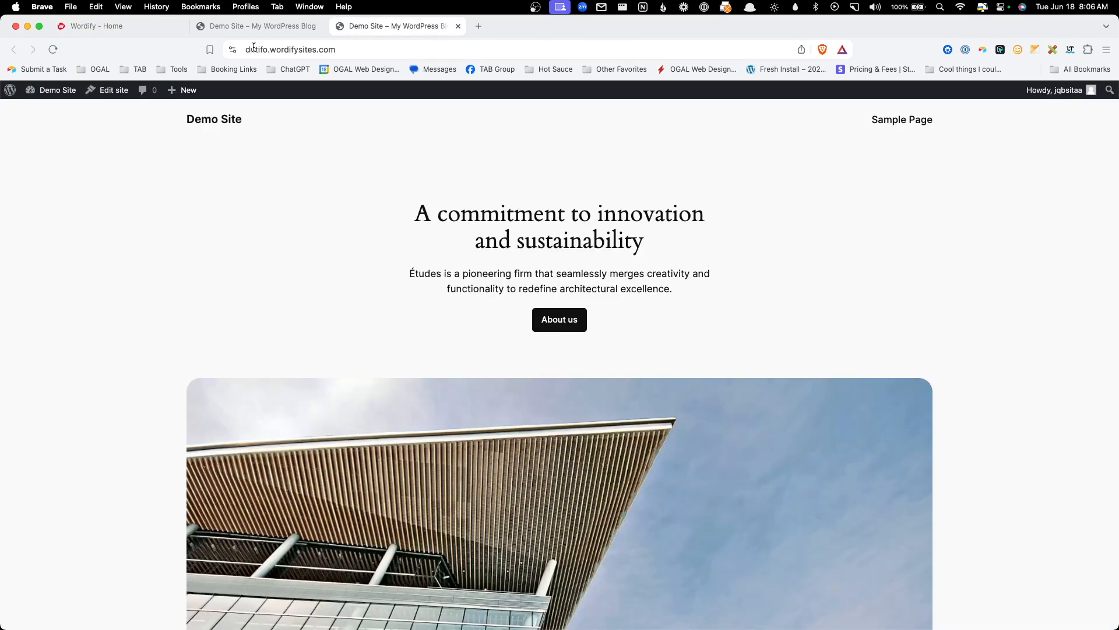
left_click(257, 25)
double_click(379, 49)
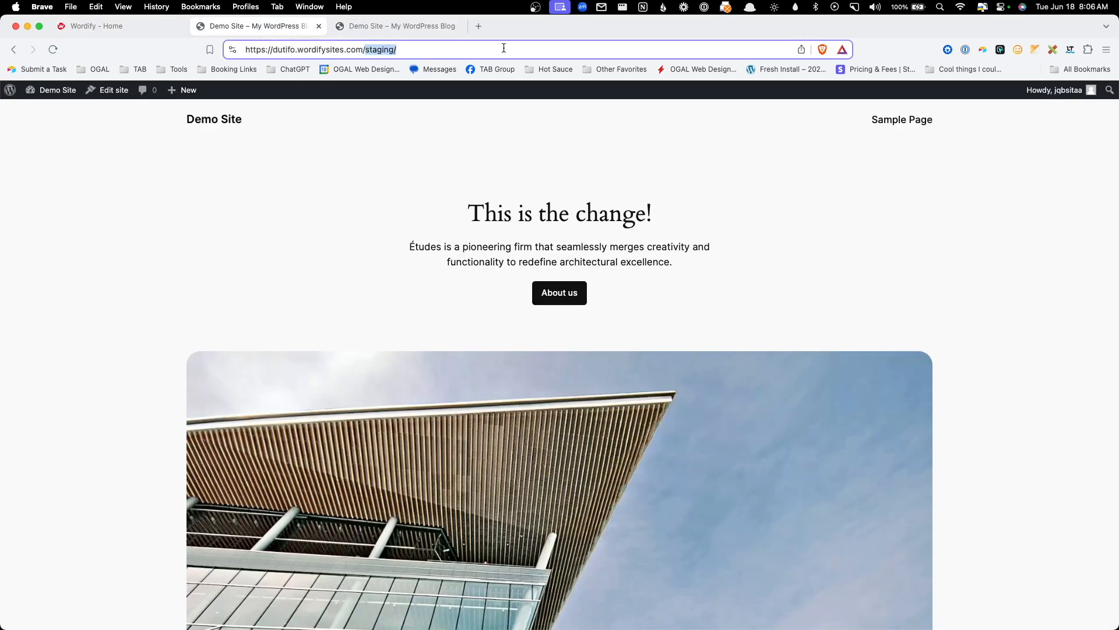
left_click(411, 27)
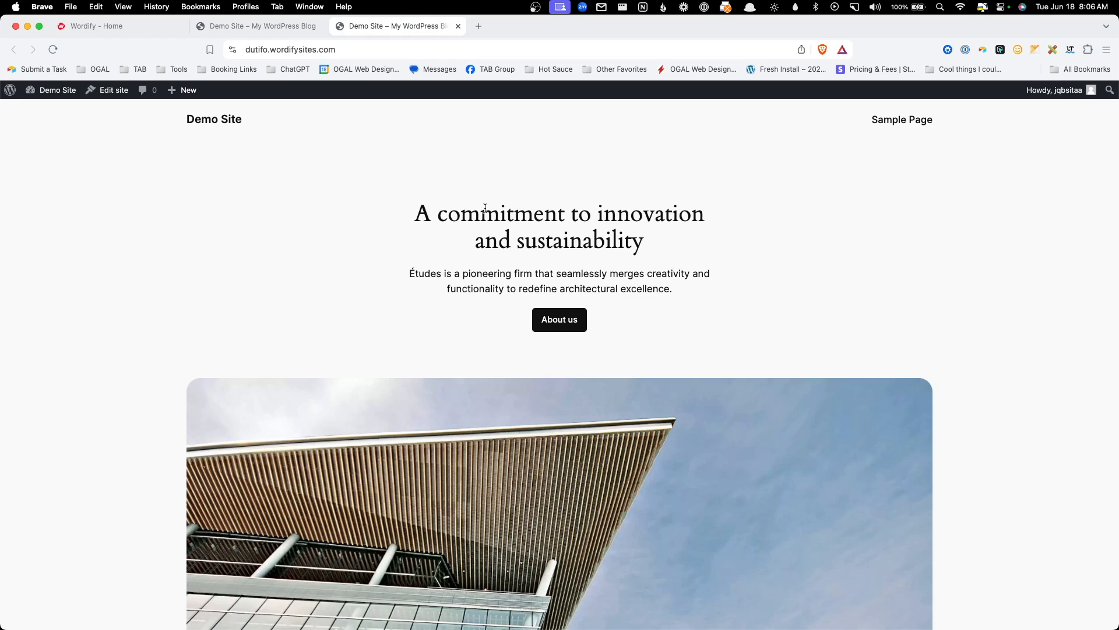
left_click(53, 49)
left_click_drag(469, 209, 679, 207)
left_click(701, 245)
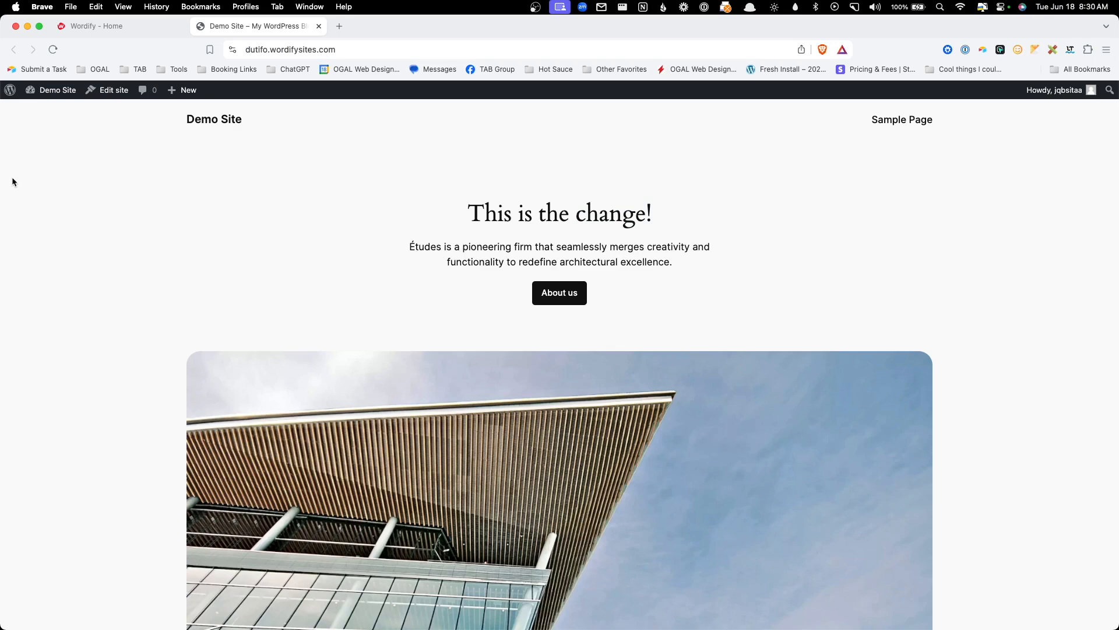
- Load the live site in a new private browser window
left_click(1106, 50)
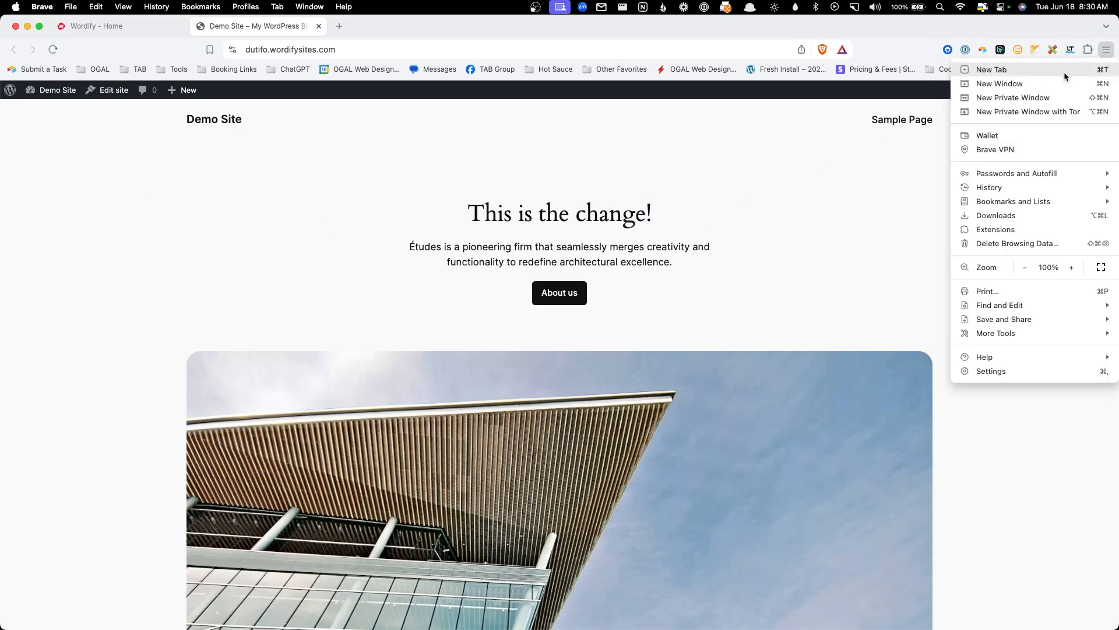
left_click(1046, 99)
key("super+v")
key("Return")
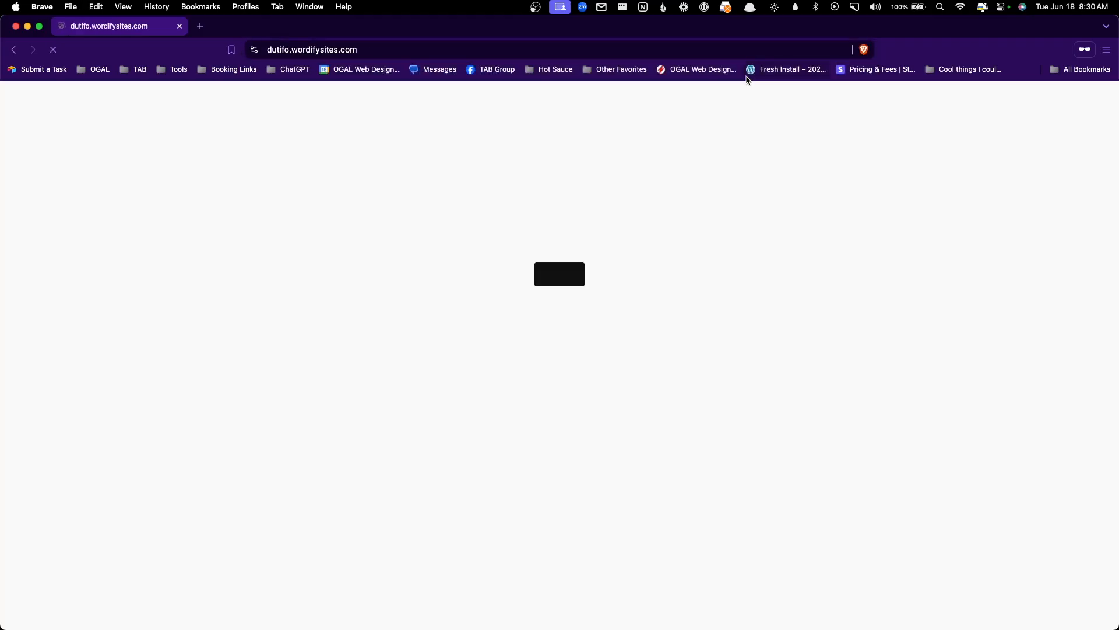
- Run a Lighthouse page-load audit of the live site from DevTools
right_click(361, 185)
left_click(397, 338)
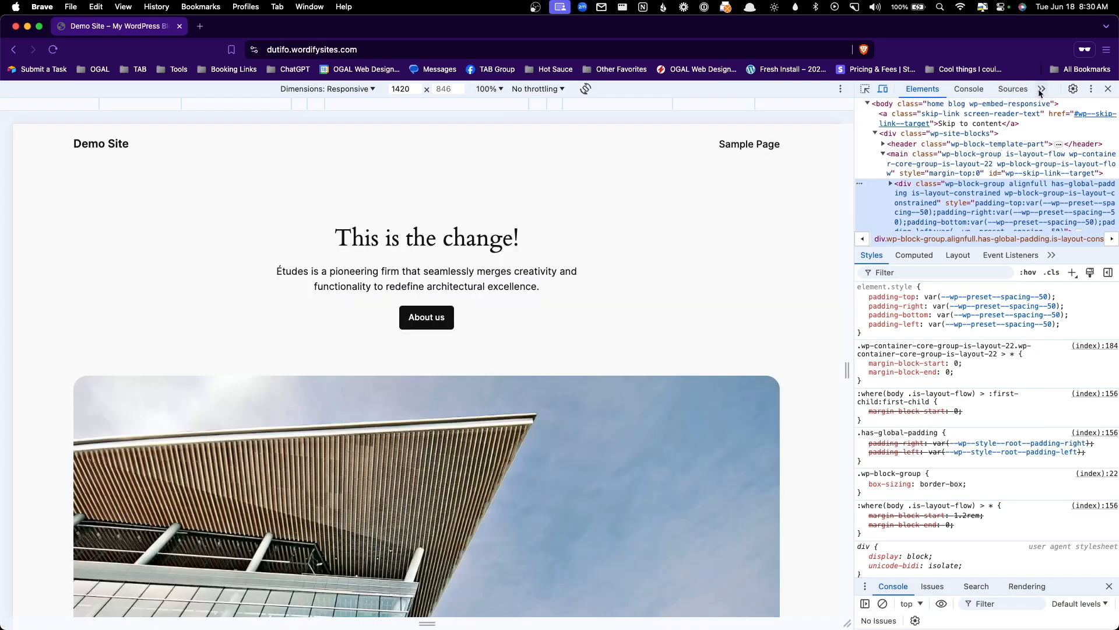
left_click(1041, 89)
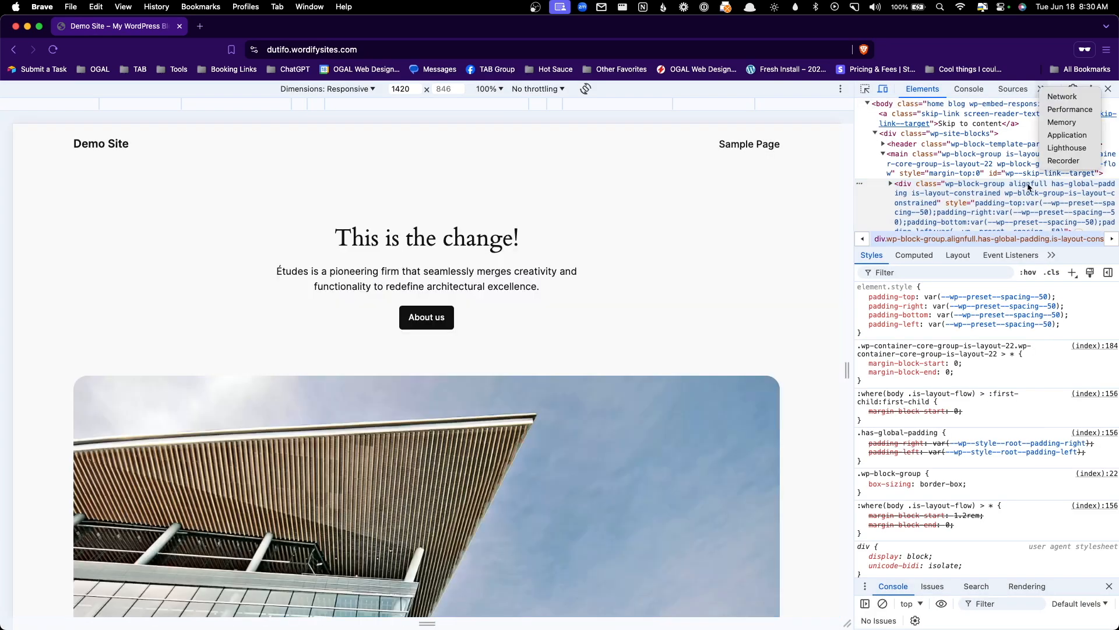
left_click(1058, 153)
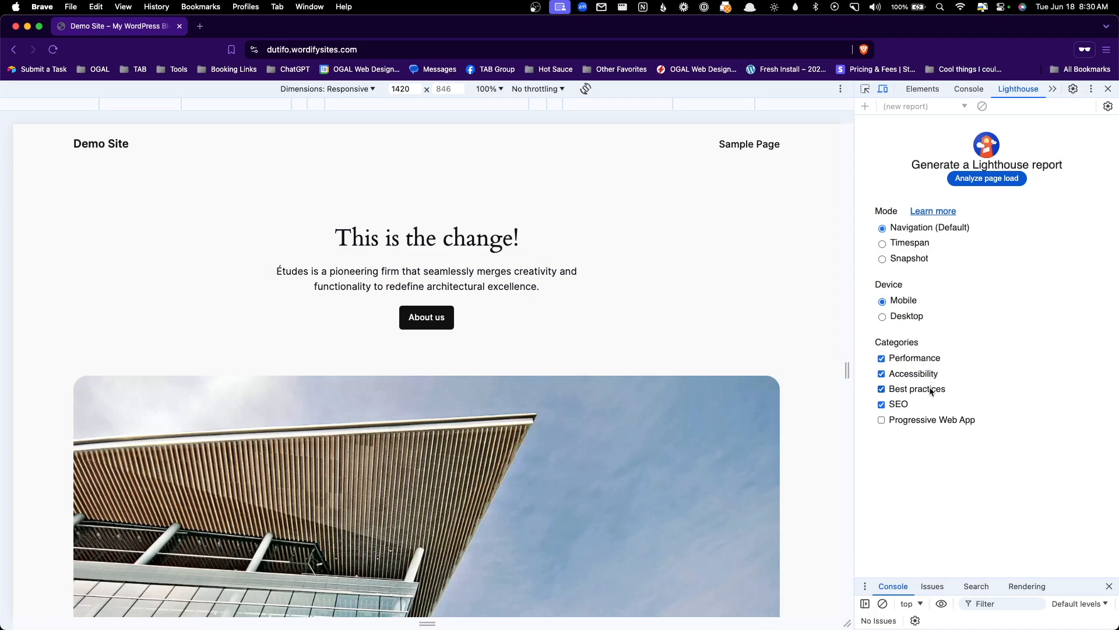
left_click(1005, 183)
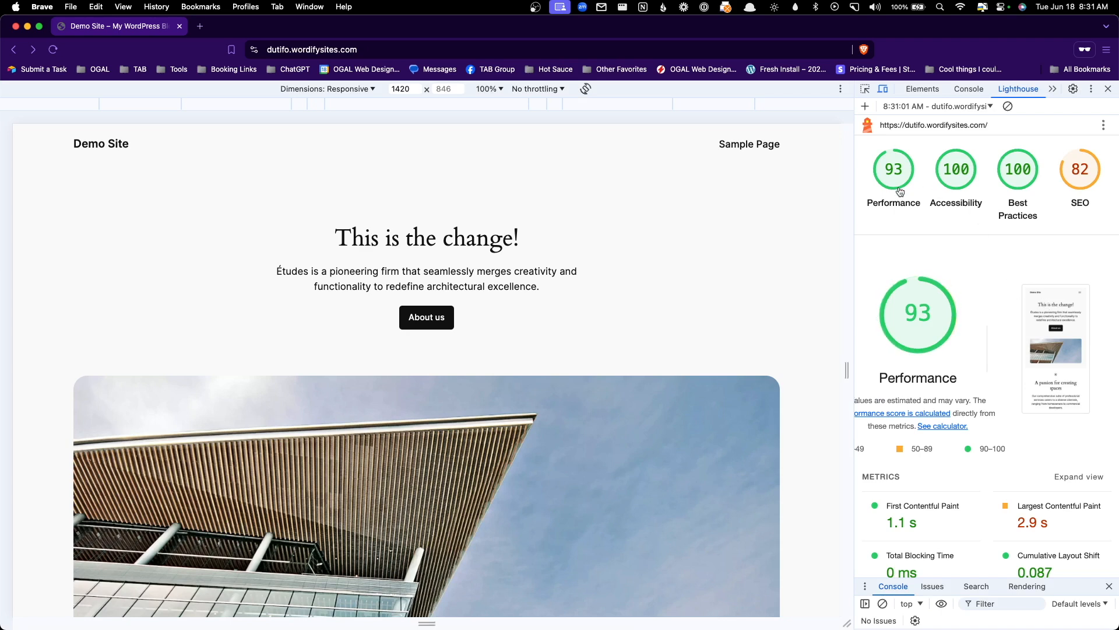
- Review the Lighthouse scores and the Properly size images details, then minimize the private window
scroll(929, 229, "down", 1)
scroll(932, 232, "down", 4)
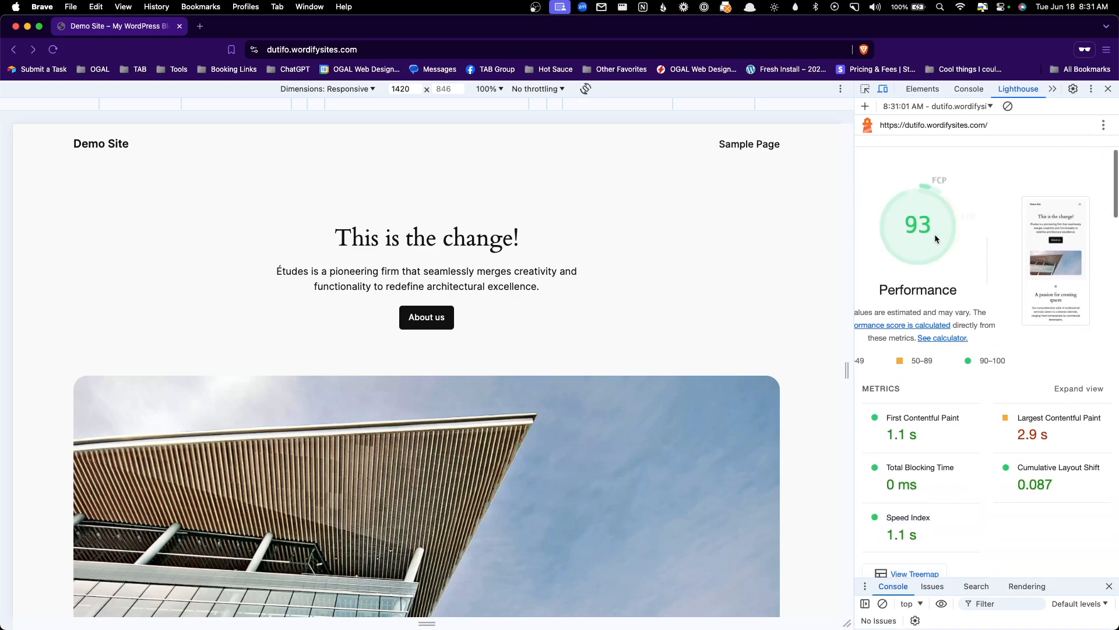
left_click_drag(854, 268, 617, 256)
scroll(923, 326, "down", 1)
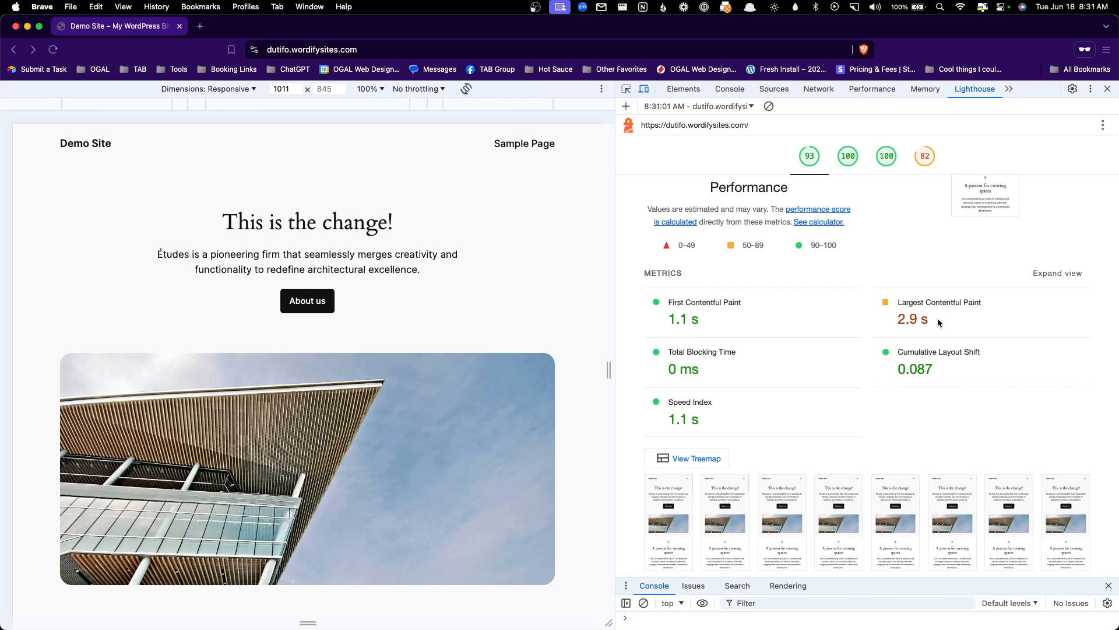
scroll(938, 320, "down", 5)
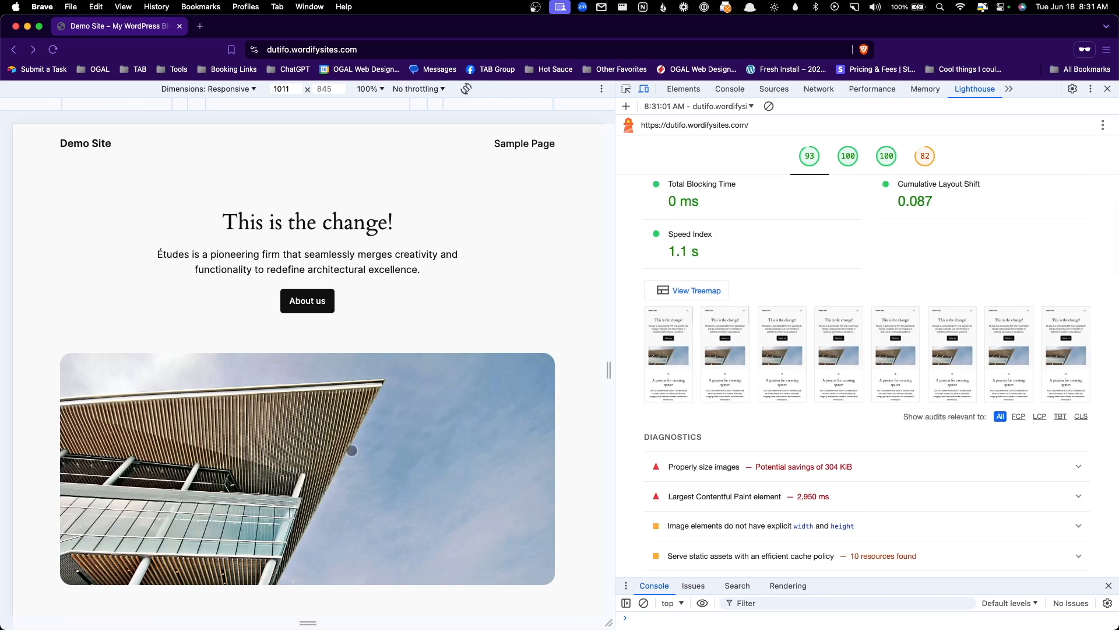
scroll(718, 491, "down", 3)
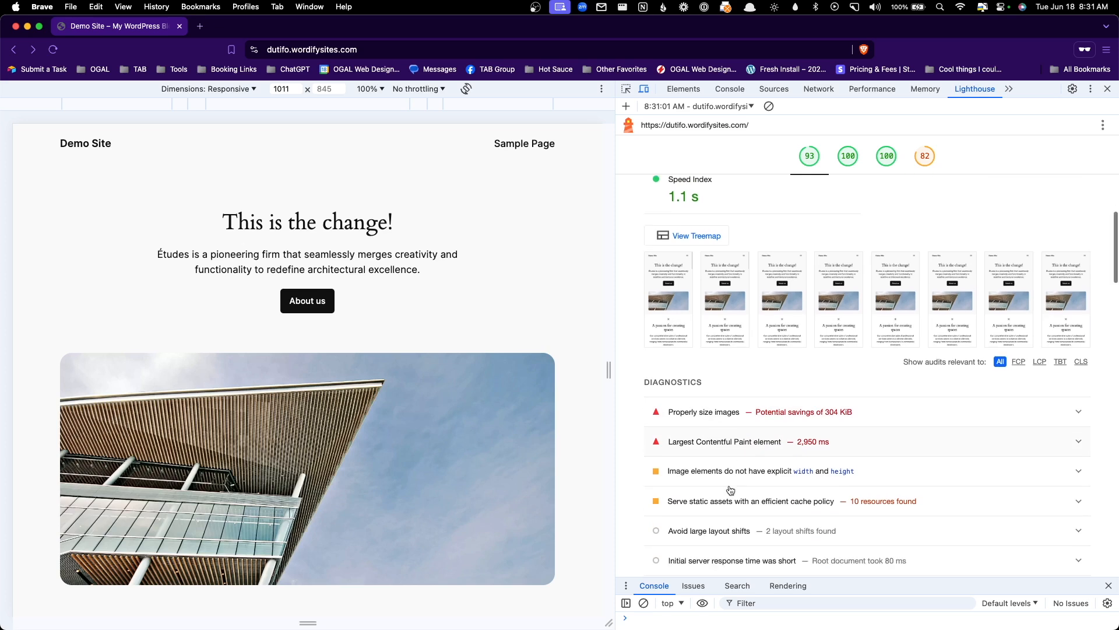
left_click(721, 402)
scroll(762, 433, "down", 1)
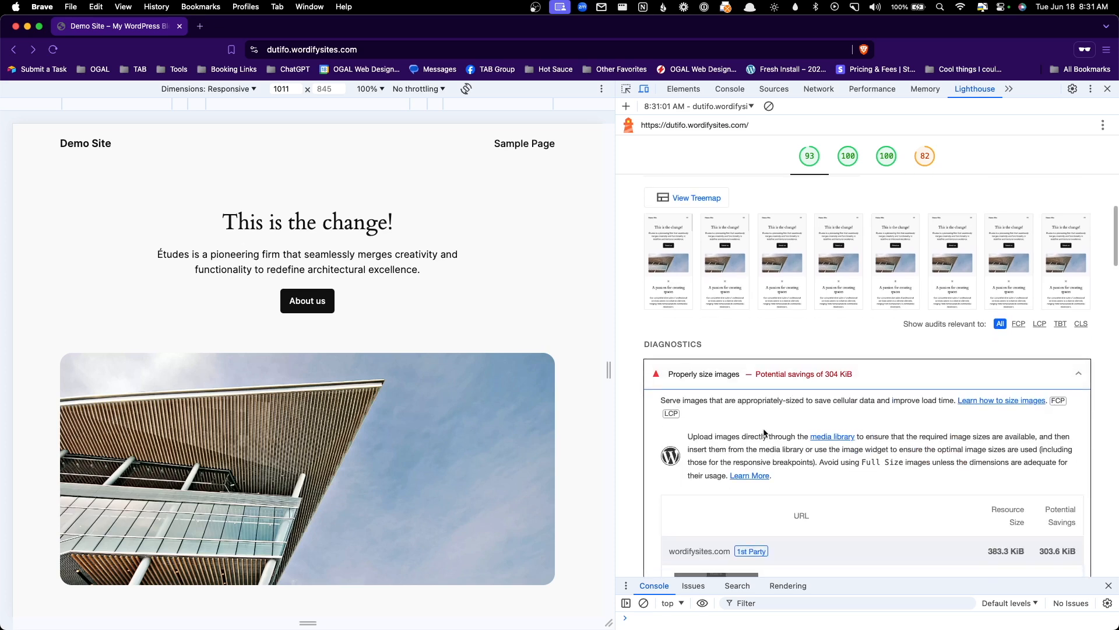
scroll(764, 433, "up", 15)
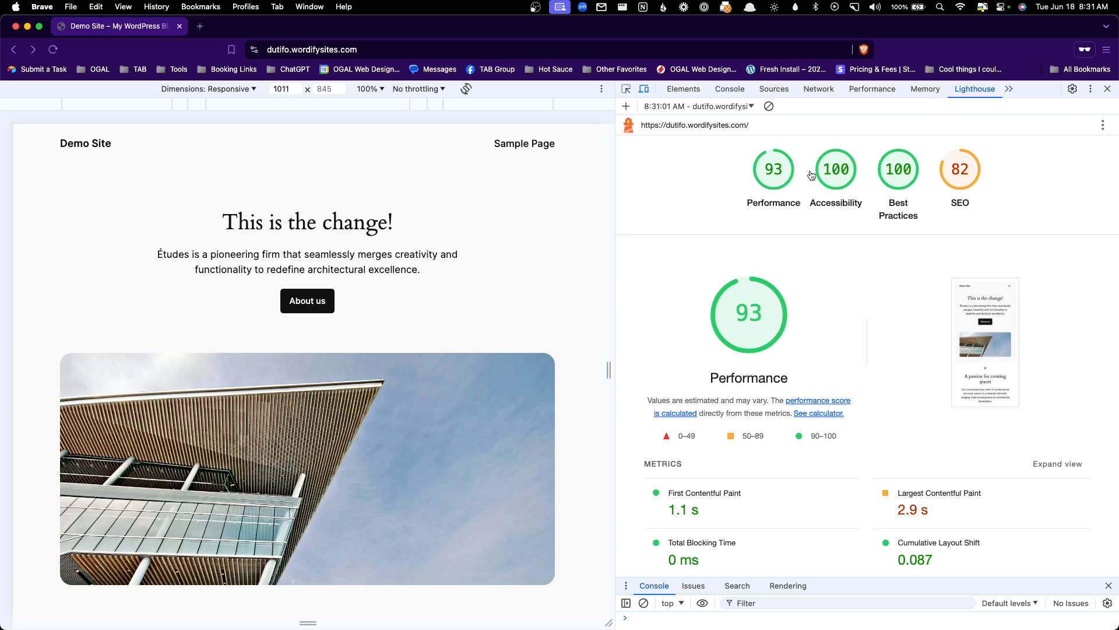
left_click(27, 26)
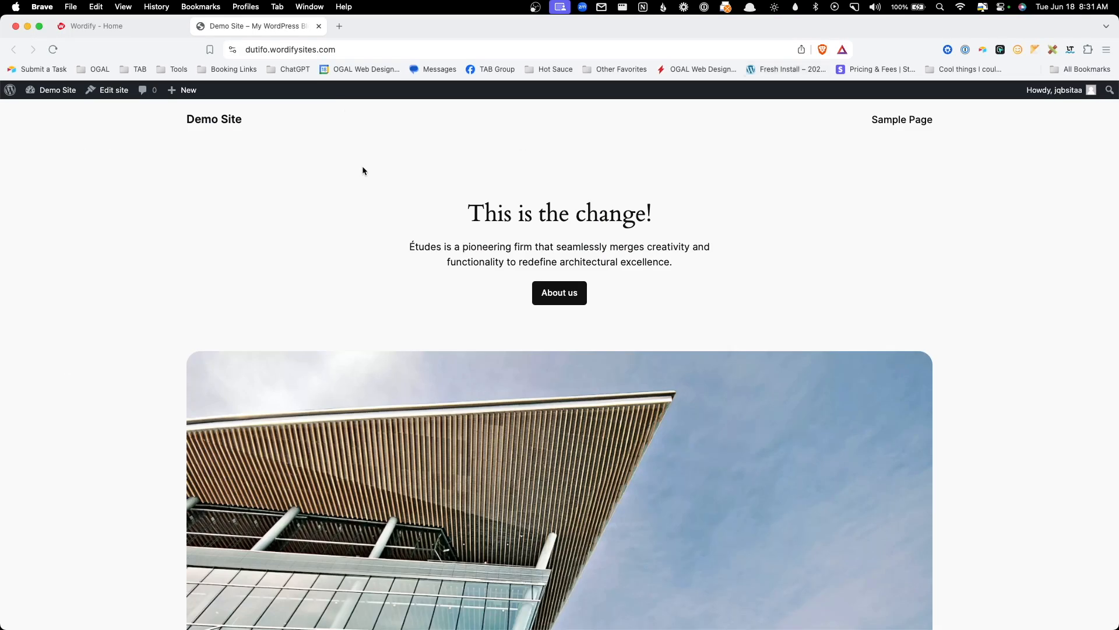
- Create the cdn-dutifo CDN zone for Demo Site under Hosting > CDN
left_click(118, 30)
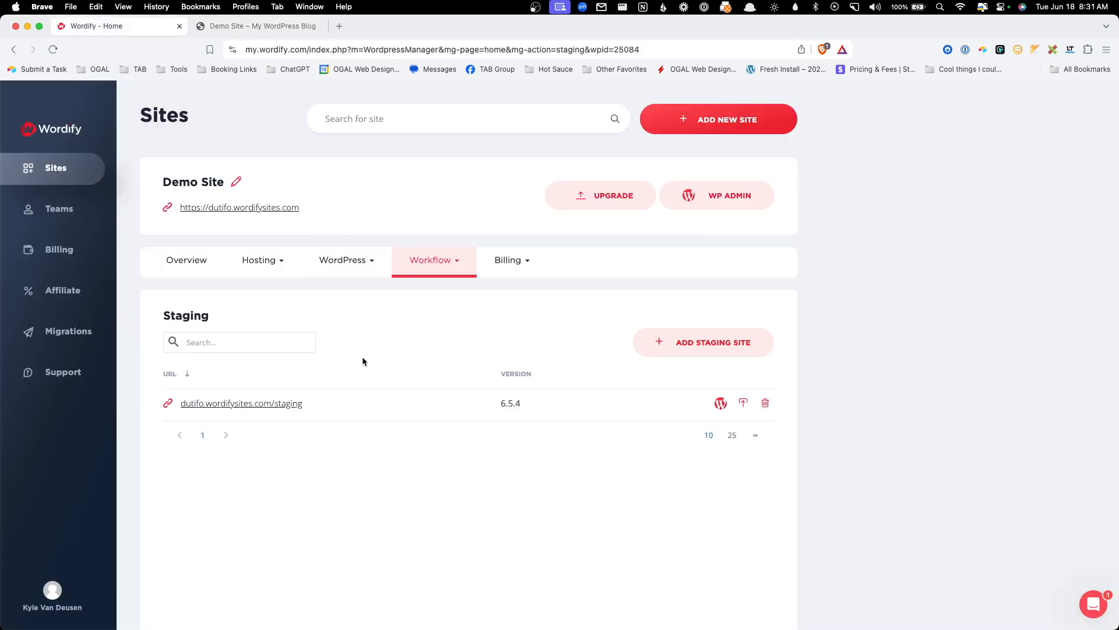
left_click(259, 260)
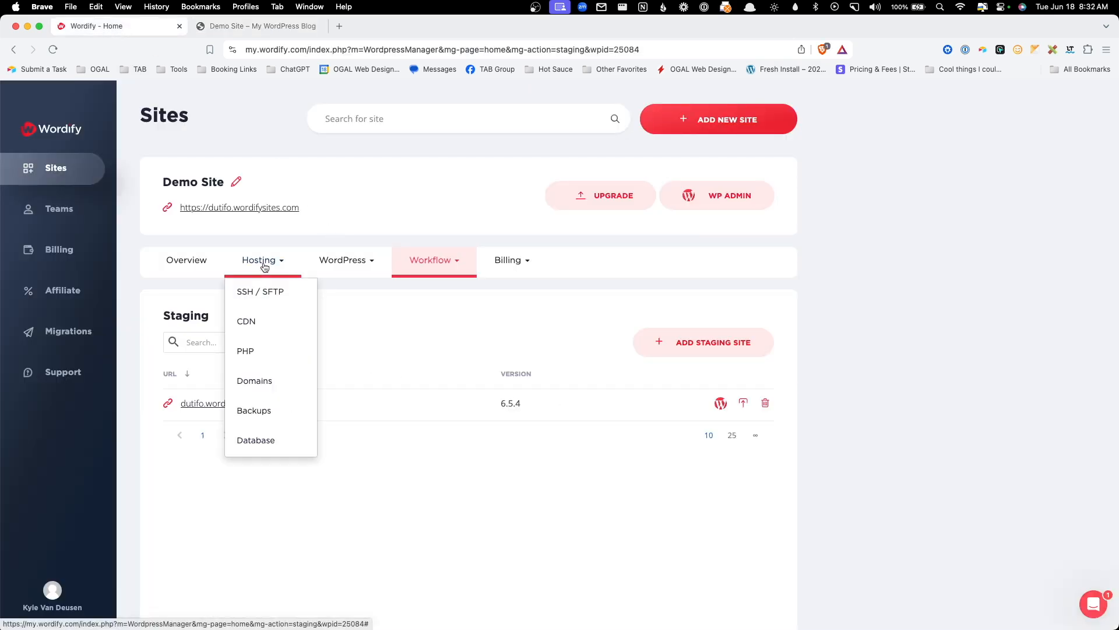
left_click(261, 323)
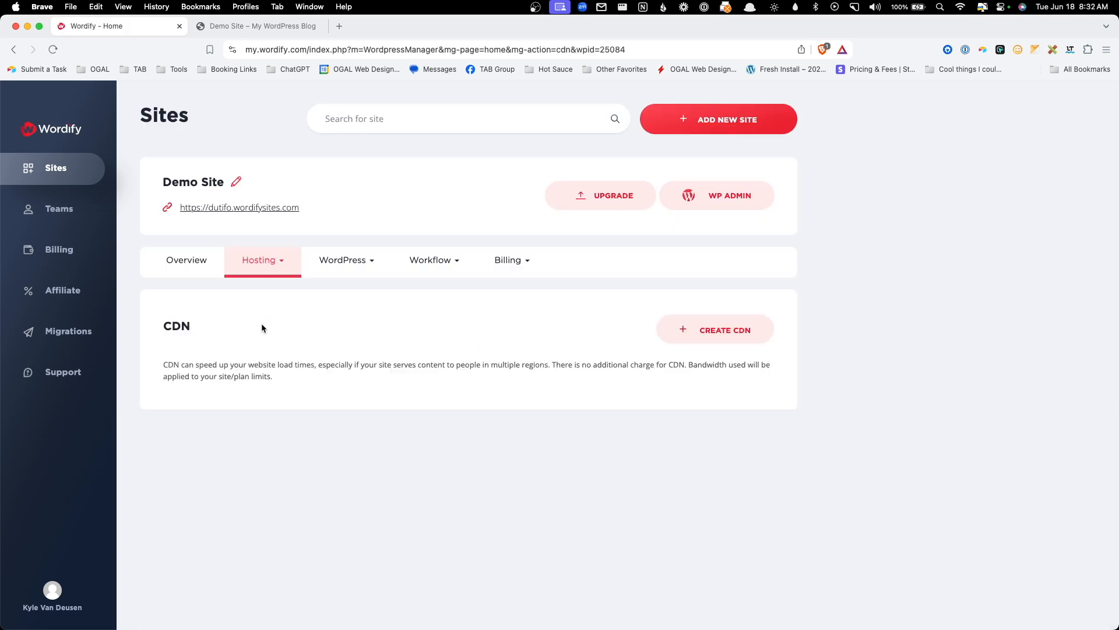
left_click(678, 332)
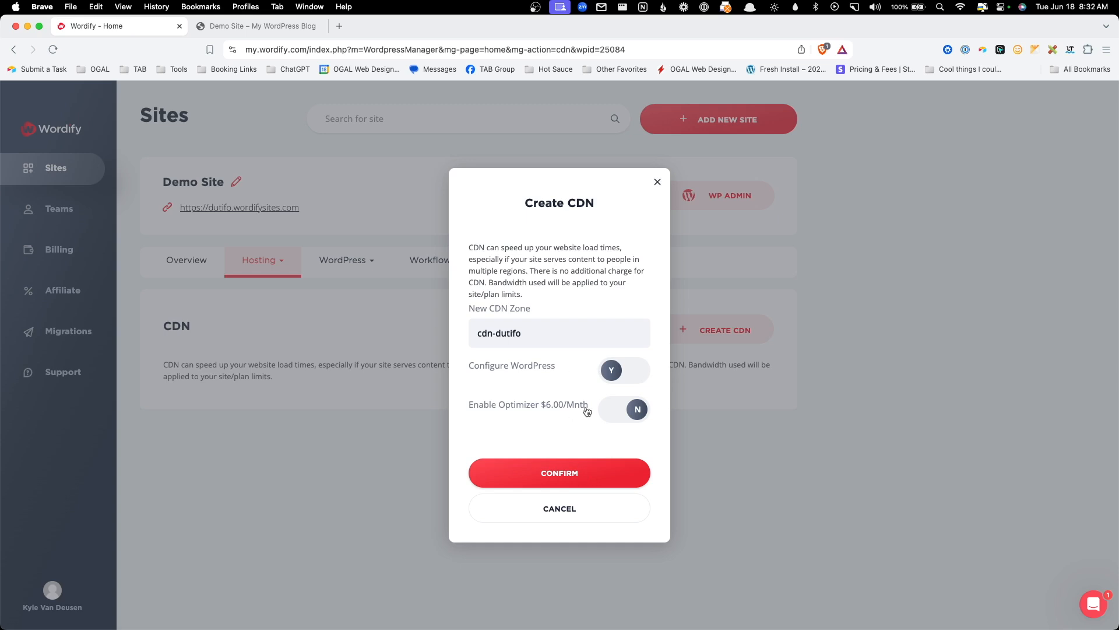
left_click(585, 481)
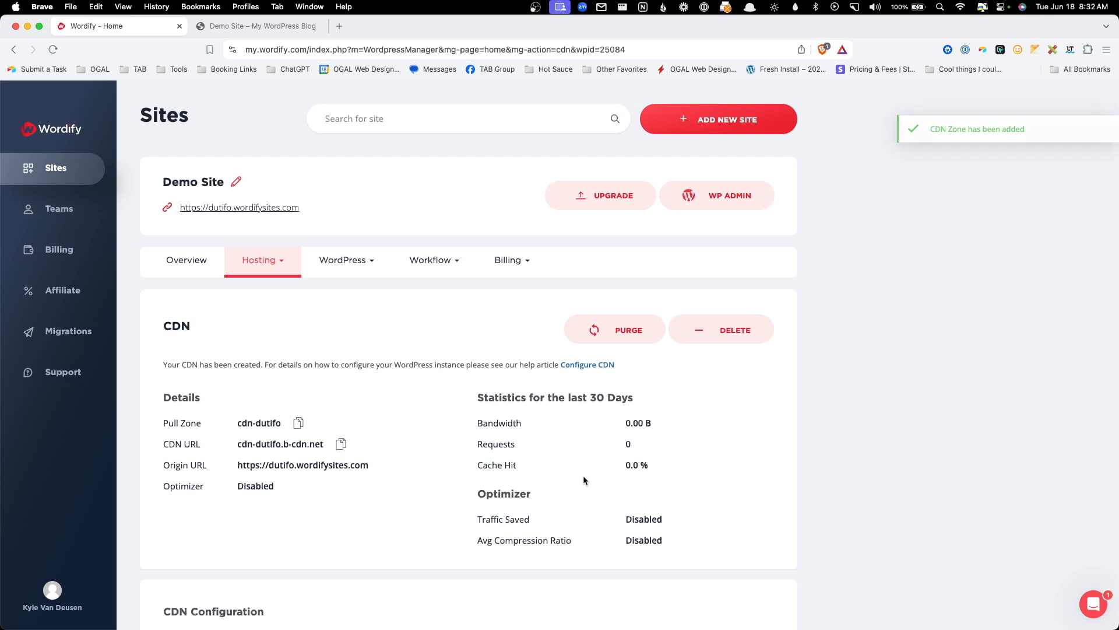
- Review the new CDN settings, optimizer disabled, then bring the Lighthouse report window forward
scroll(584, 481, "down", 1)
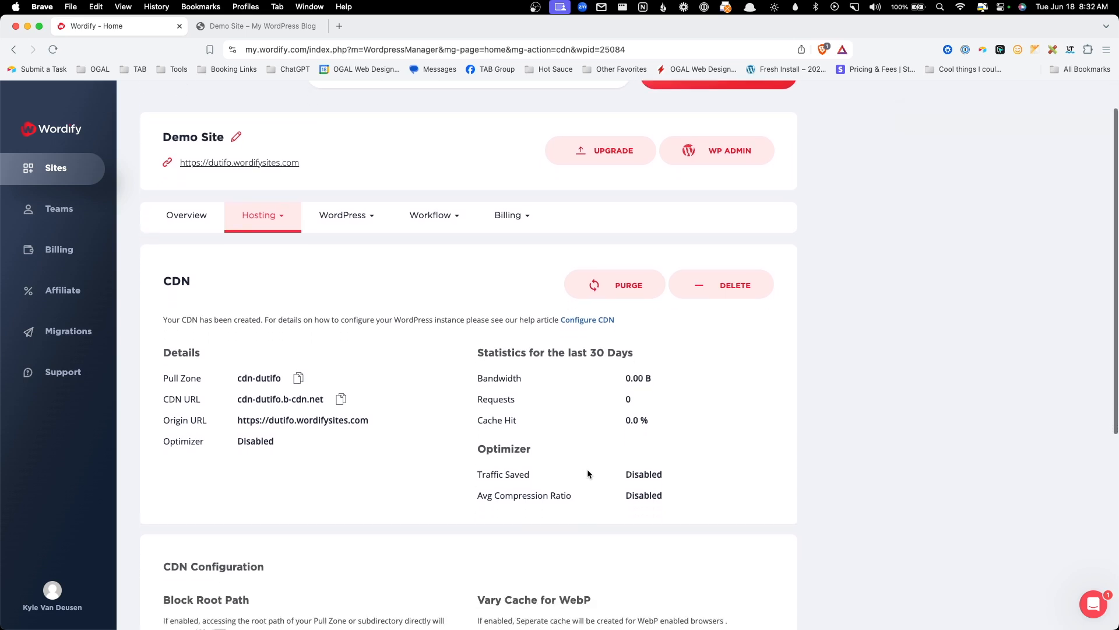
scroll(589, 467, "down", 2)
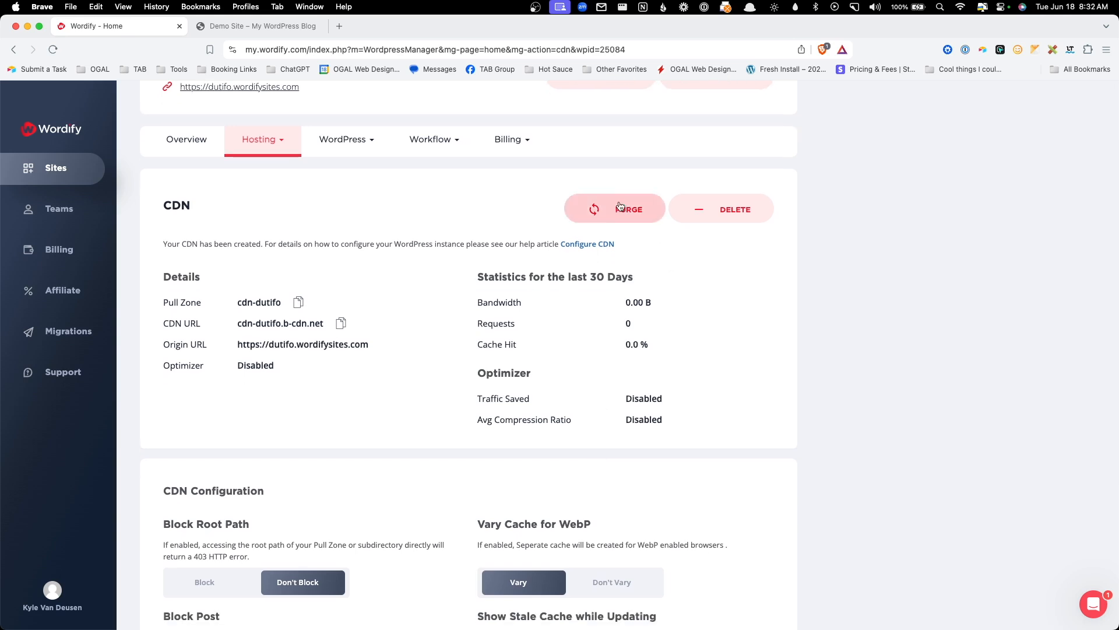
scroll(583, 245, "down", 1)
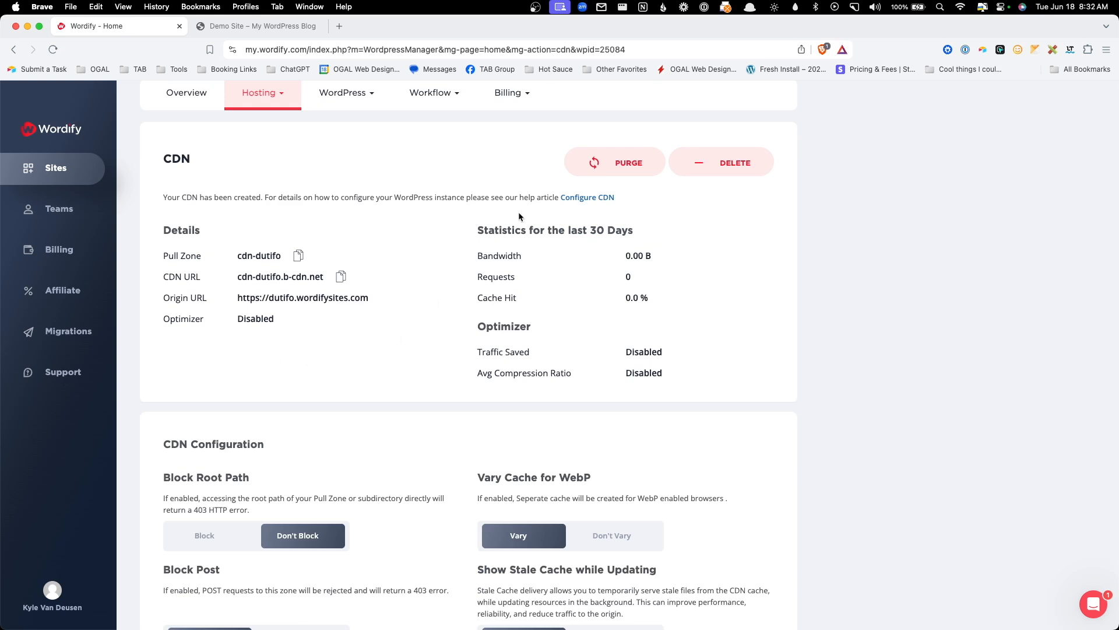
scroll(572, 358, "down", 4)
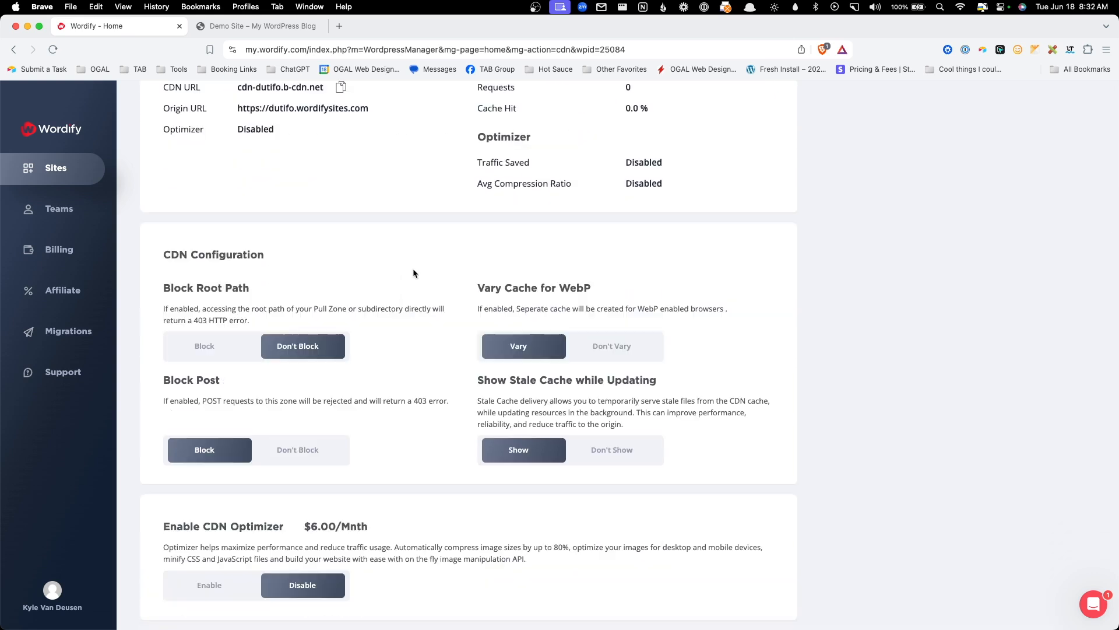
scroll(415, 274, "down", 1)
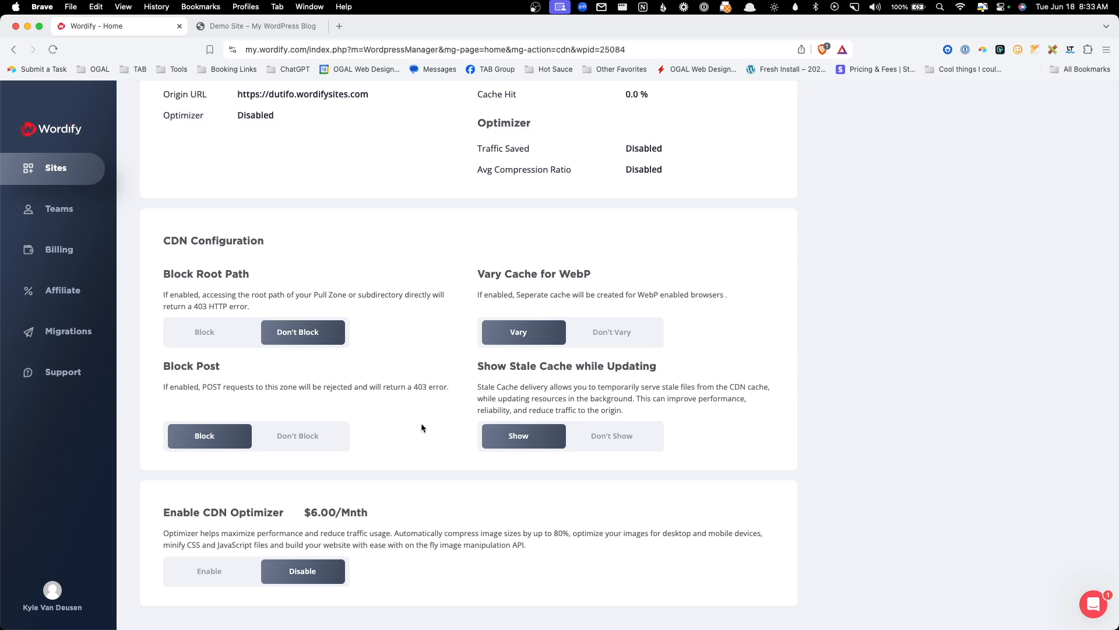
key("super+grave")
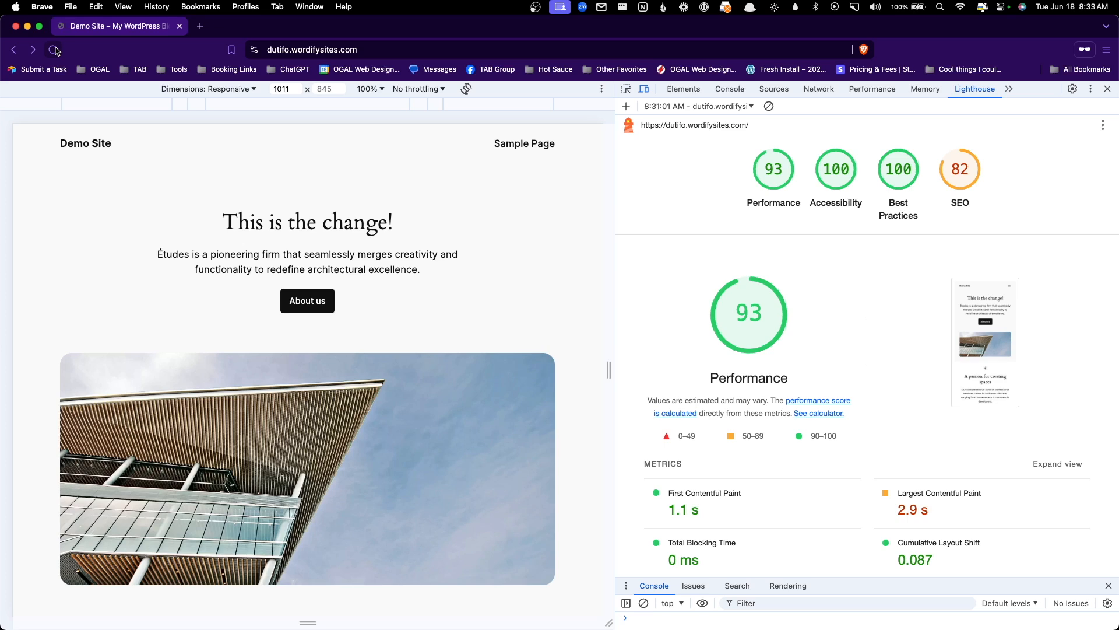
- Reload the live page and start a new Lighthouse page-load report
left_click(53, 50)
left_click(721, 106)
left_click(720, 116)
left_click(1086, 145)
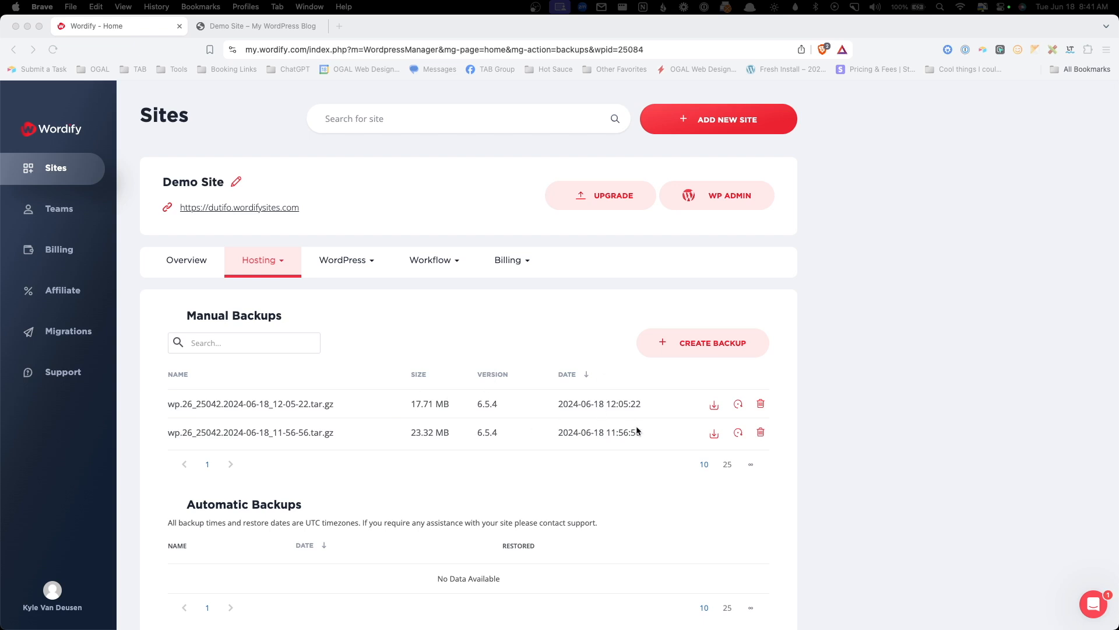
- Bring the Wordify window back into focus and scroll down the page
left_click(714, 409)
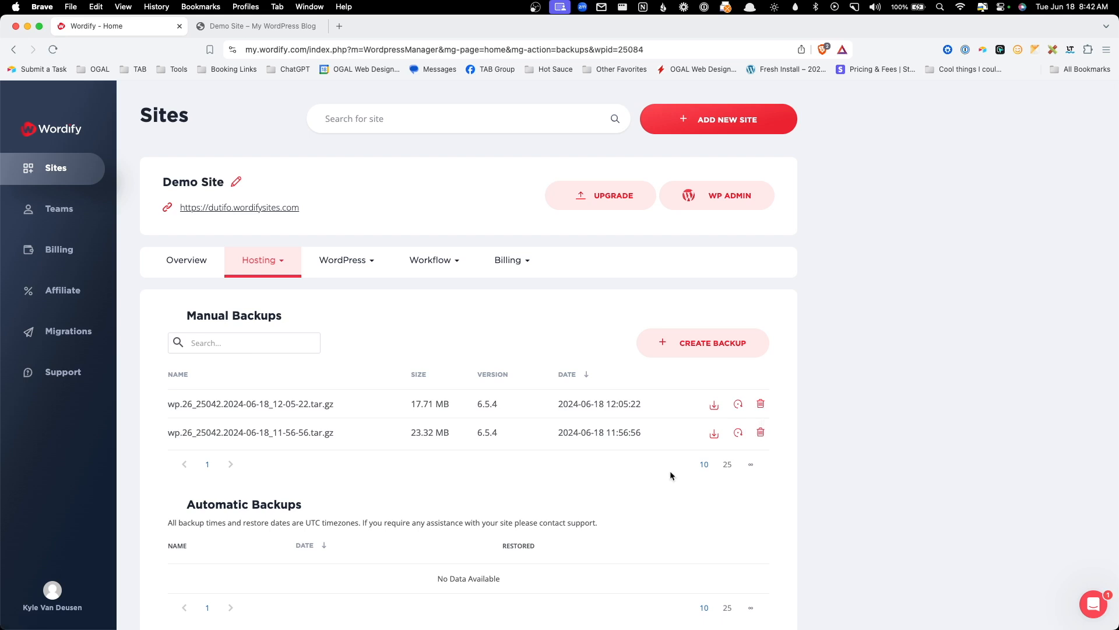
scroll(670, 476, "down", 1)
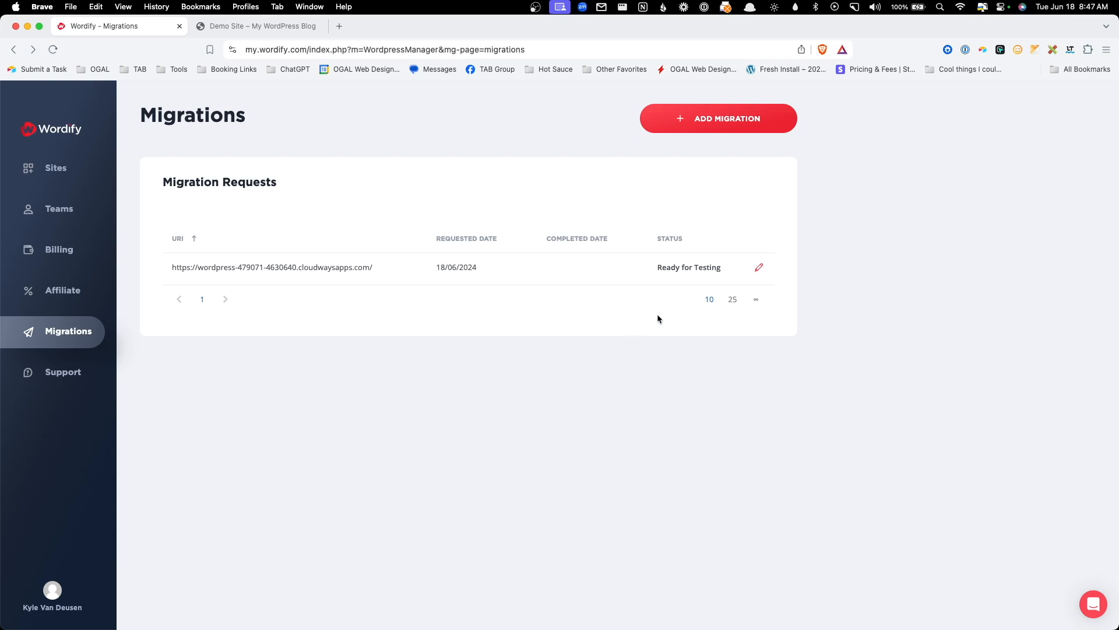
- Open the Ready for Testing migration request's details and scroll to its Temp Url
left_click_drag(648, 268, 722, 265)
left_click(724, 267)
left_click(759, 270)
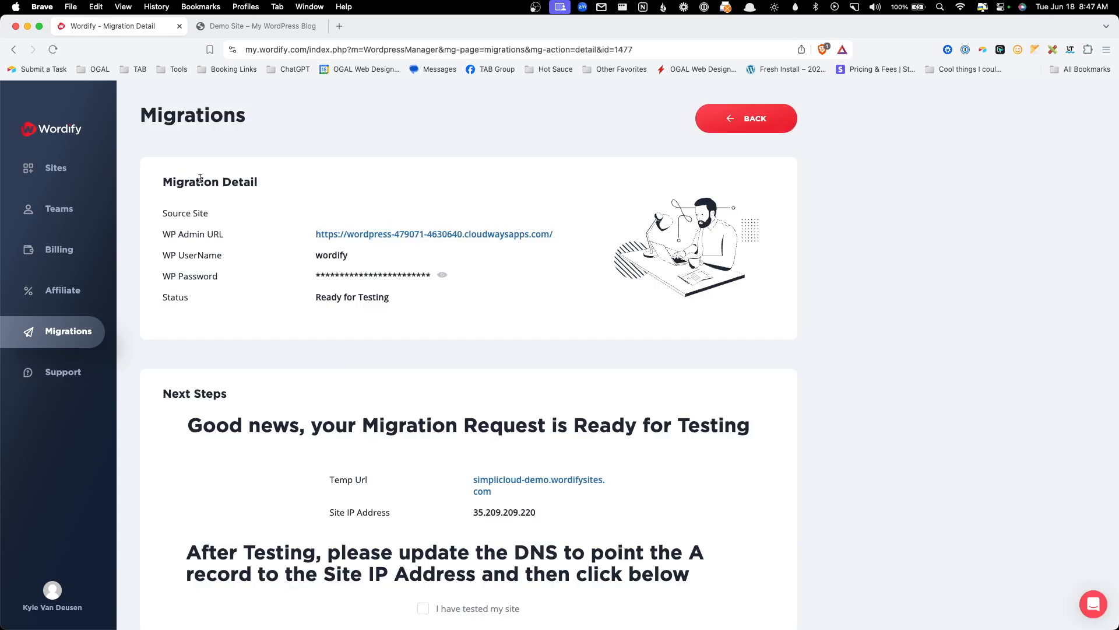
scroll(252, 288, "down", 1)
scroll(257, 303, "down", 3)
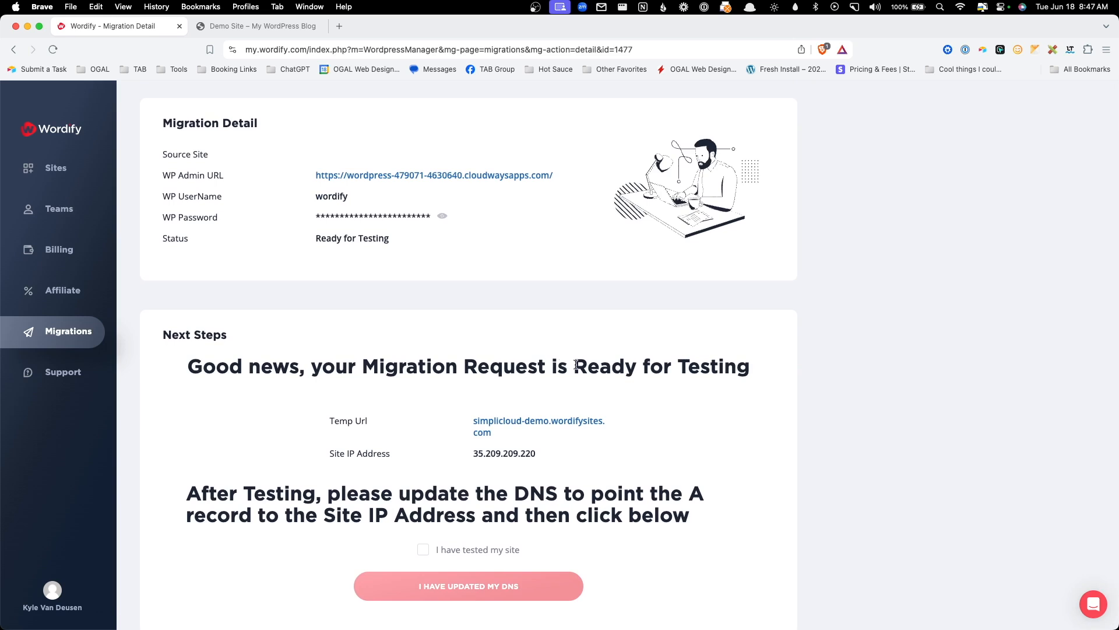
left_click_drag(331, 421, 377, 421)
left_click(377, 421)
- Preview the migrated site at simplicloud-demo.wordifysites.com, including its Features page, then return to Migration Detail
scroll(402, 446, "down", 1)
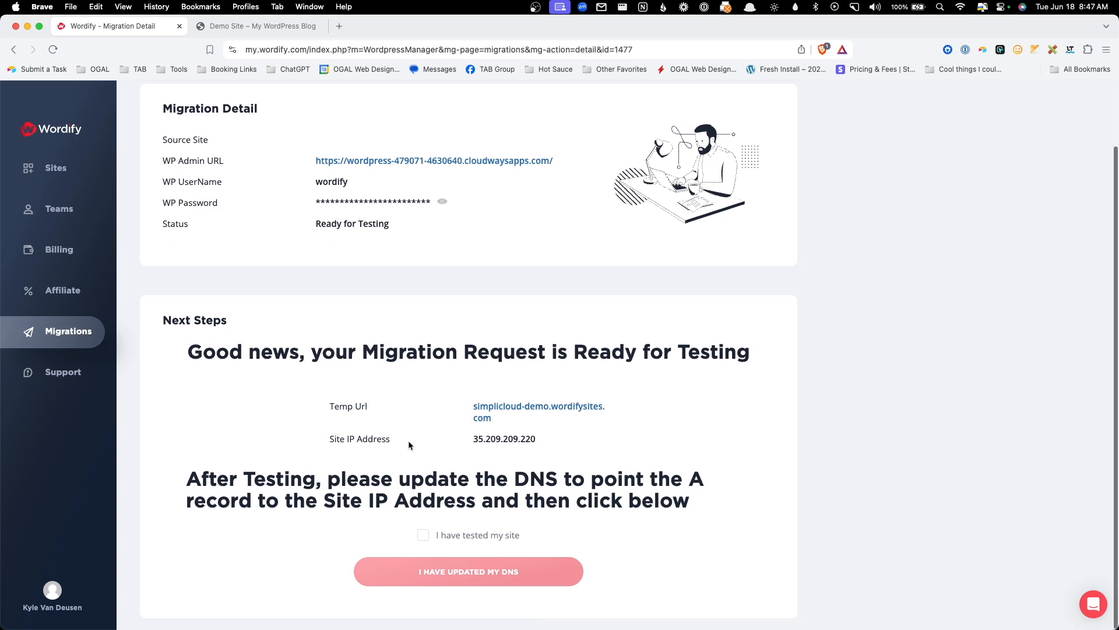
left_click(480, 409)
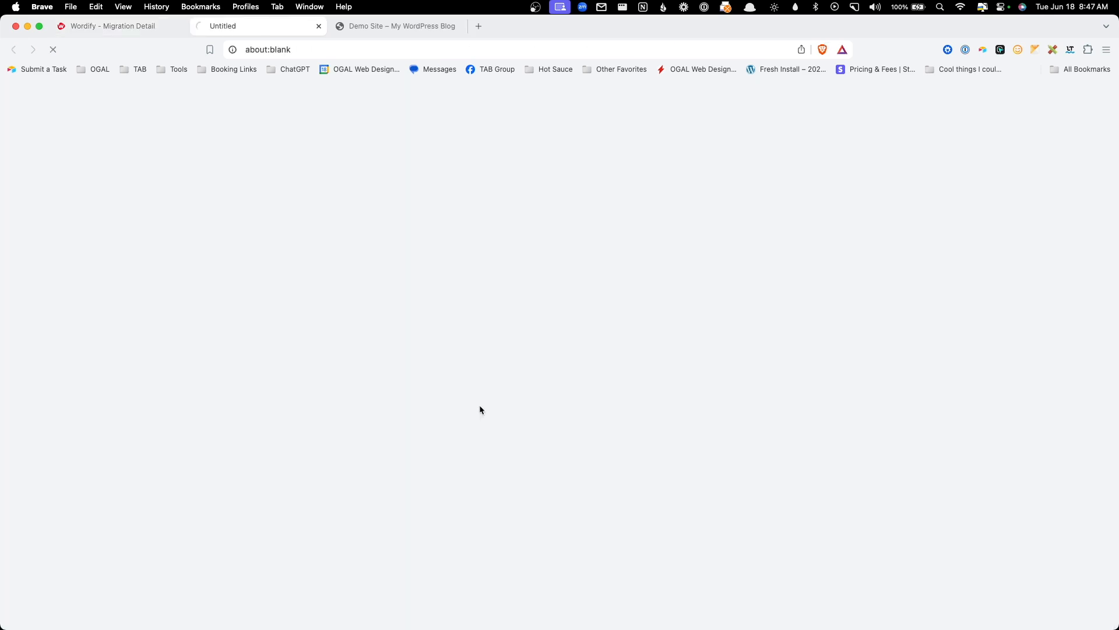
scroll(744, 270, "down", 10)
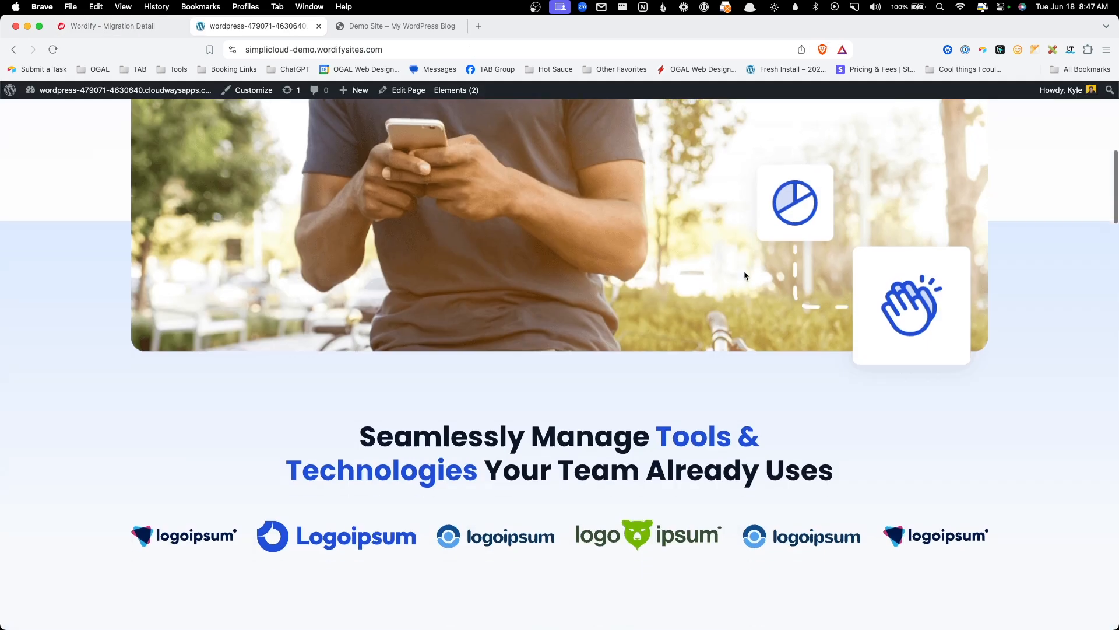
scroll(744, 271, "down", 10)
scroll(744, 270, "up", 20)
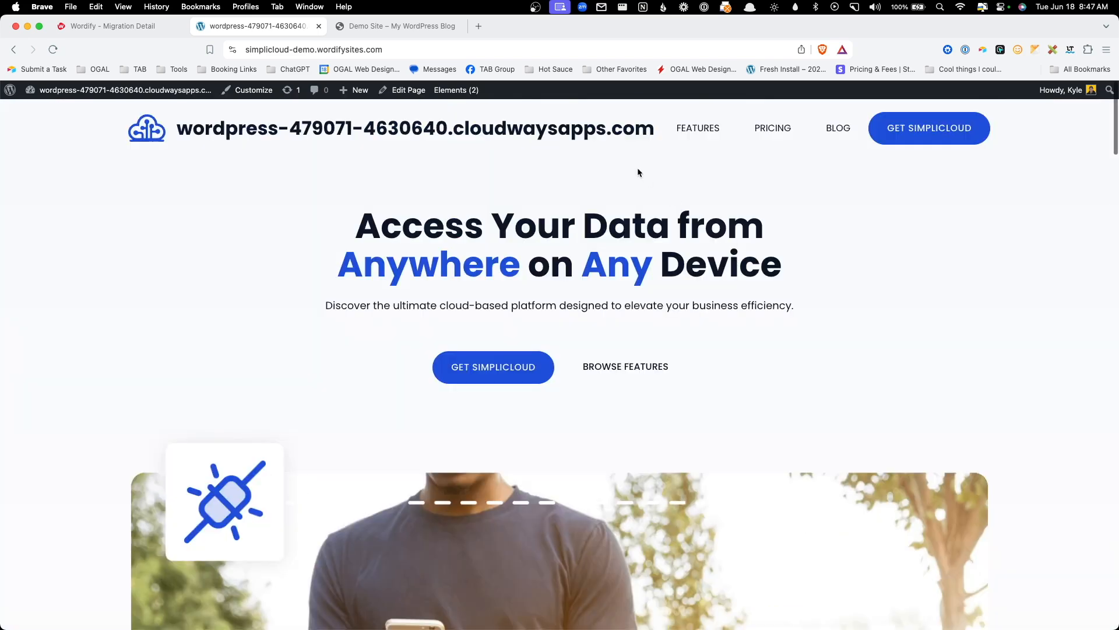
left_click(696, 129)
scroll(818, 310, "down", 9)
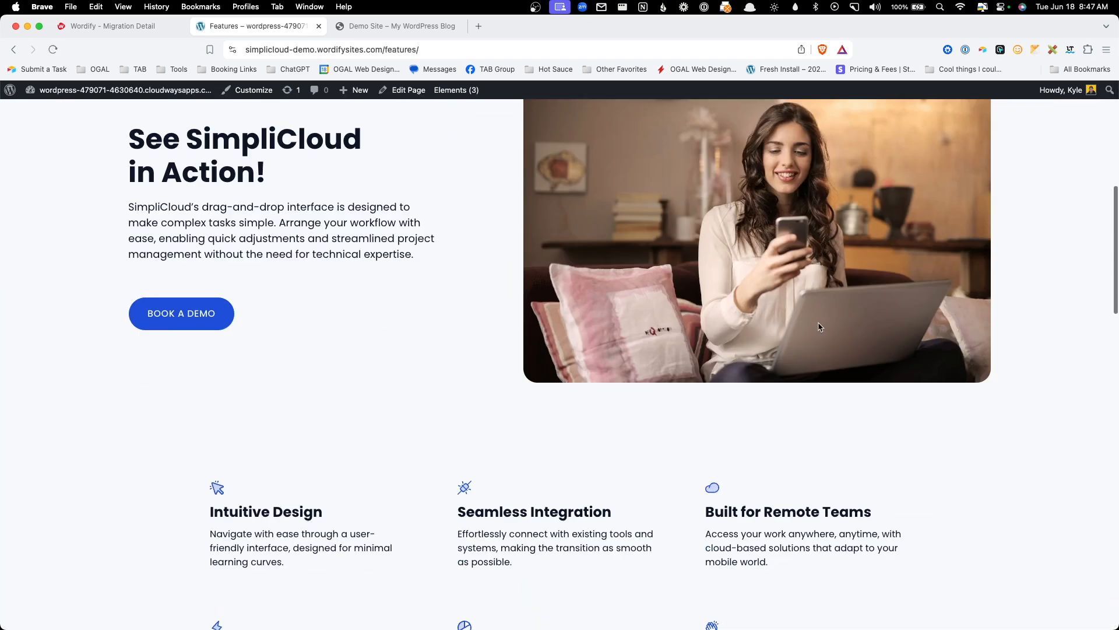
scroll(816, 318, "up", 9)
left_click(146, 28)
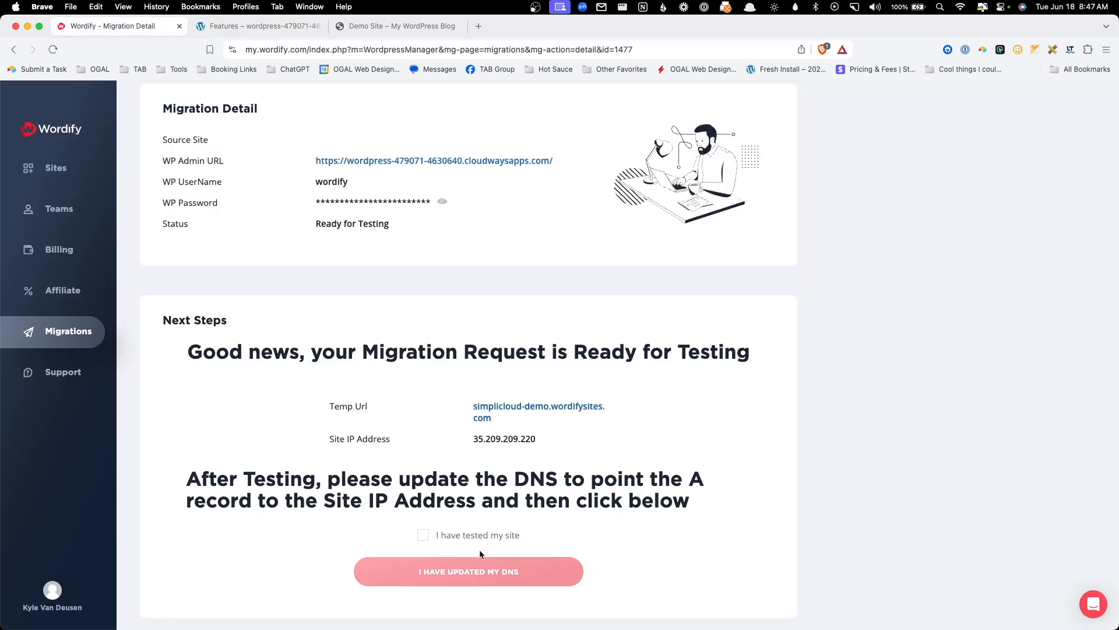
- Confirm the site was tested and mark DNS as updated, then return to the Sites list
left_click(445, 539)
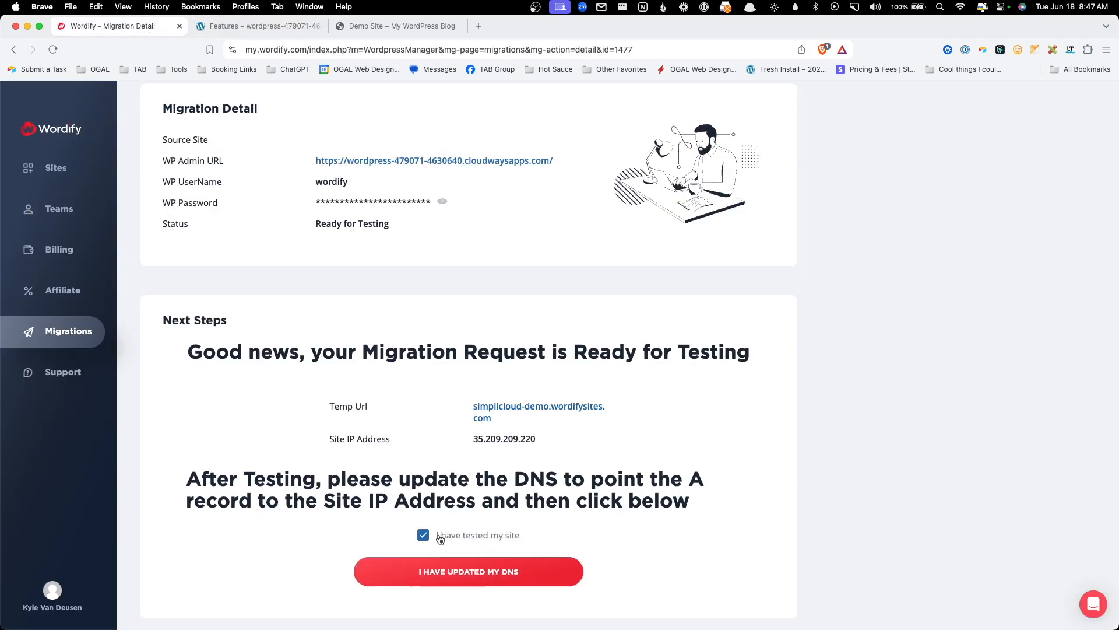
left_click(532, 574)
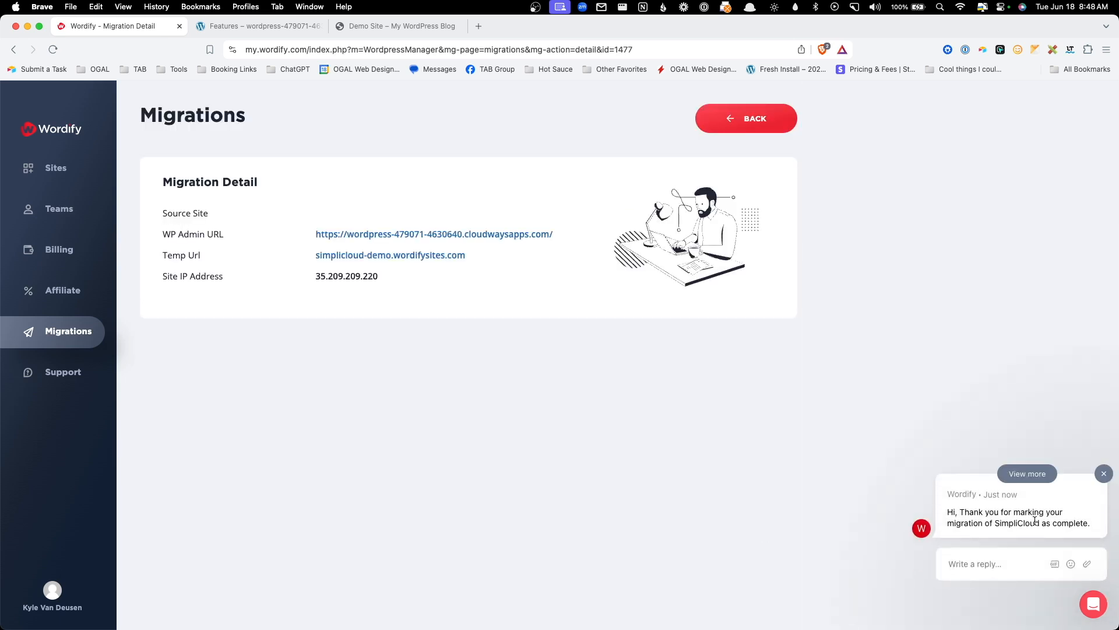
left_click(1025, 482)
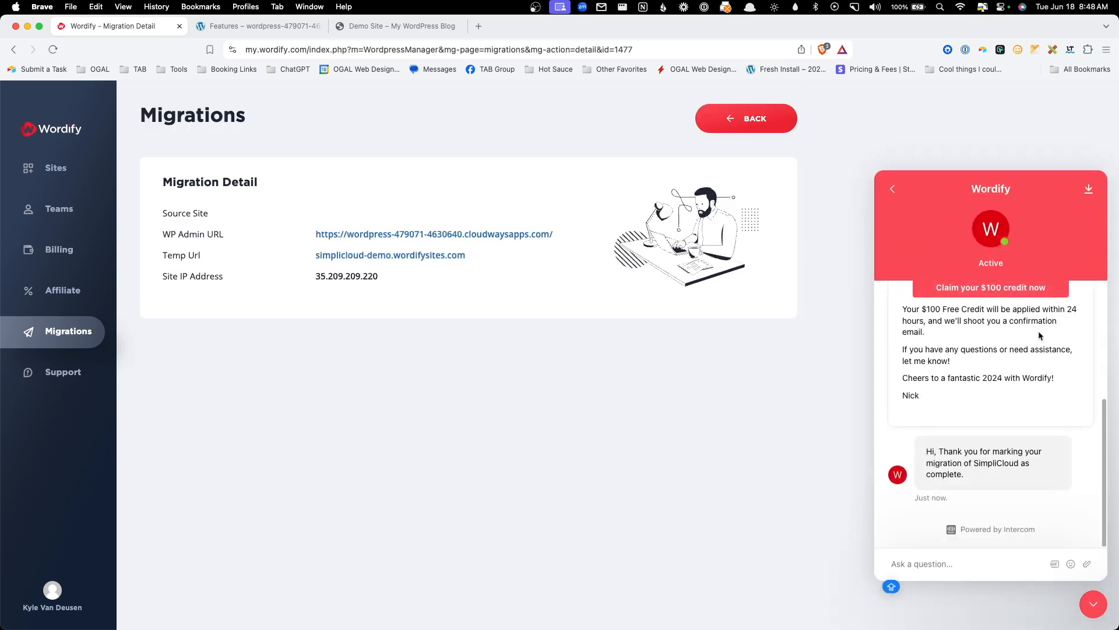
left_click(1080, 600)
left_click(50, 174)
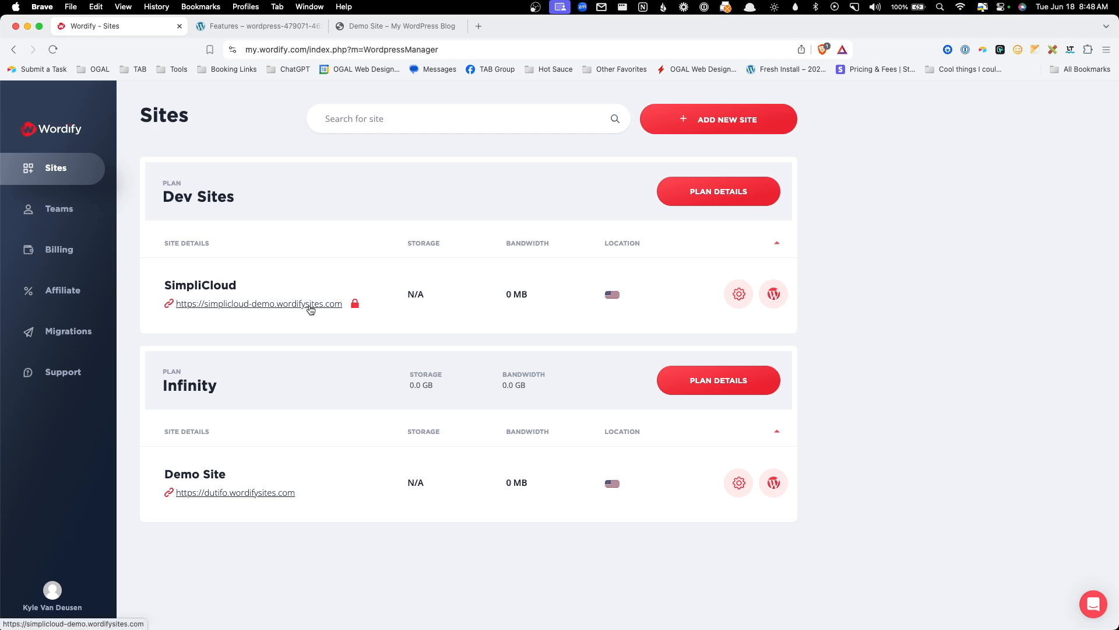
- Open the SimpliCloud site in a new tab, then return to the Wordify Sites list
left_click(310, 309)
scroll(494, 307, "down", 5)
scroll(494, 307, "up", 5)
key("ctrl+shift+Tab")
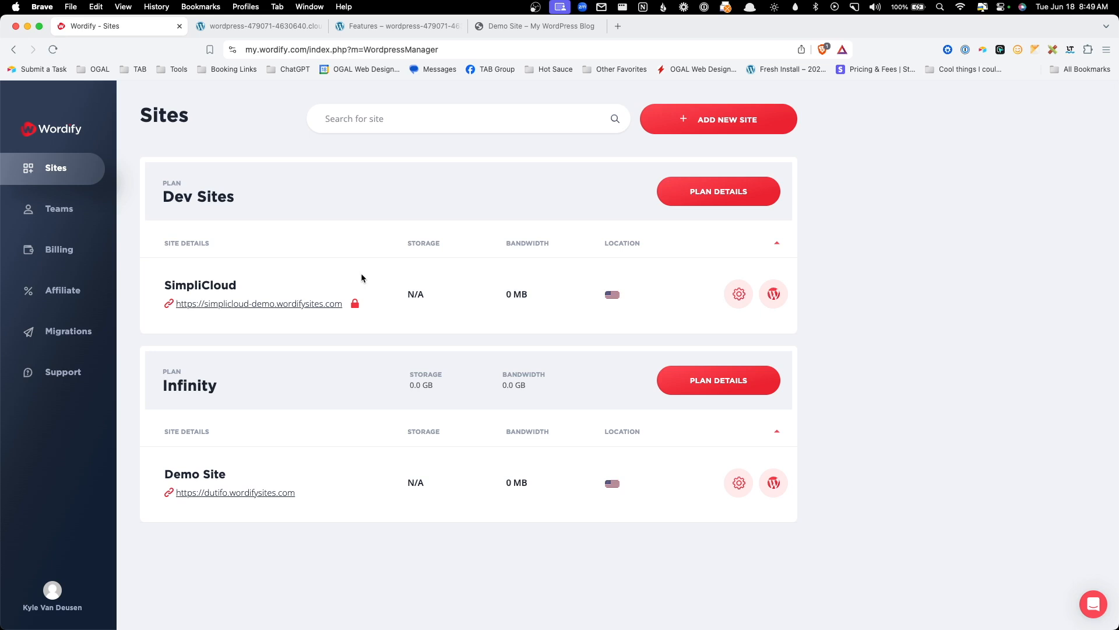
- Add SimpliCloud to the existing WP Infinity plan, then reopen its temporary address from Sites
left_click(739, 294)
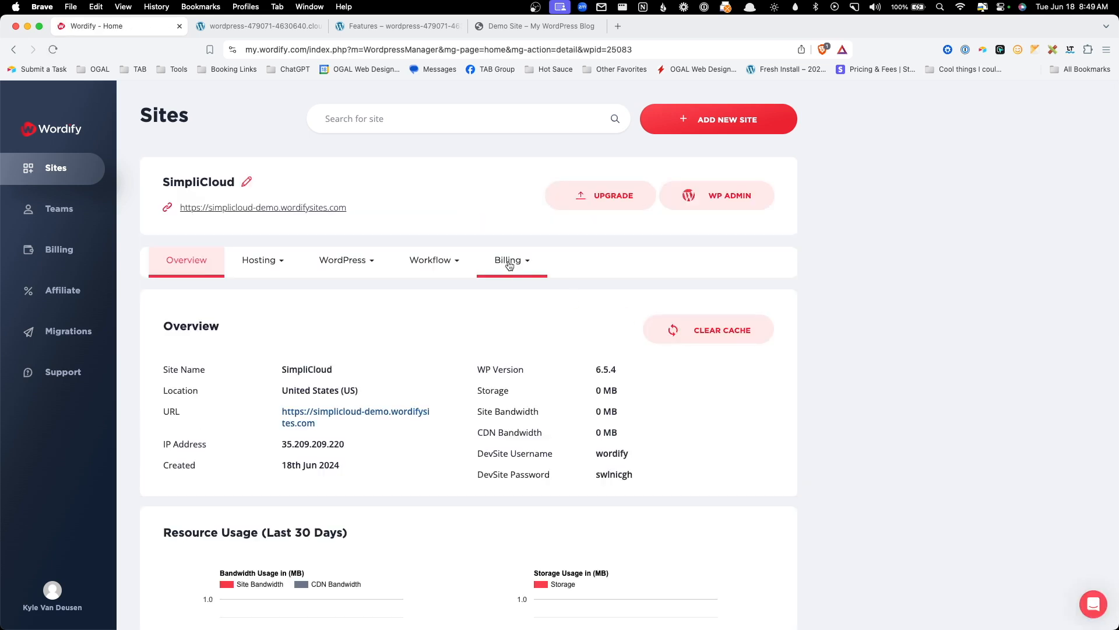
left_click(509, 262)
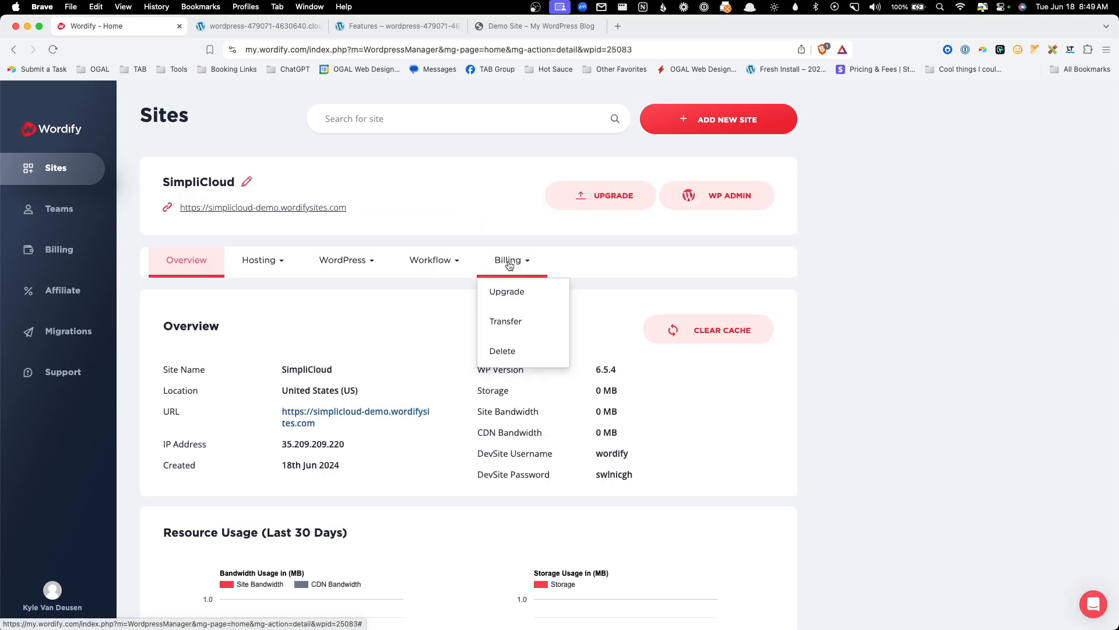
left_click(514, 291)
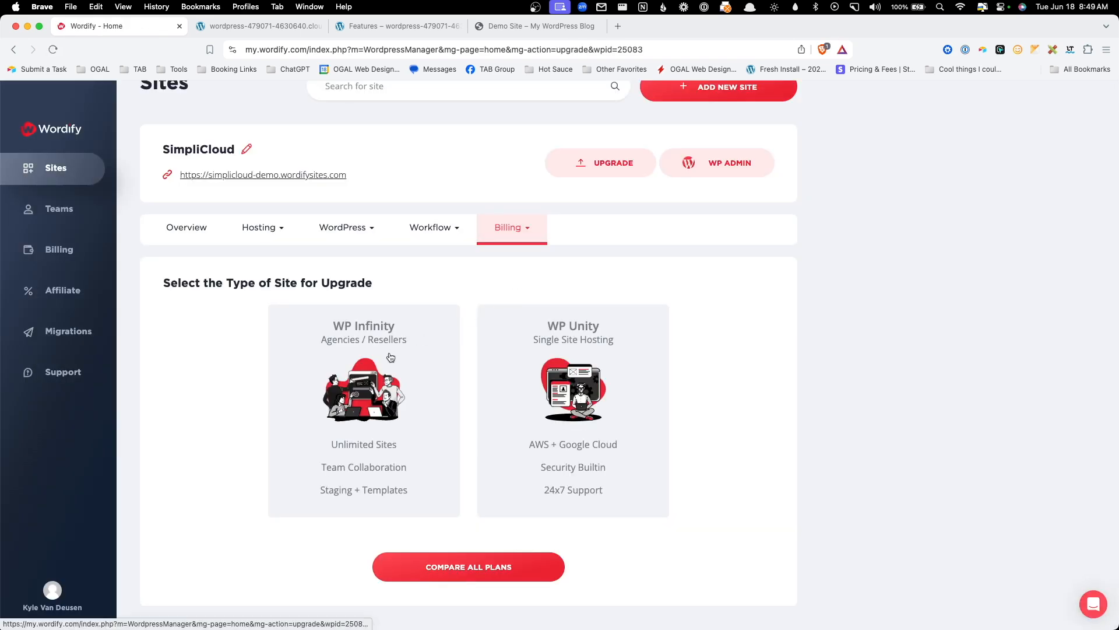
left_click(391, 358)
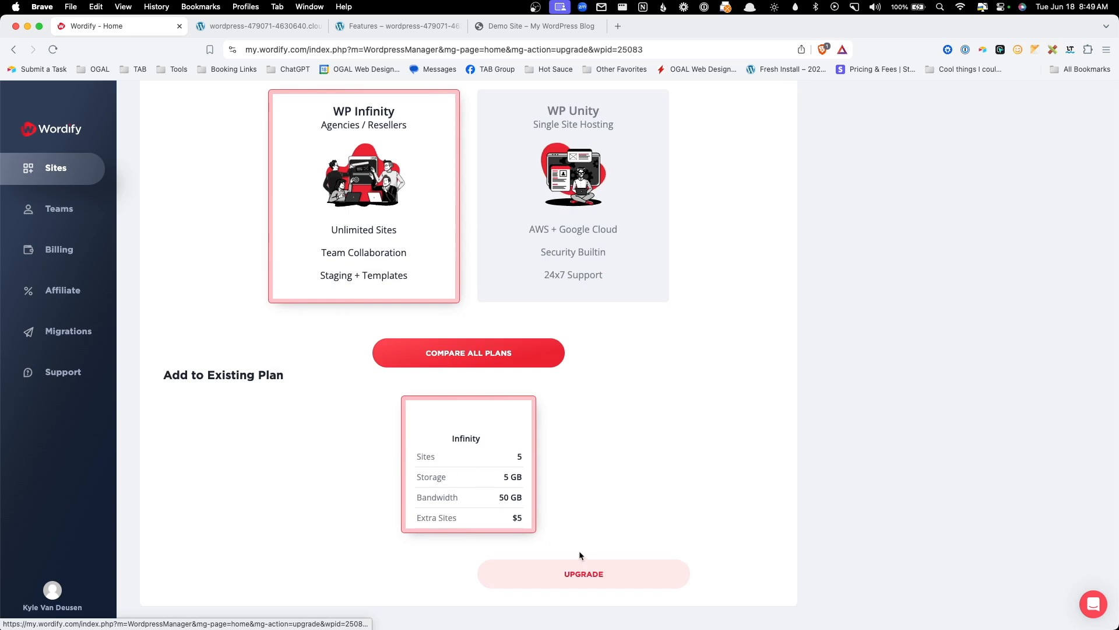
left_click(583, 571)
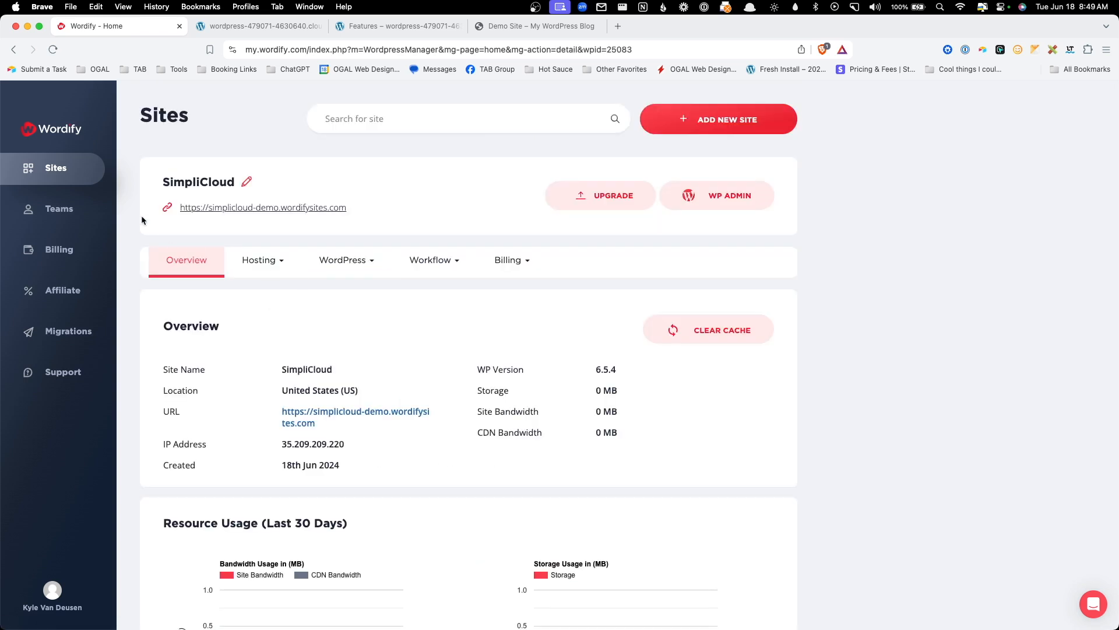
left_click(60, 169)
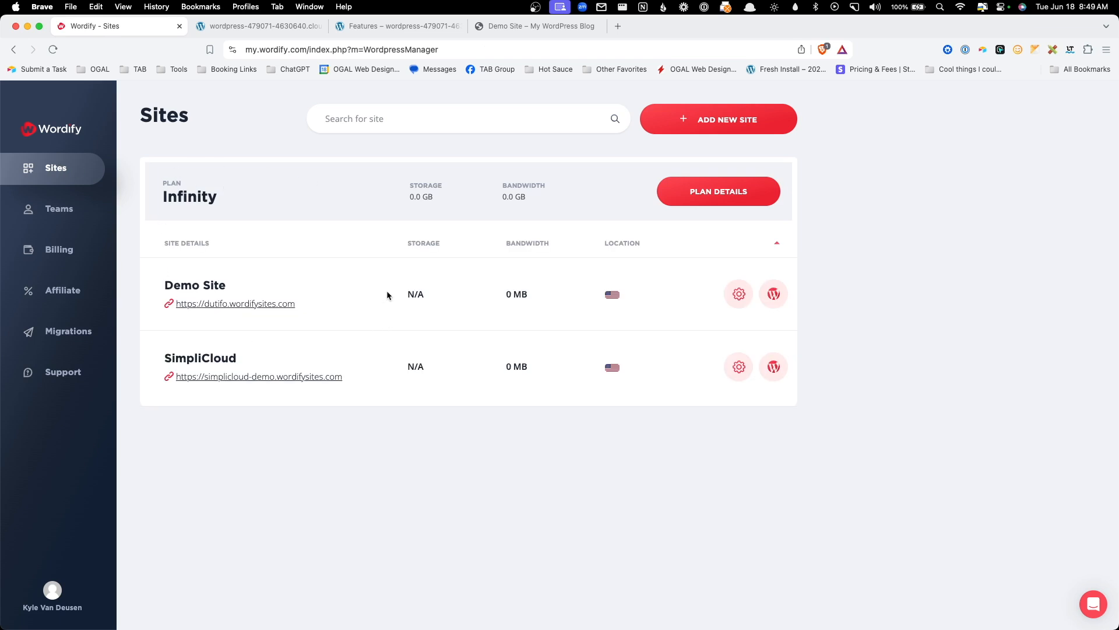
left_click(304, 376)
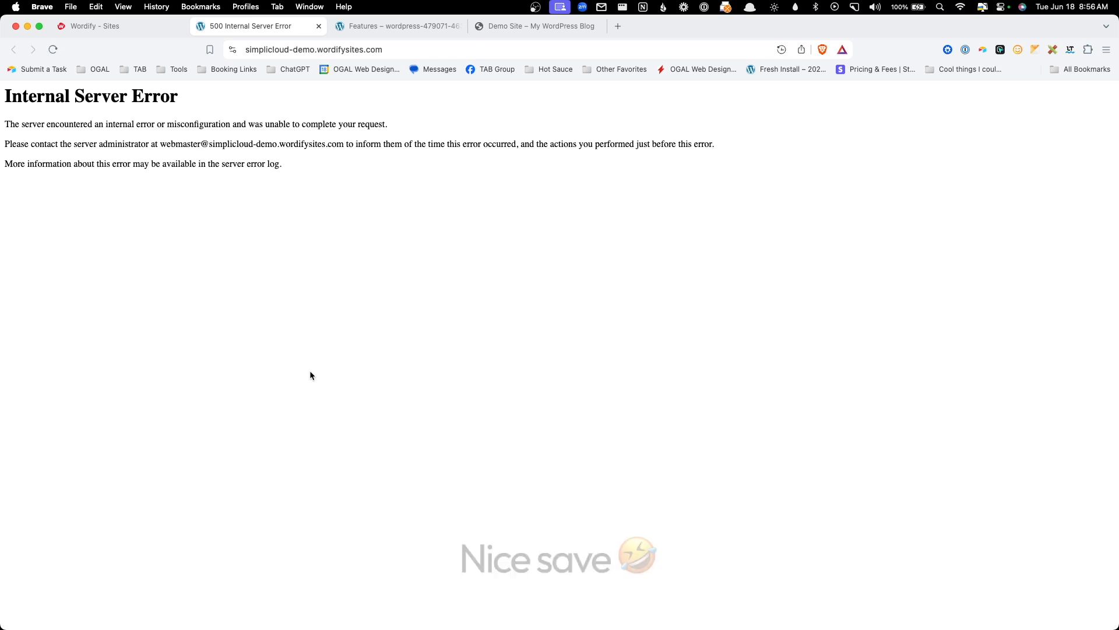
- Start a new 'Ask a question' conversation in Wordify's support chat
left_click(146, 30)
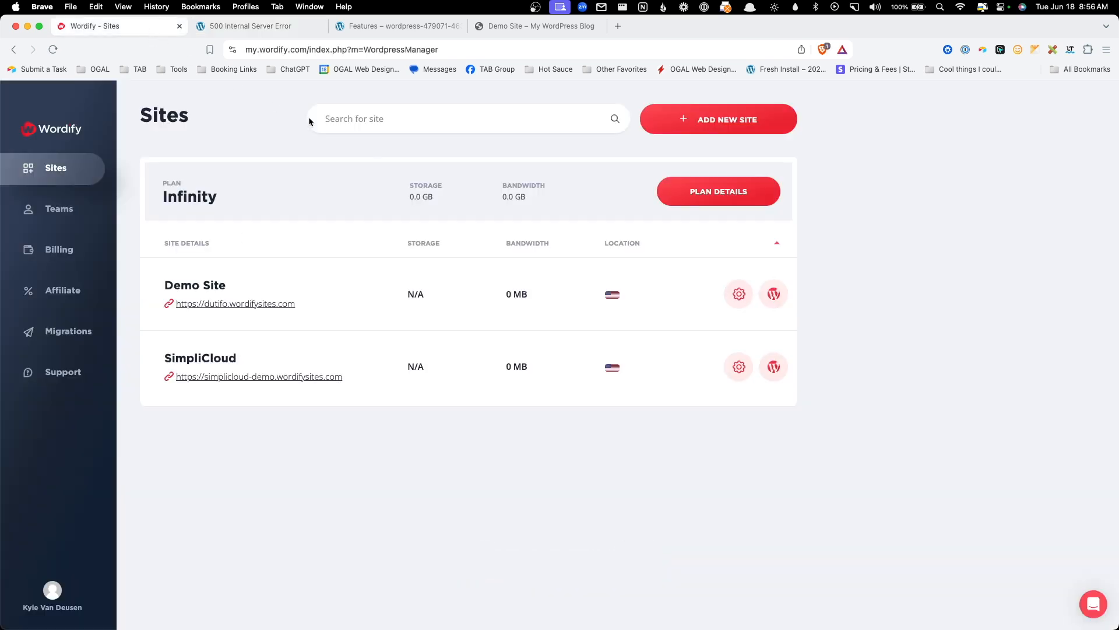
left_click(1104, 606)
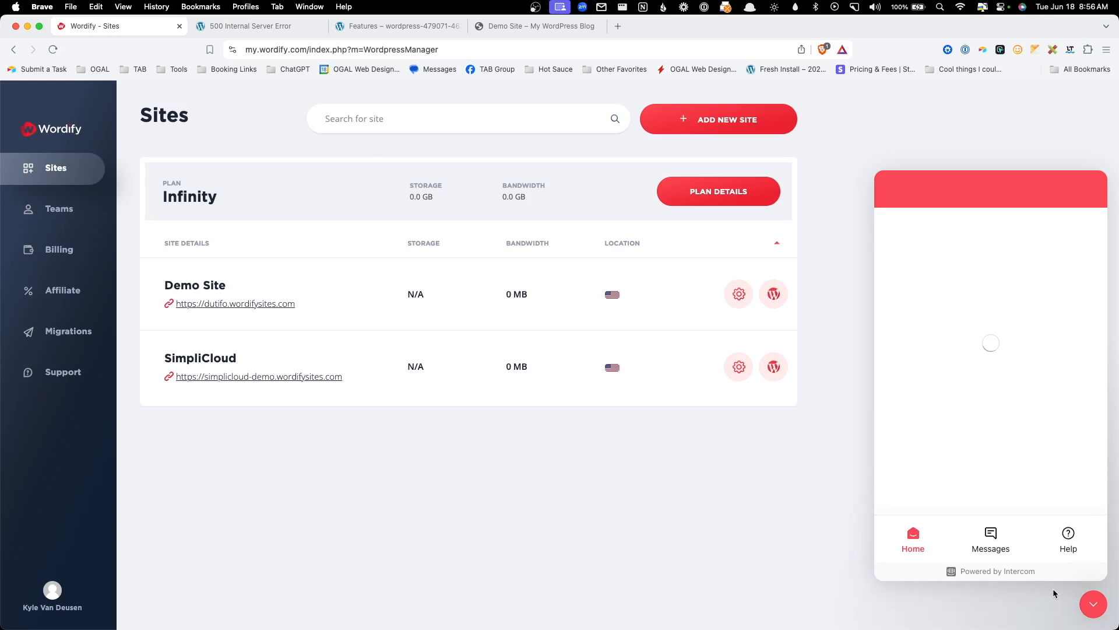
left_click(986, 531)
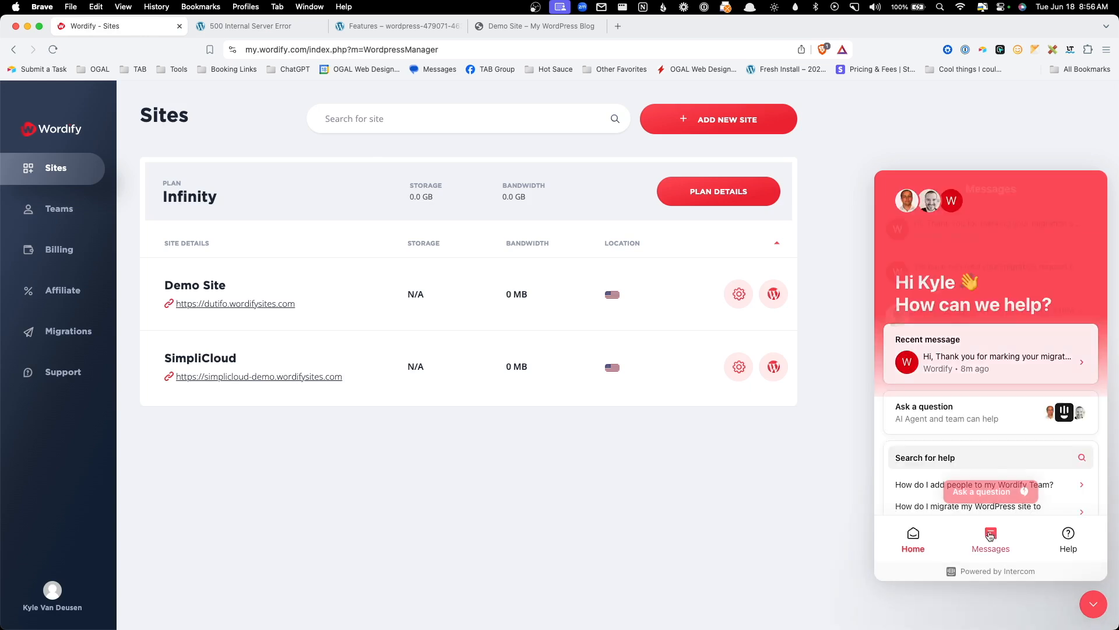
left_click(987, 494)
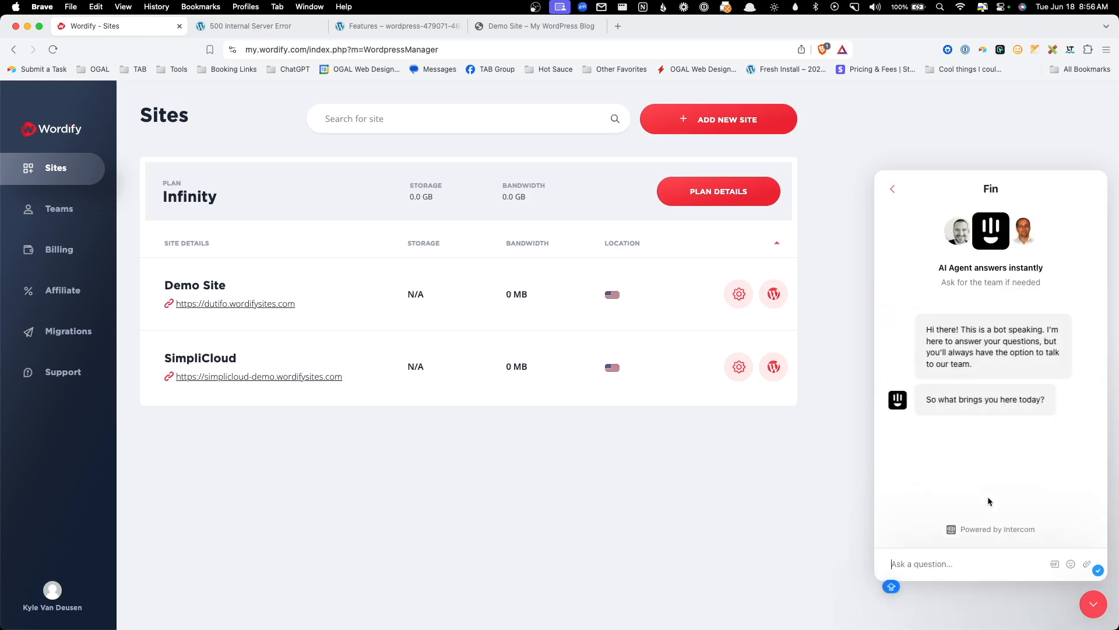
- Send the pasted SimpliCloud 500 error message and ask to talk to a person
type("I just moved a site from my DevPlan to my Infinity plan — still using the temporary (Woridfy-generated) URL, but now I'm getting a 500 Internal Server Error when I try to visit the site.  I did ignore the warning about updating my DNS since I wasn't actually pointing a domain, but it seems I've made an error.")
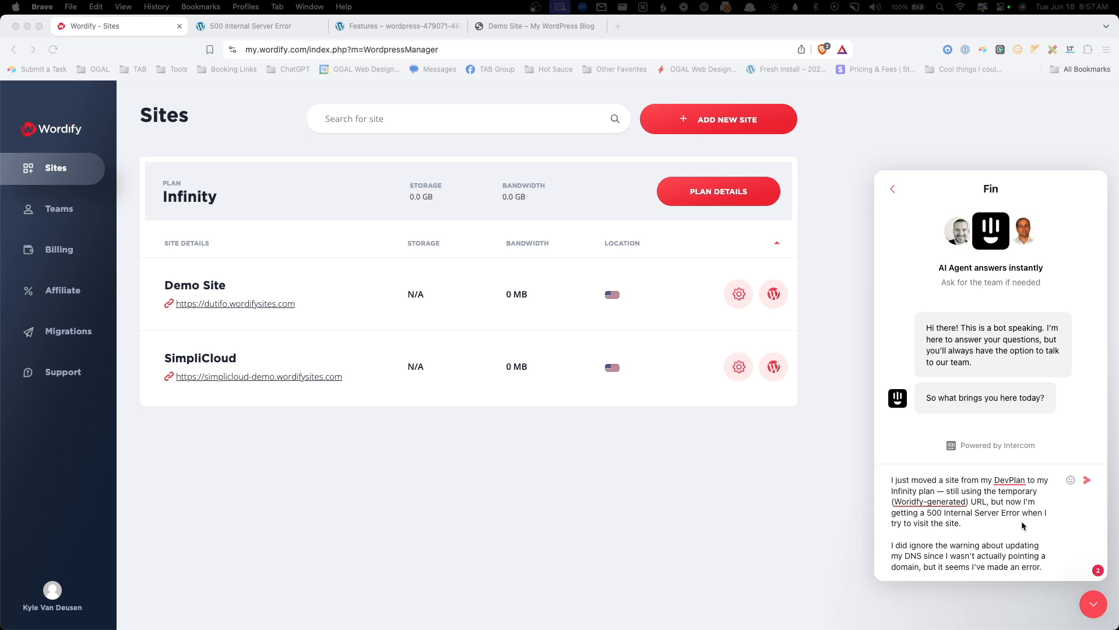
scroll(1021, 520, "down", 1)
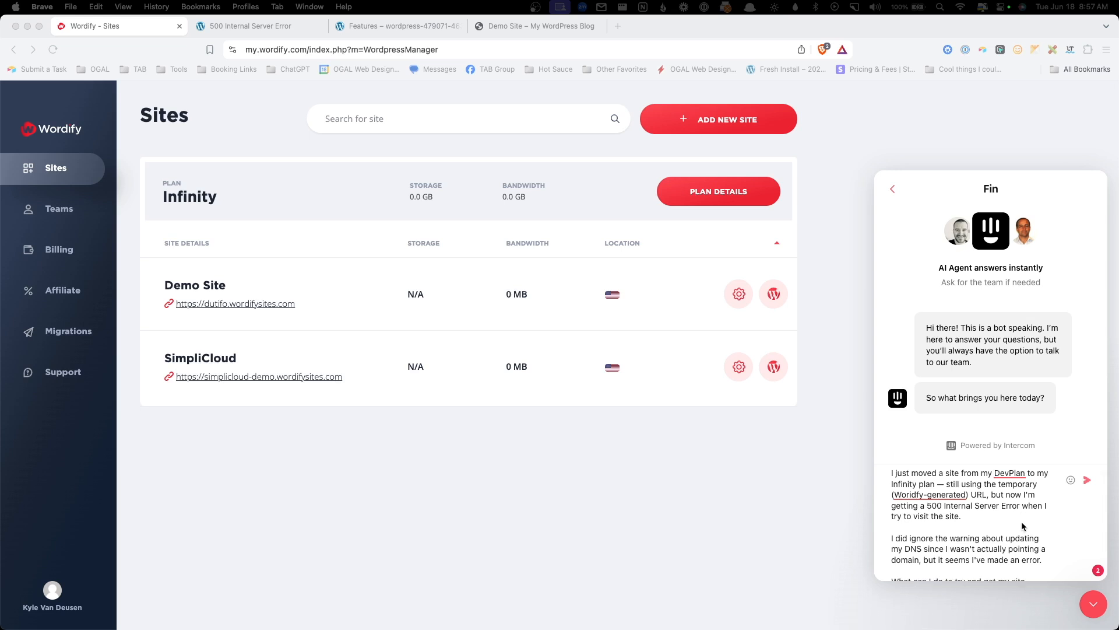
scroll(1022, 522, "down", 4)
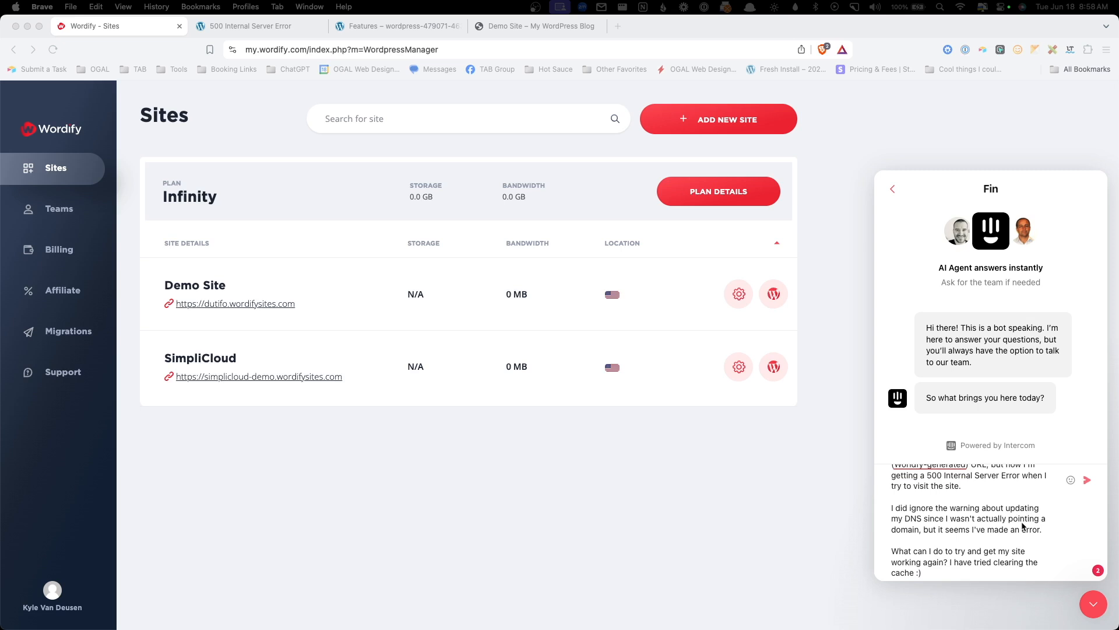
scroll(1022, 523, "down", 1)
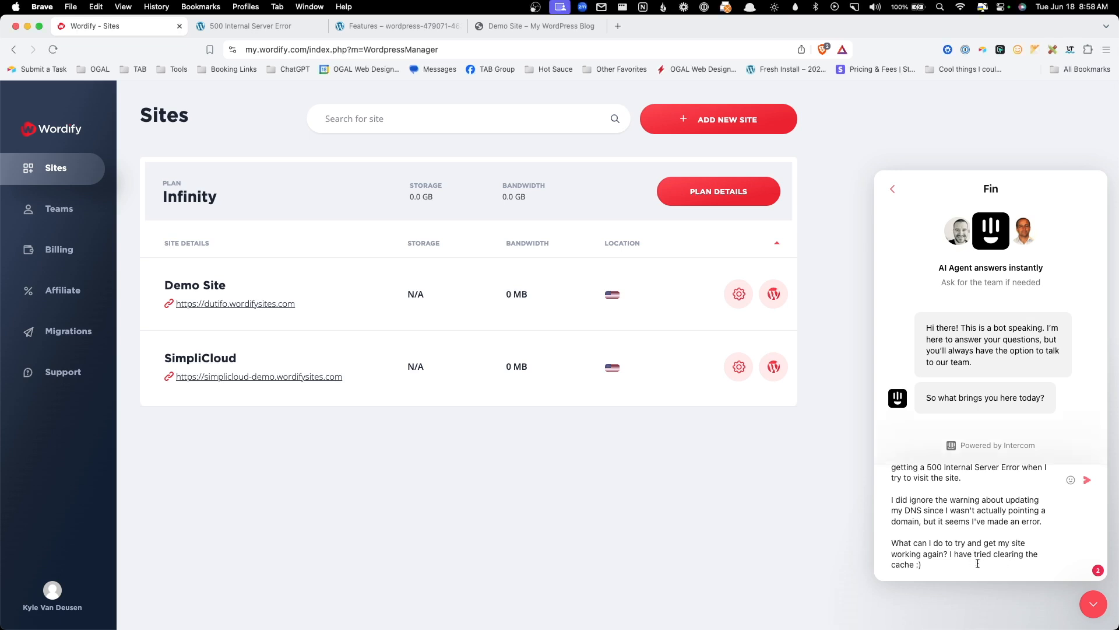
left_click(1087, 480)
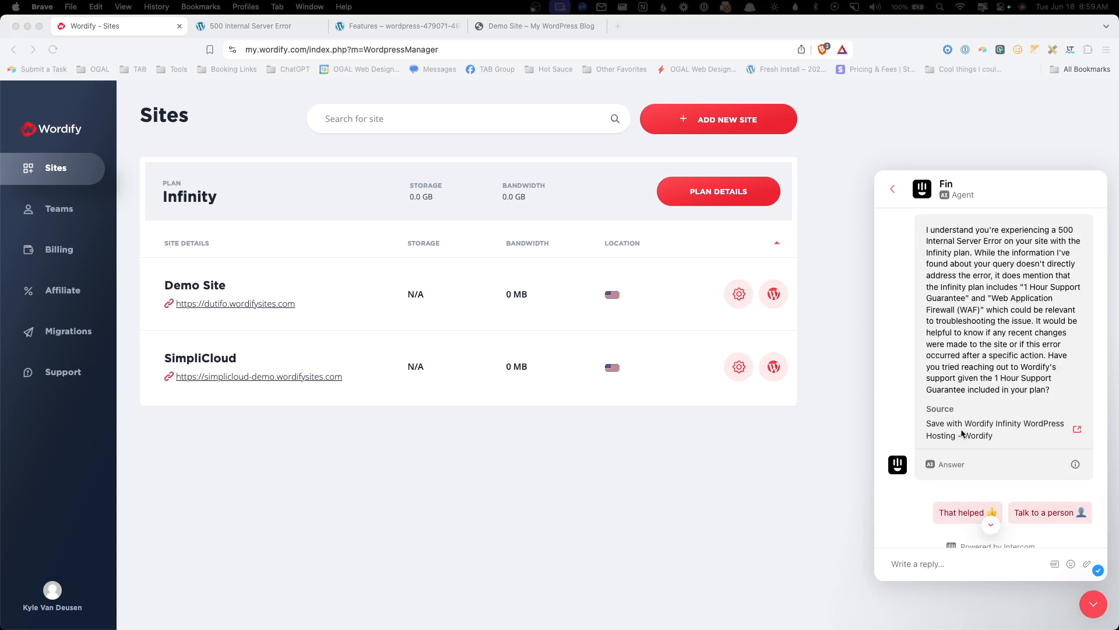
scroll(999, 426, "down", 1)
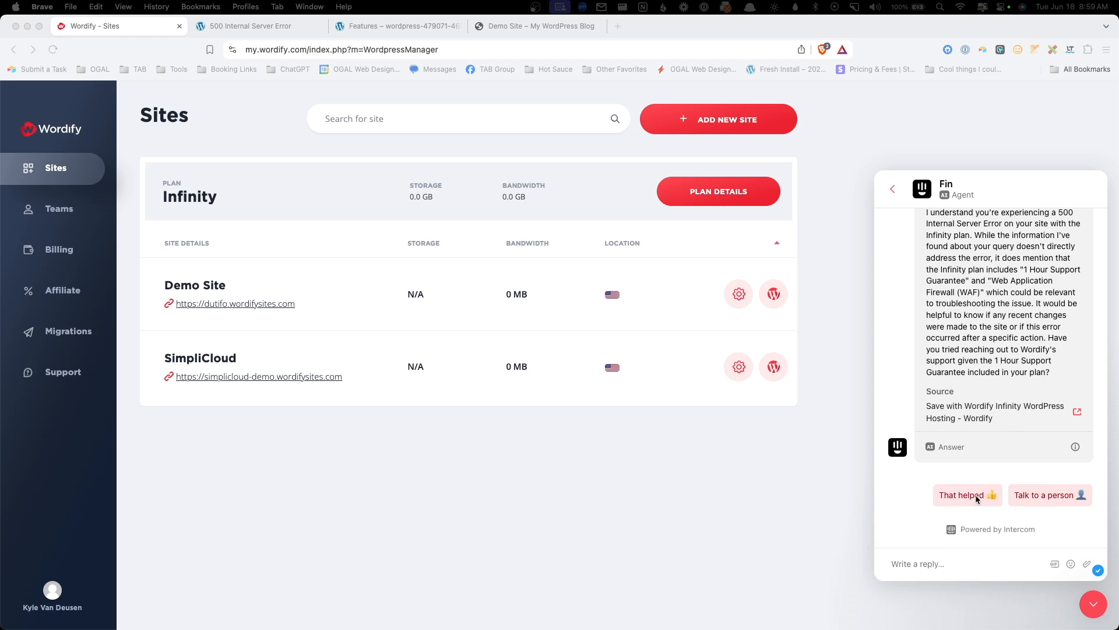
left_click(1043, 494)
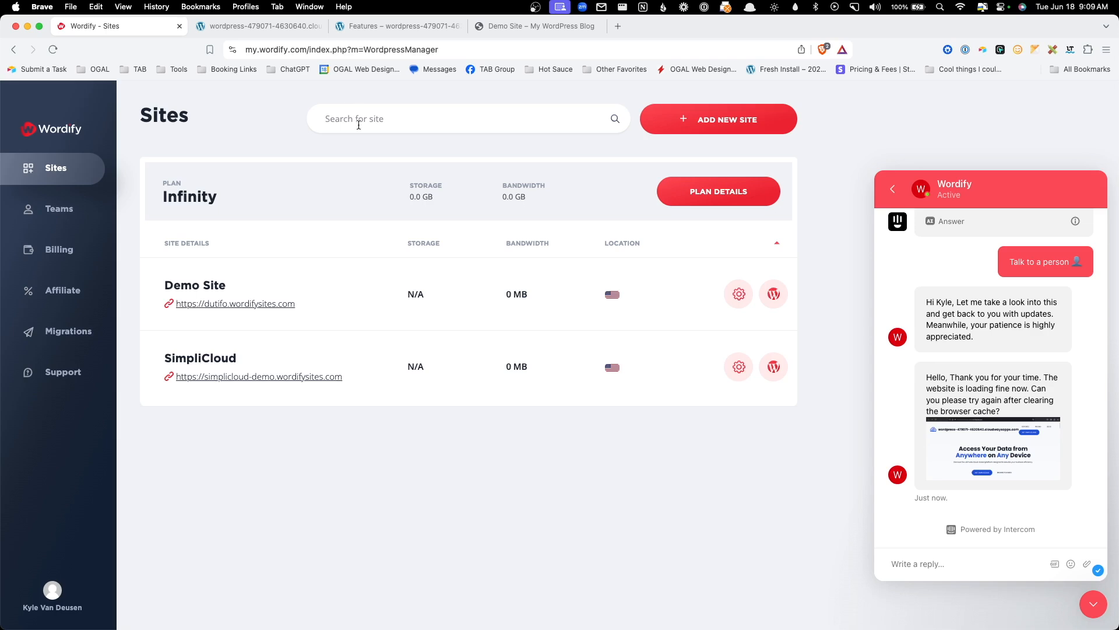
- Verify the simplicloud-demo site now loads, then return to the Wordify Sites dashboard
left_click(294, 33)
scroll(517, 320, "down", 8)
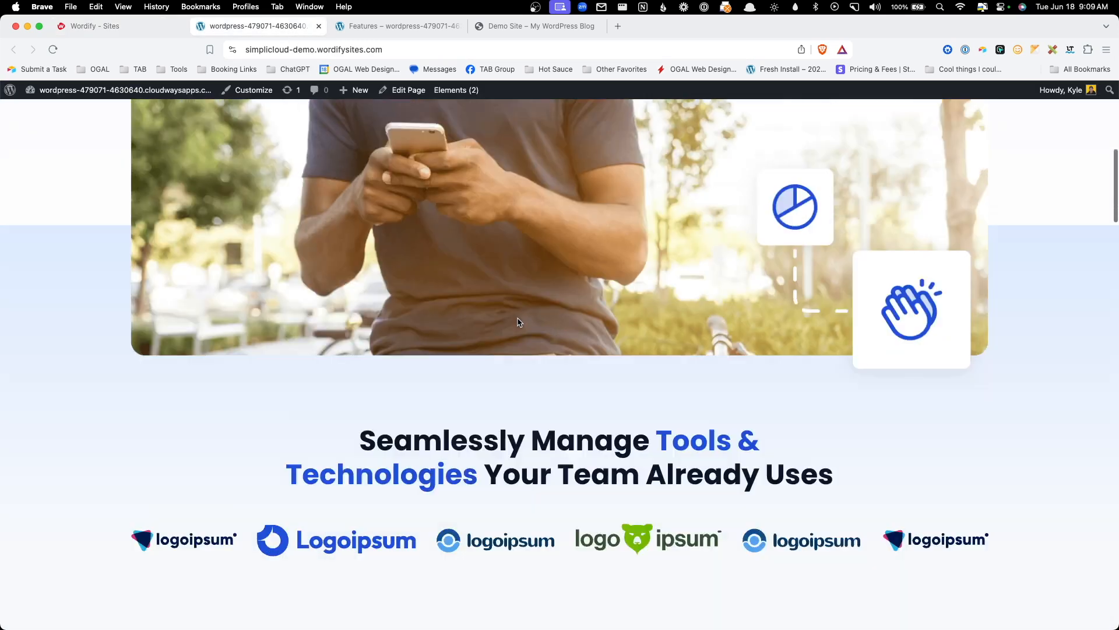
scroll(518, 326, "up", 9)
left_click(93, 26)
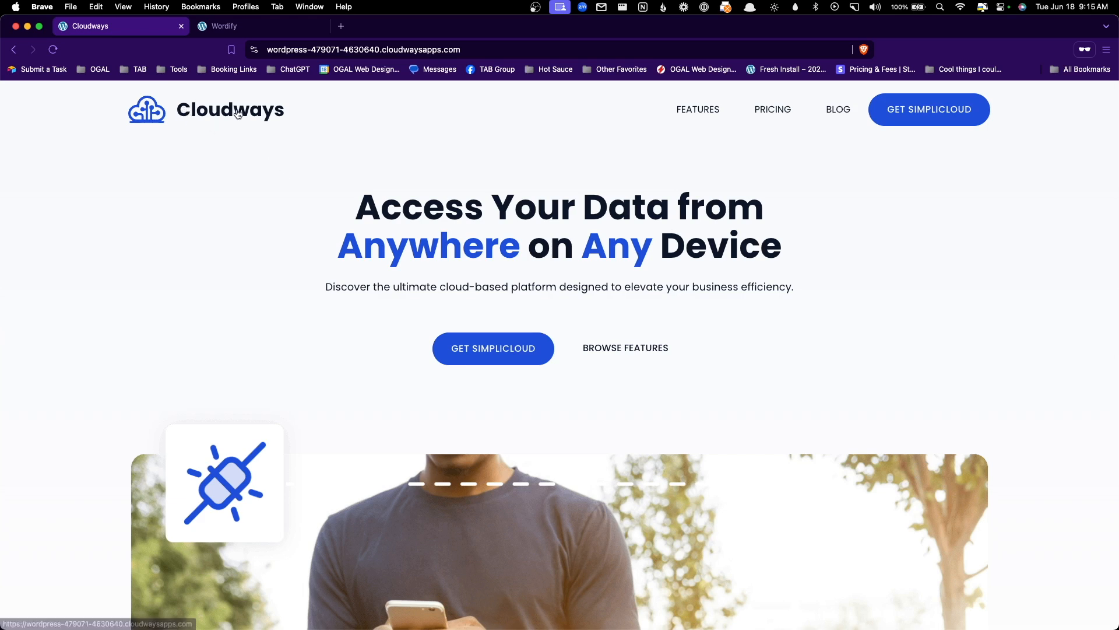
- Run a Lighthouse page-load audit on the original Cloudways-hosted site
left_click(266, 26)
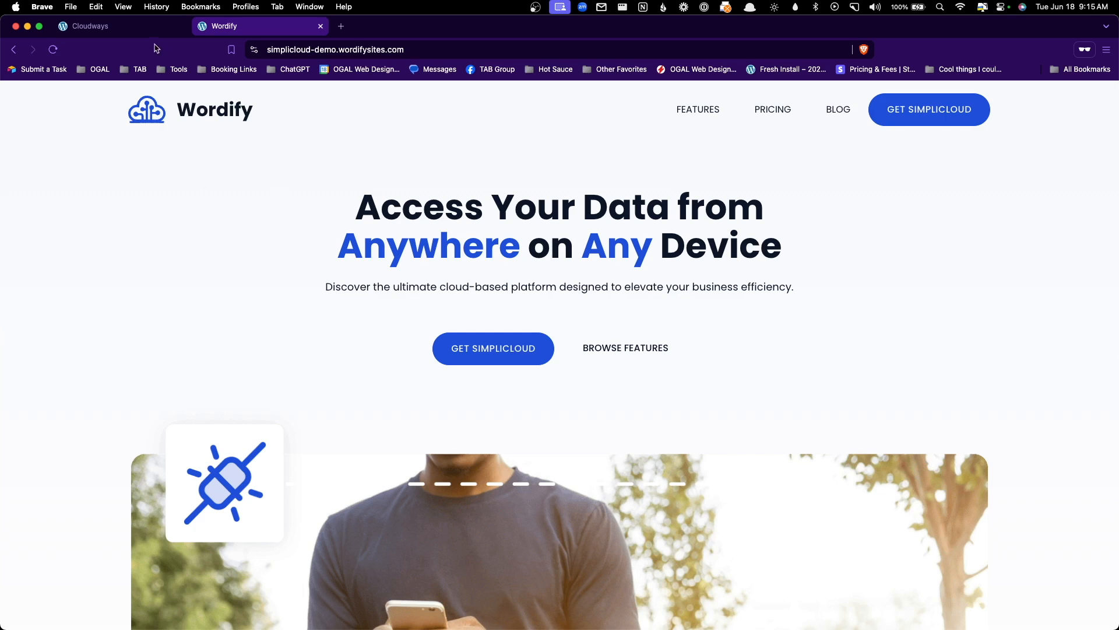
left_click(152, 26)
right_click(238, 254)
left_click(260, 408)
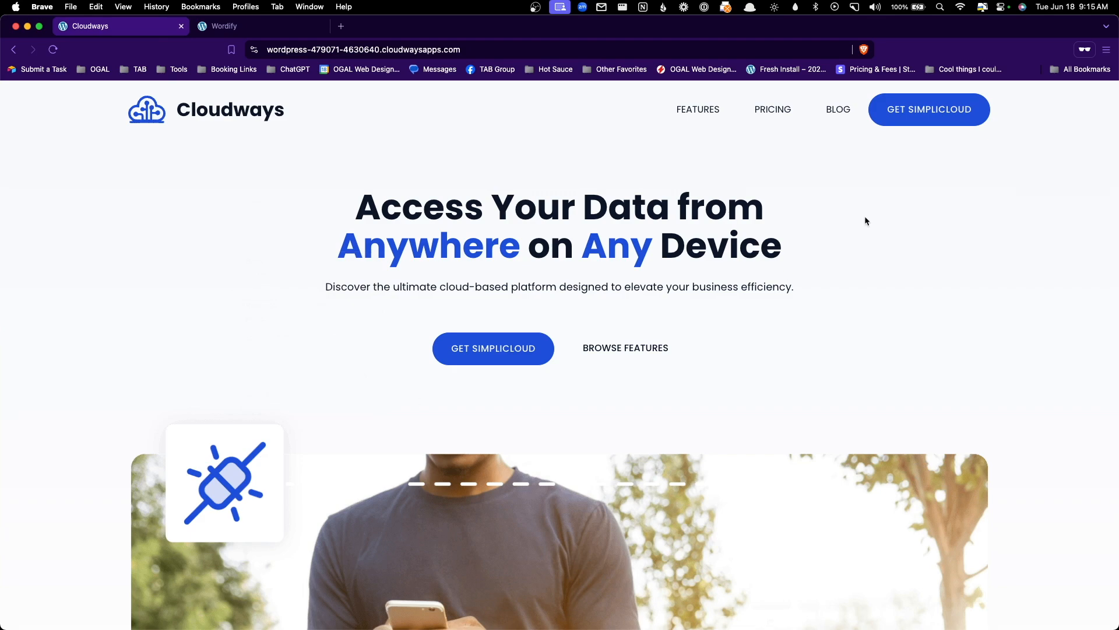
left_click(1009, 88)
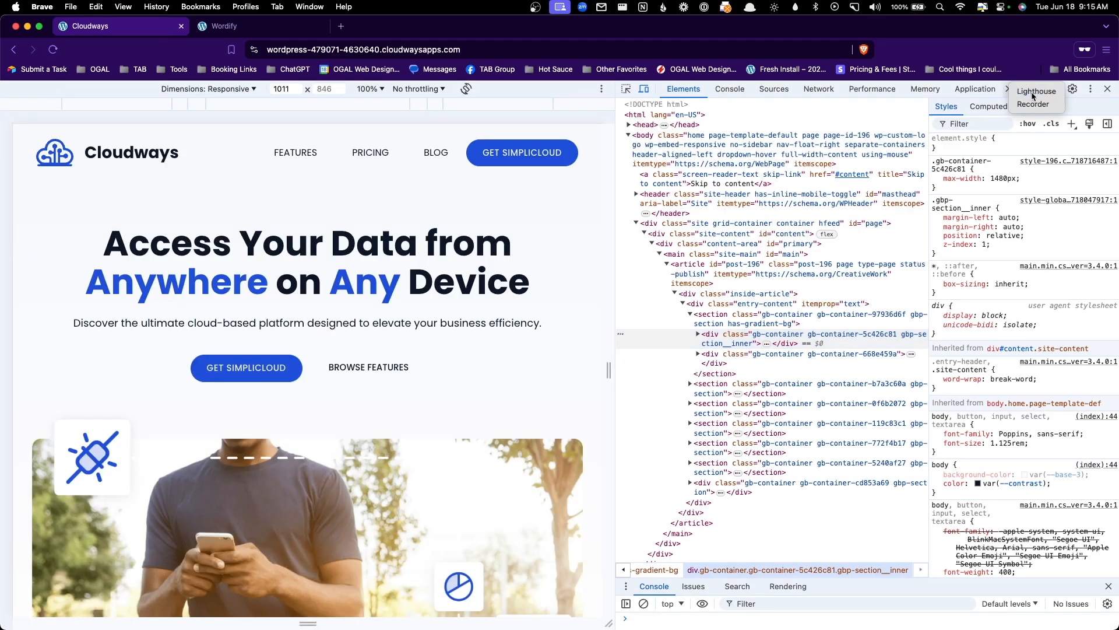
left_click(1033, 96)
left_click(1027, 148)
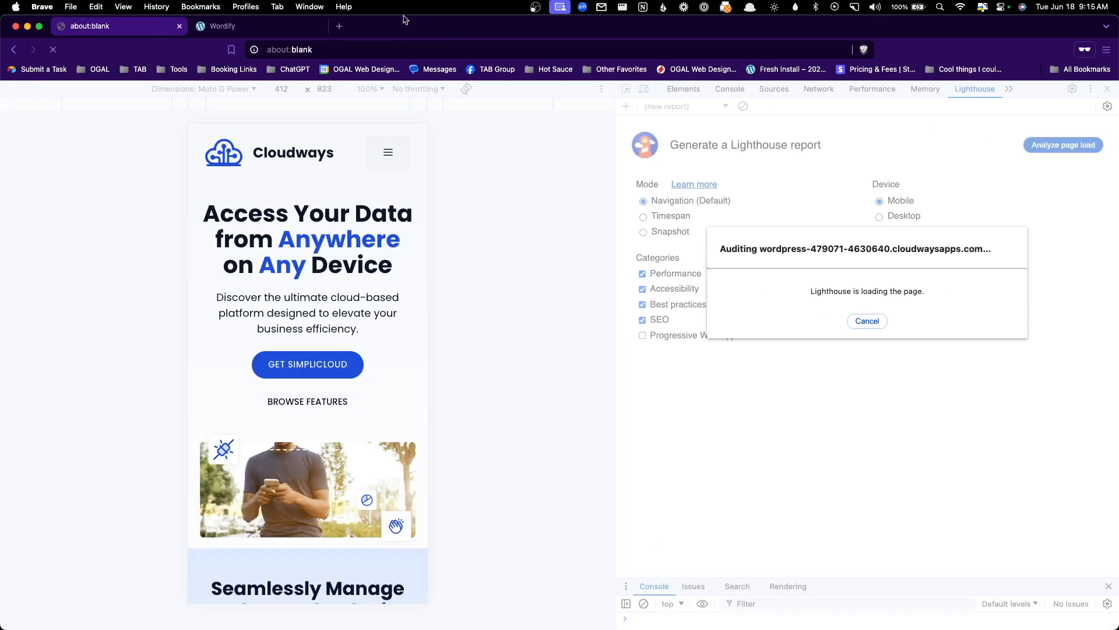
- Open DevTools on the Wordify-hosted copy and view its Lighthouse report
left_click(223, 25)
right_click(281, 188)
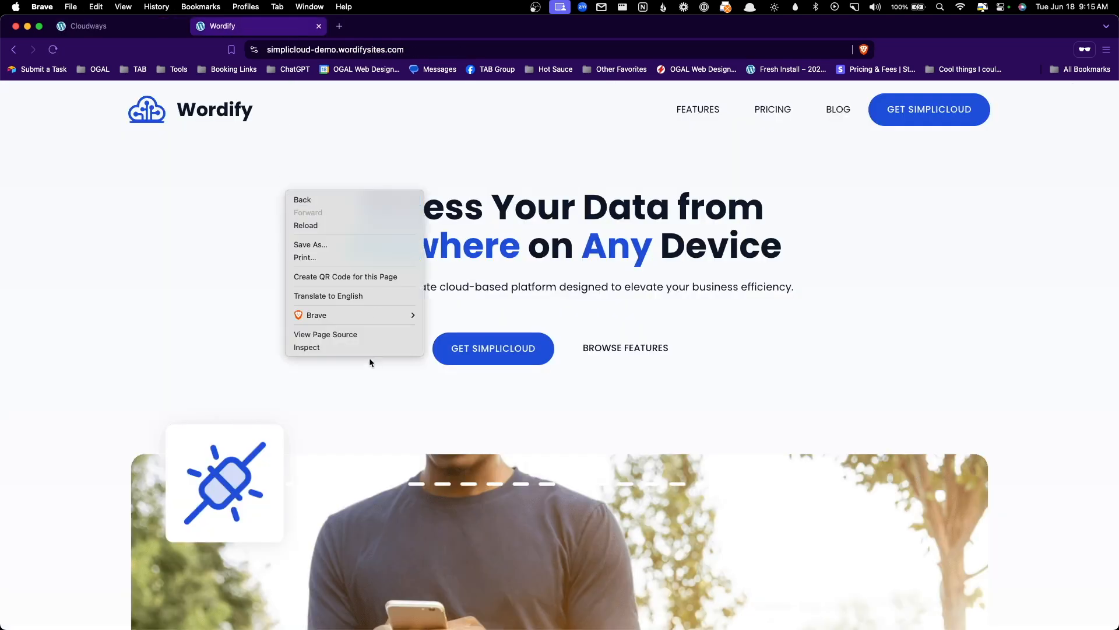
left_click(373, 350)
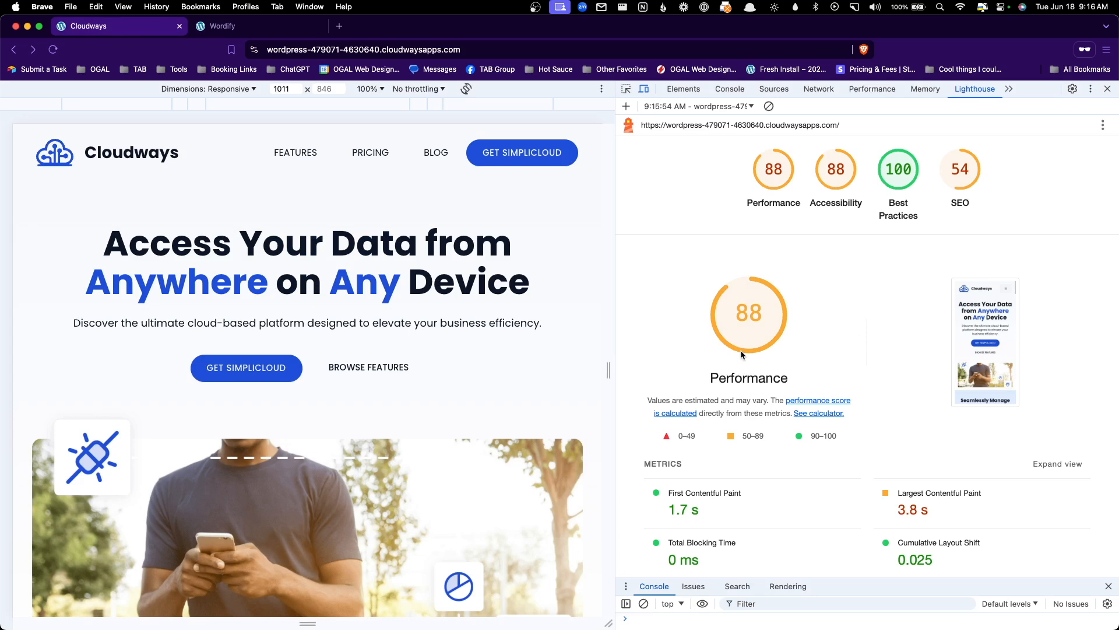
left_click(229, 30)
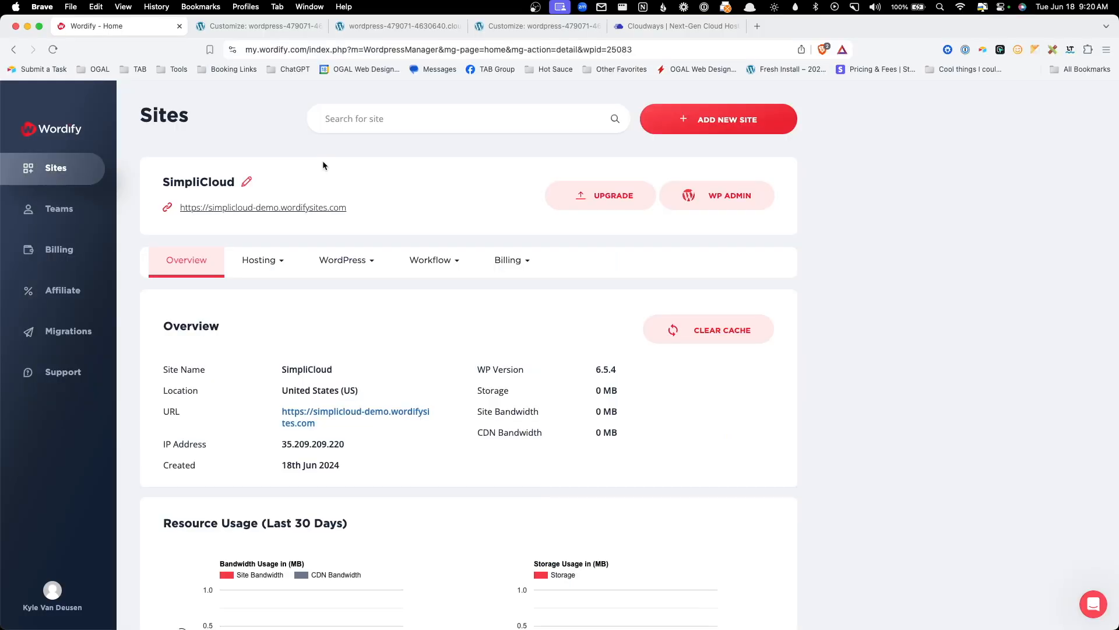
- Create a CDN for SimpliCloud, then compare Cloudways' Lighthouse scores (91 Performance, 54 SEO)
left_click(270, 260)
left_click(262, 320)
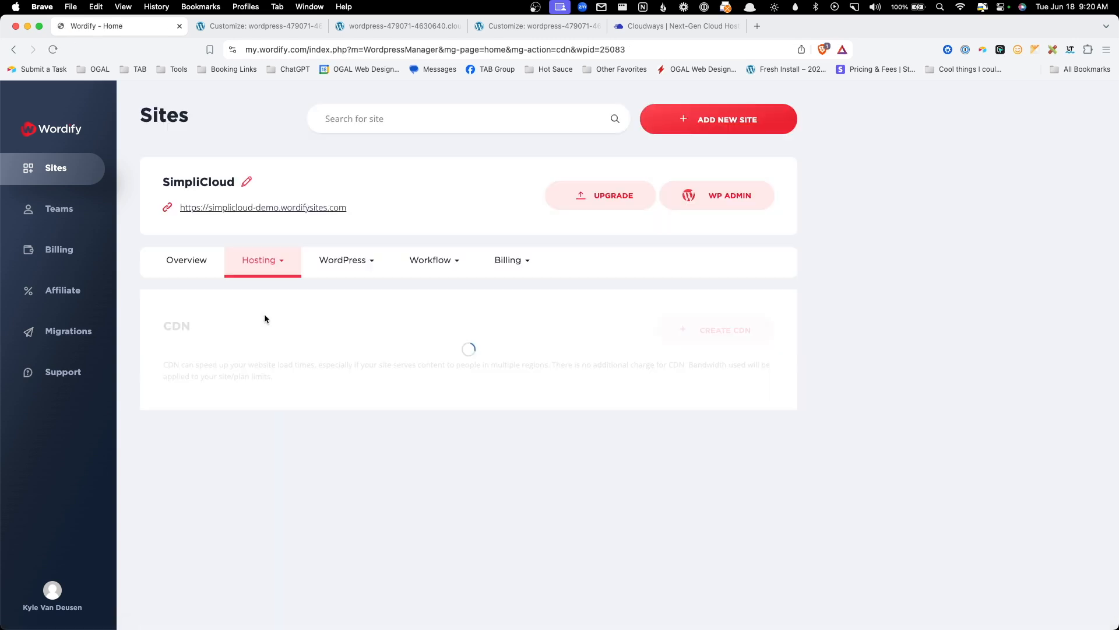
left_click(706, 333)
left_click(523, 476)
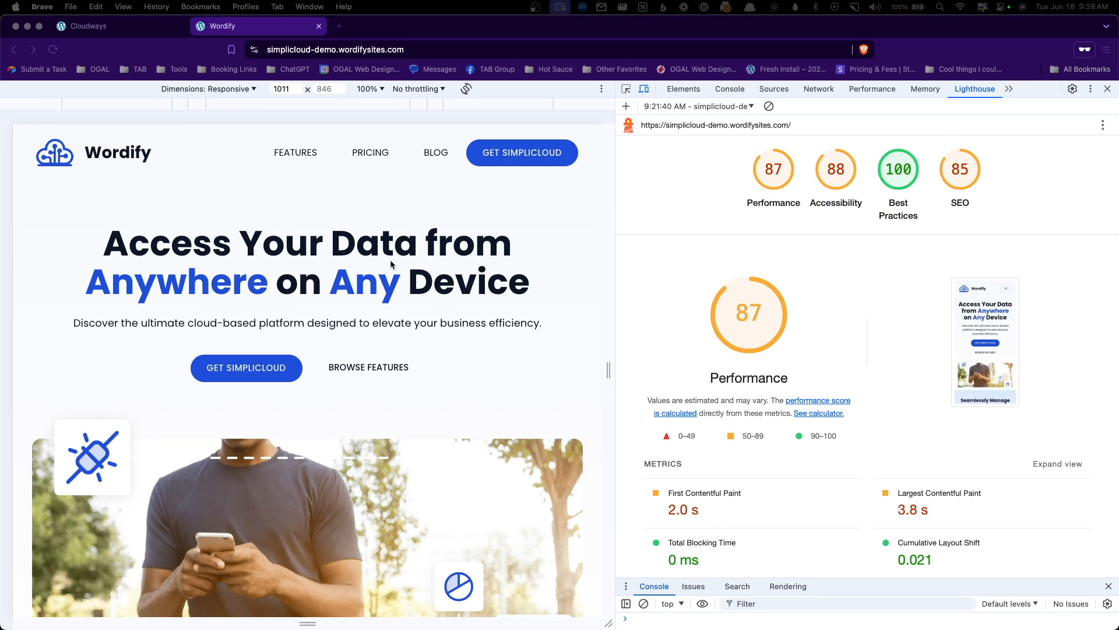
left_click(116, 29)
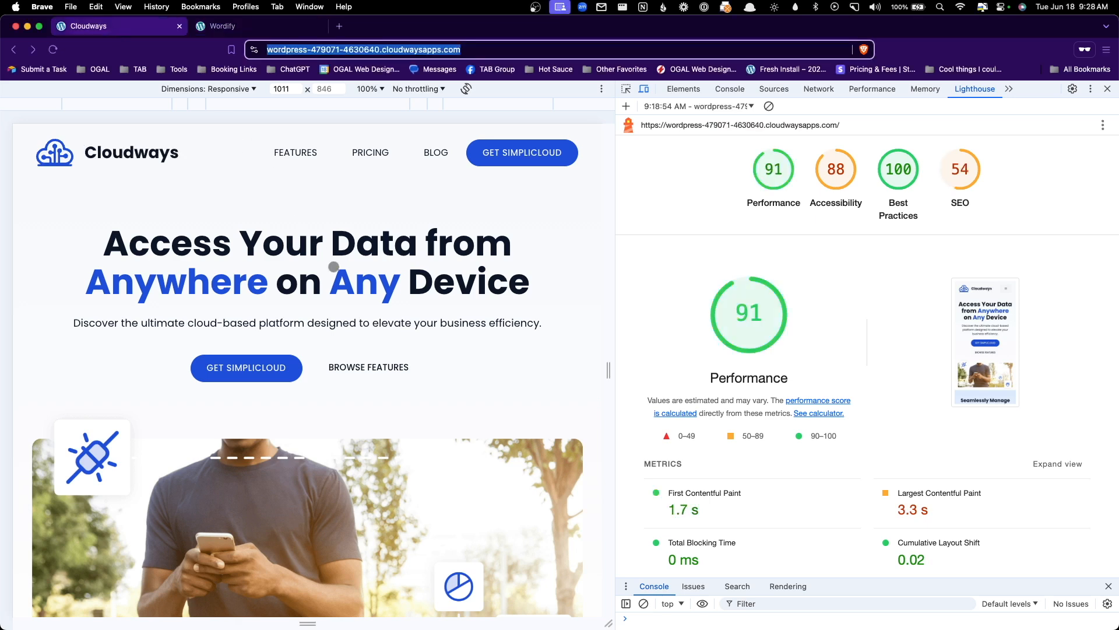